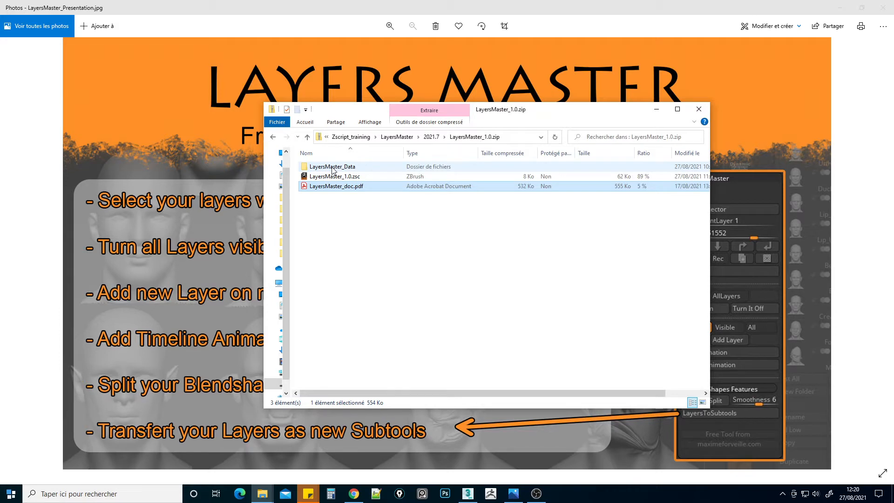
# Step: Examine the contents of LayersMaster_1.0.zip, including the LayersMaster_Data folder and the files needed for installation
pyautogui.doubleClick(333, 170)
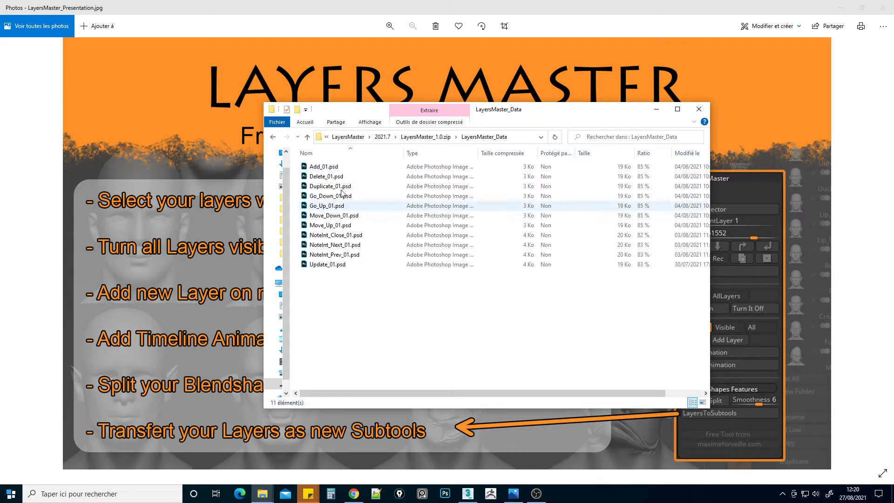
pyautogui.click(274, 137)
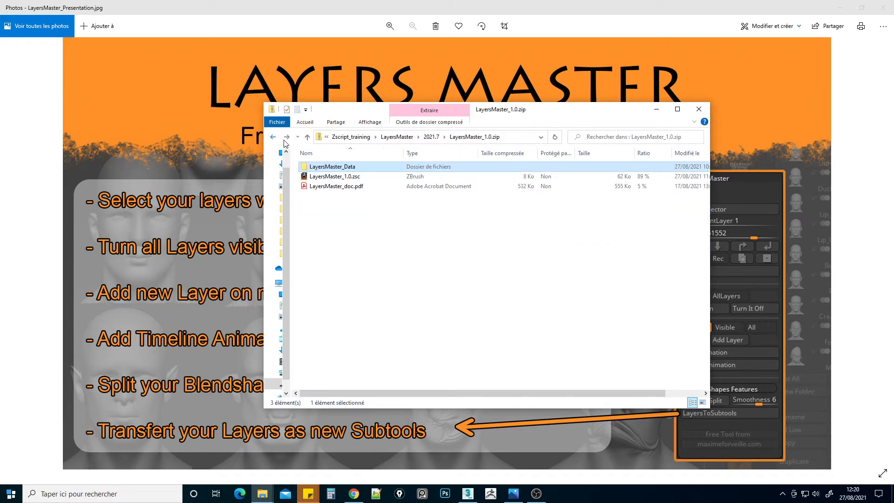
pyautogui.keyDown('ctrl'); pyautogui.click(338, 177); pyautogui.keyUp('ctrl')
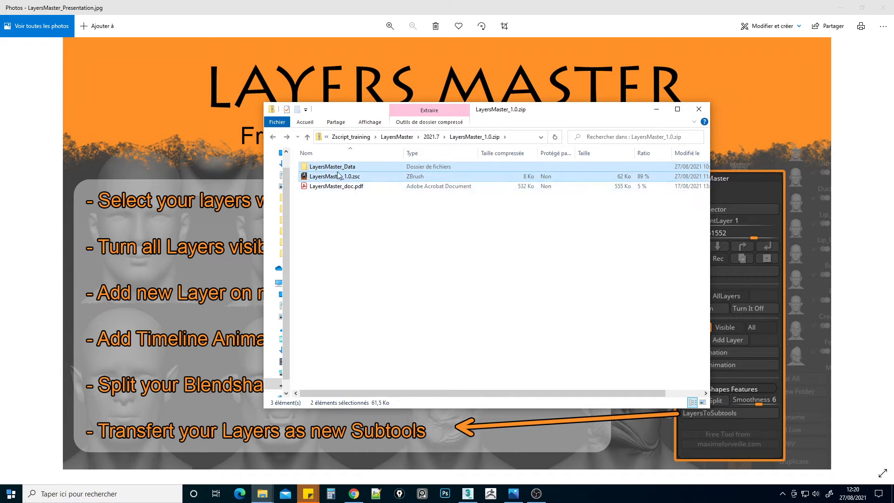
pyautogui.click(389, 281)
pyautogui.click(698, 108)
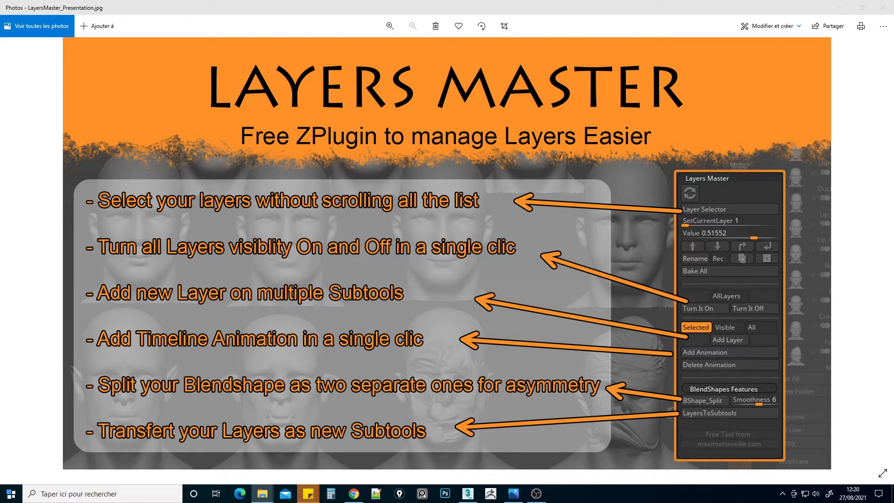
# Step: Open the ZPlugs64 folder inside the ZStartup folder of the ZBrush 2021 installation
pyautogui.moveTo(893, 116); pyautogui.dragTo(321, 122)
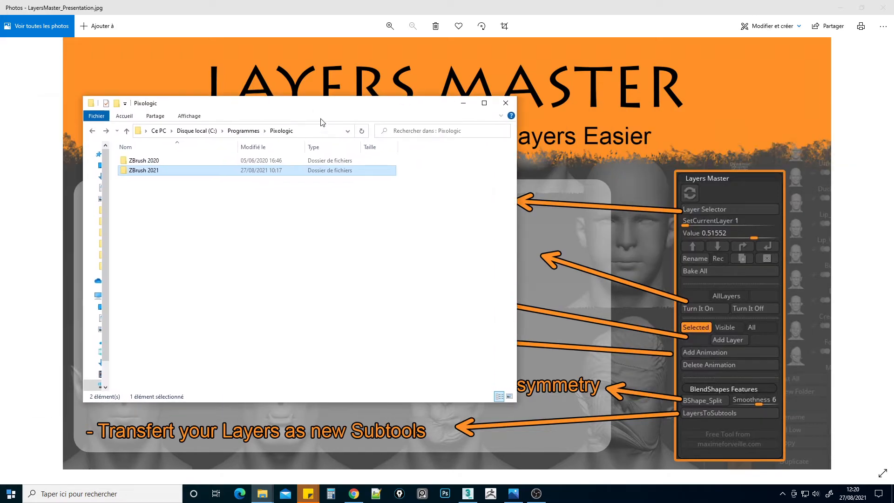
pyautogui.doubleClick(149, 171)
pyautogui.scroll(-6, 140, 303)
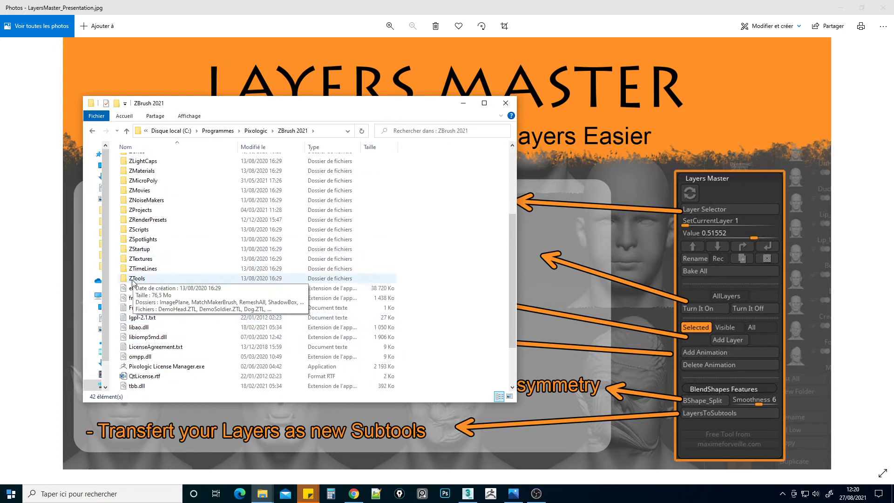
pyautogui.doubleClick(140, 249)
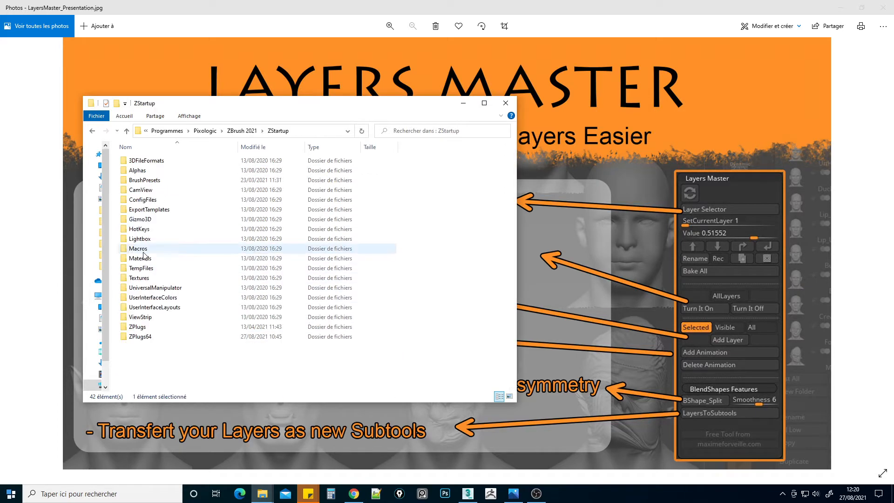
pyautogui.doubleClick(139, 336)
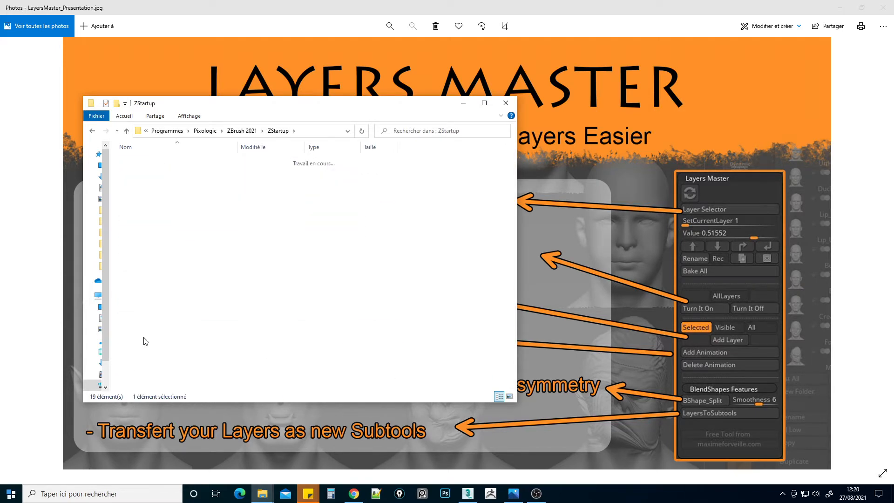
pyautogui.scroll(-7, 214, 233)
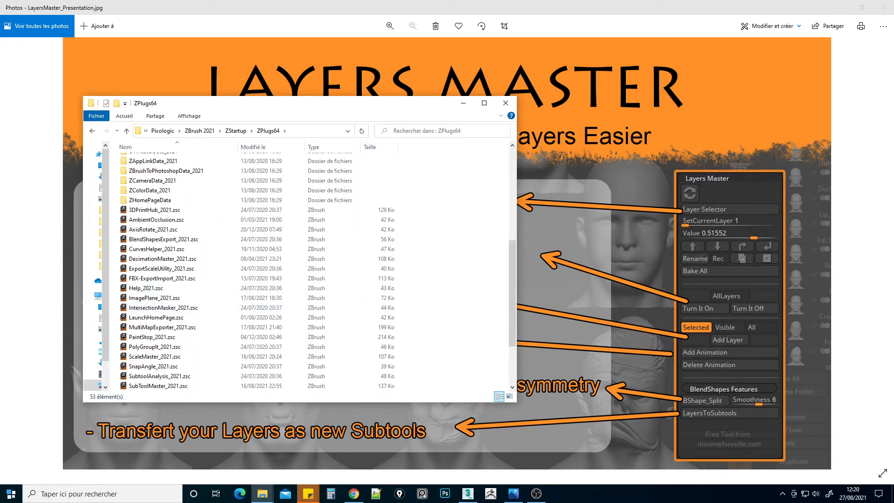
# Step: Copy the LayersMaster_Data folder and LayersMaster_1.0.zsc from the zip archive into the ZPlugs64 folder
pyautogui.moveTo(893, 103); pyautogui.dragTo(782, 124)
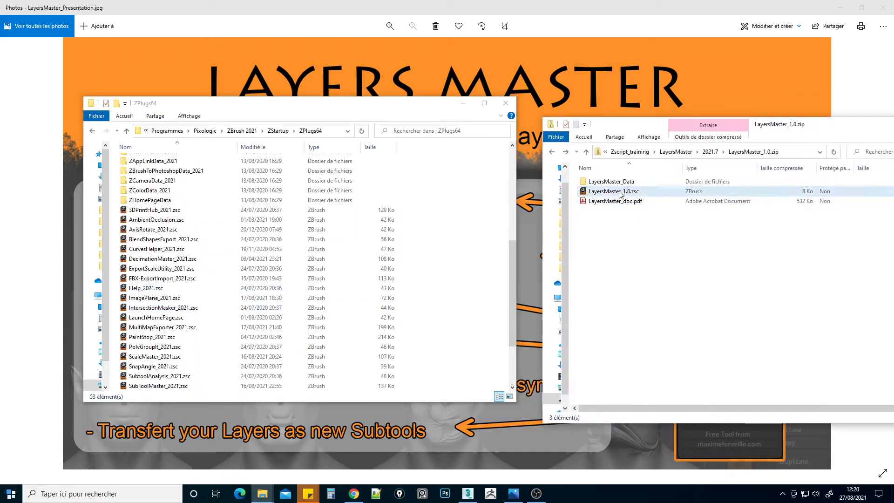
pyautogui.click(613, 182)
pyautogui.keyDown('ctrl'); pyautogui.click(615, 192); pyautogui.keyUp('ctrl')
pyautogui.moveTo(607, 188); pyautogui.dragTo(468, 329)
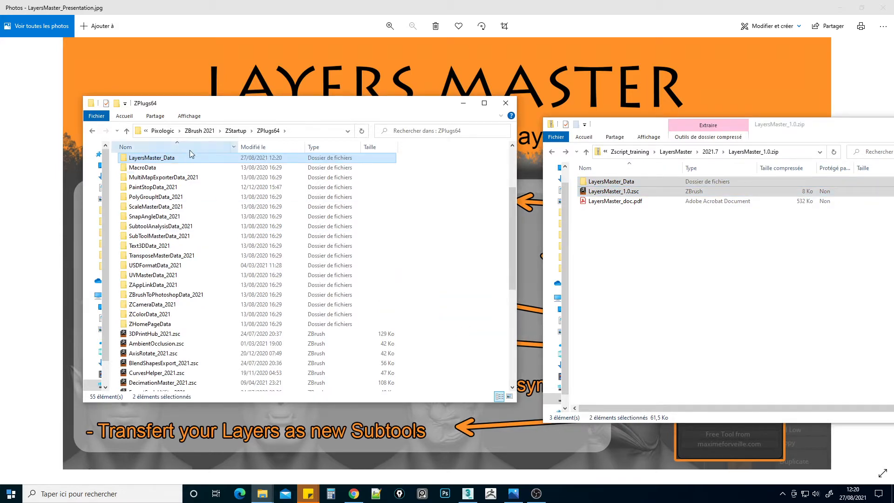
pyautogui.moveTo(406, 104); pyautogui.dragTo(893, 154)
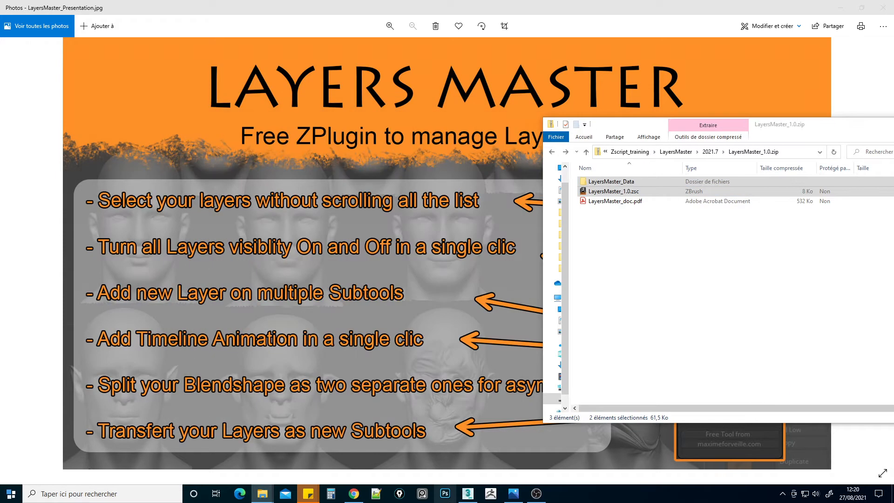
# Step: Switch to ZBrush, dock the Zplugin palette in the side tray and expand its Layers Master section
pyautogui.click(490, 493)
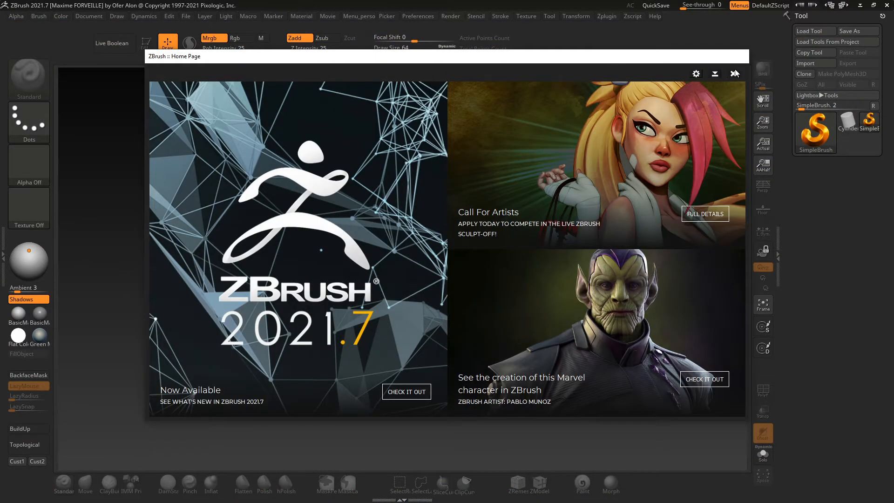
pyautogui.click(734, 73)
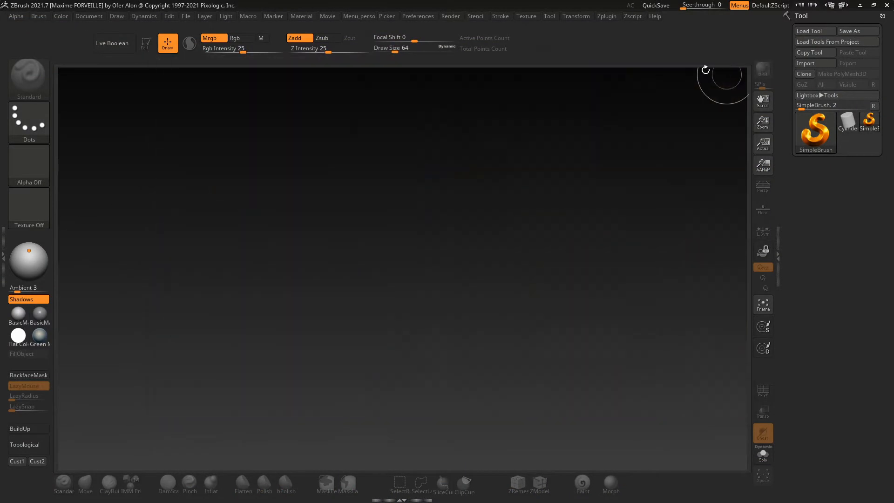
pyautogui.click(608, 19)
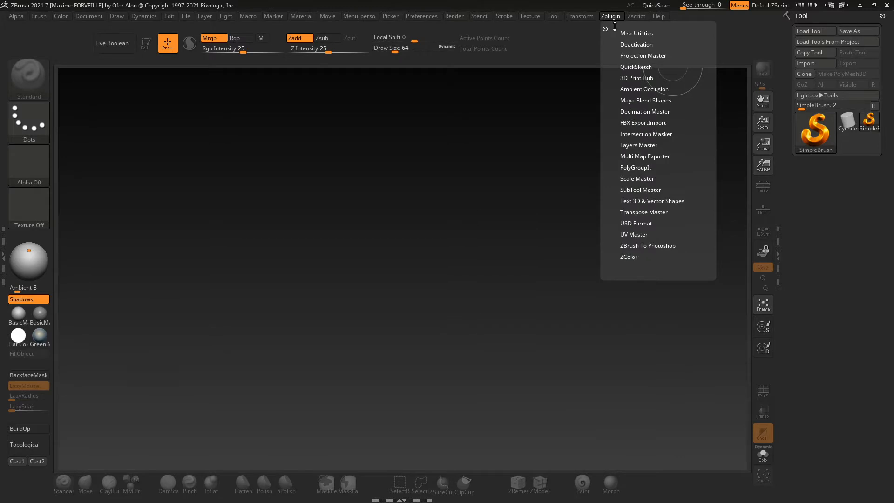
pyautogui.click(651, 146)
pyautogui.moveTo(604, 28); pyautogui.dragTo(63, 253)
pyautogui.click(35, 16)
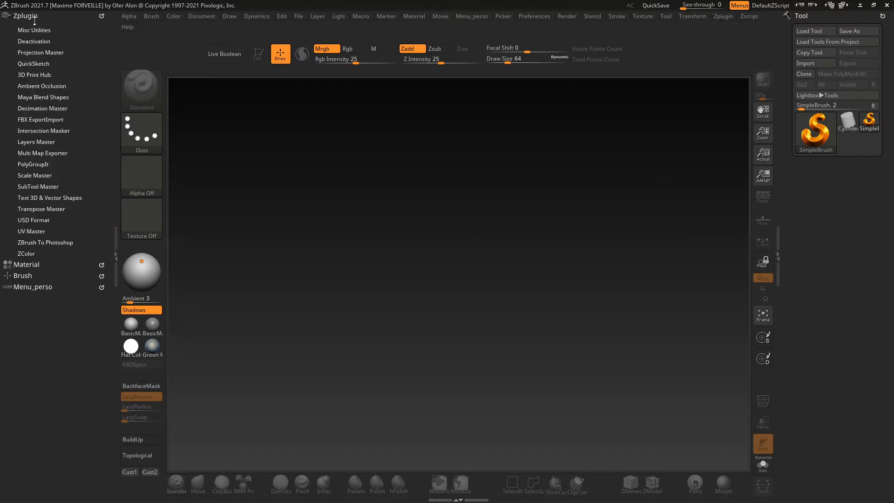
pyautogui.click(37, 142)
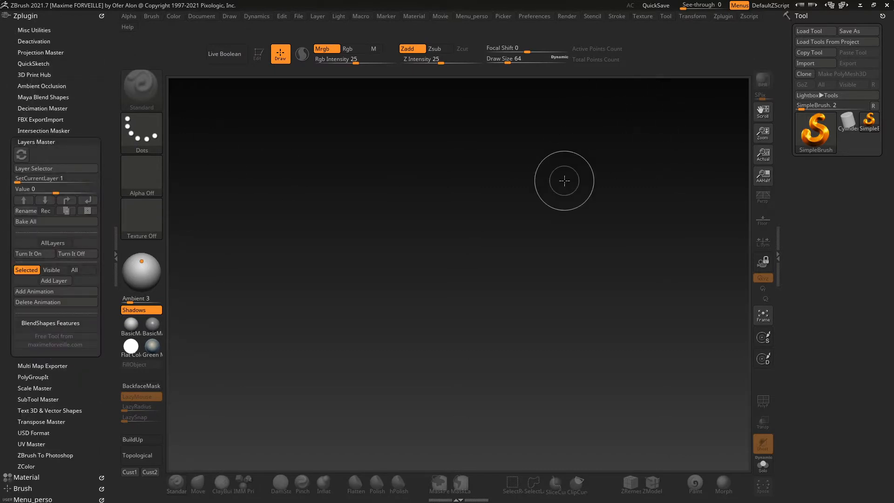
pyautogui.press(',')
pyautogui.click(216, 84)
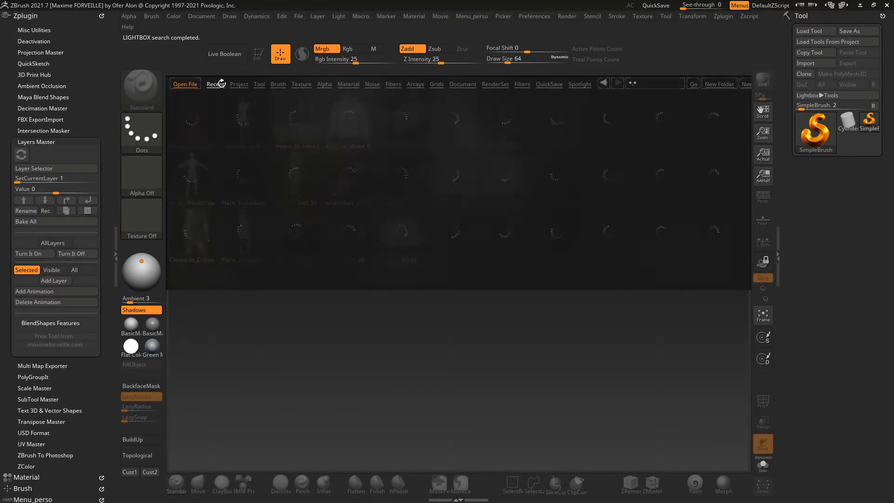
pyautogui.click(179, 85)
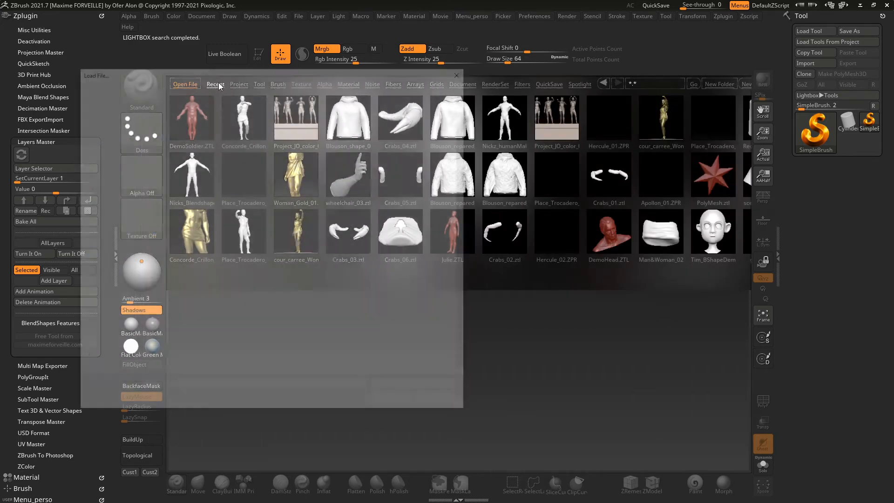
pyautogui.click(463, 71)
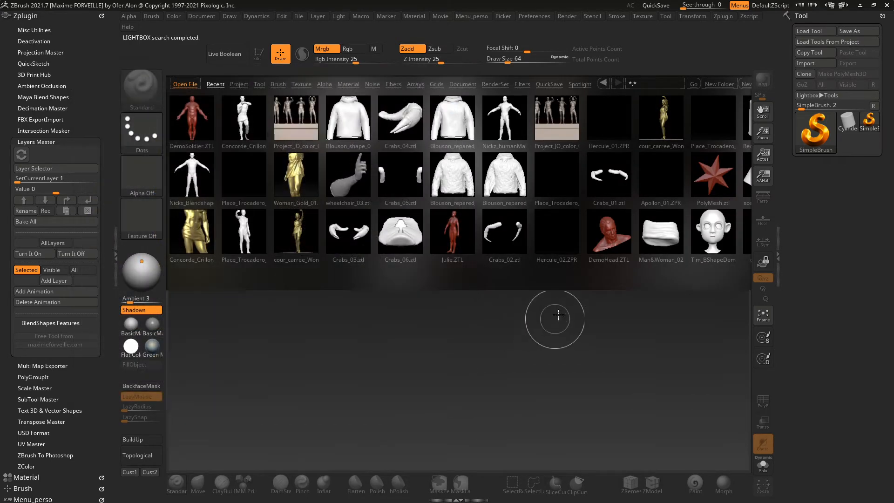
pyautogui.press(',')
# Step: Load the Nicks_Blendshapes_01 tool, draw it on the canvas and enter Edit mode
pyautogui.click(821, 31)
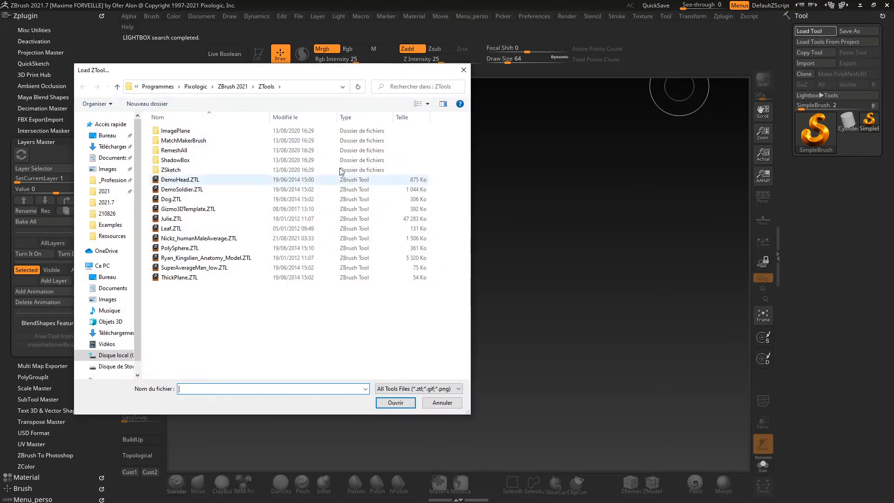
pyautogui.press('Escape')
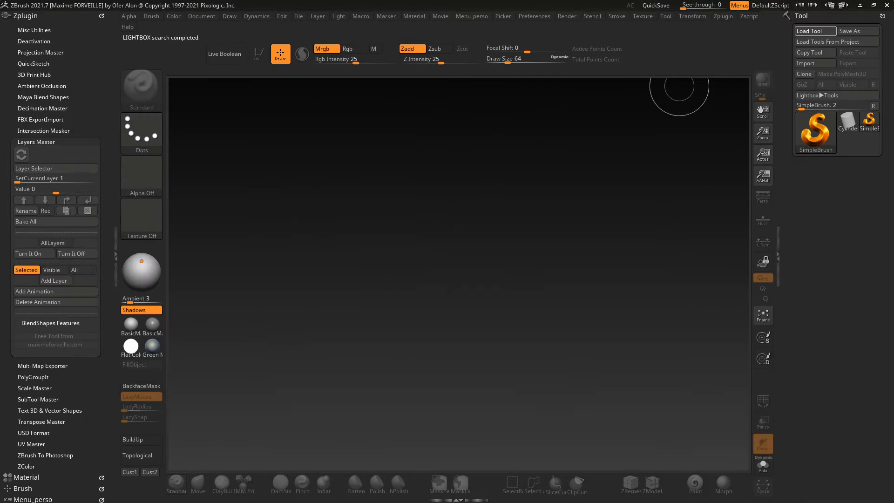
pyautogui.hotkey('alt', 'Tab')
pyautogui.hotkey('alt', 'Tab')
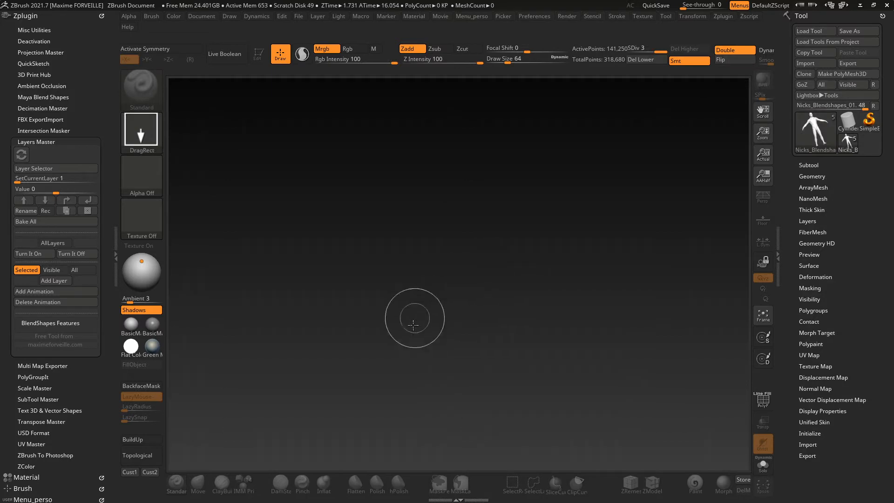
pyautogui.moveTo(414, 319); pyautogui.dragTo(468, 376)
pyautogui.press('t')
pyautogui.keyDown('shift'); pyautogui.moveTo(469, 377); pyautogui.dragTo(413, 213, button='right'); pyautogui.keyUp('shift')
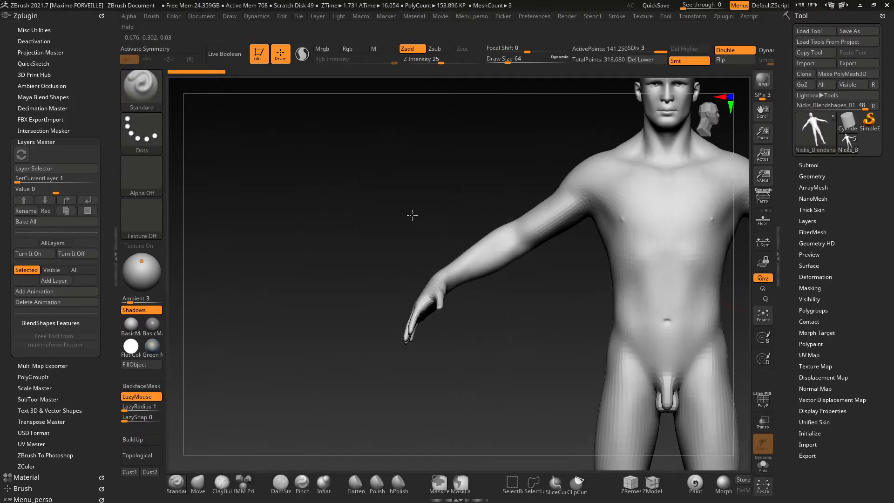
# Step: Examine the model's layer list and preview facial shape layers such as Eyes_blink, Smile and Creature on the head
pyautogui.keyDown('alt'); pyautogui.moveTo(669, 282); pyautogui.dragTo(558, 311, button='right'); pyautogui.keyUp('alt')
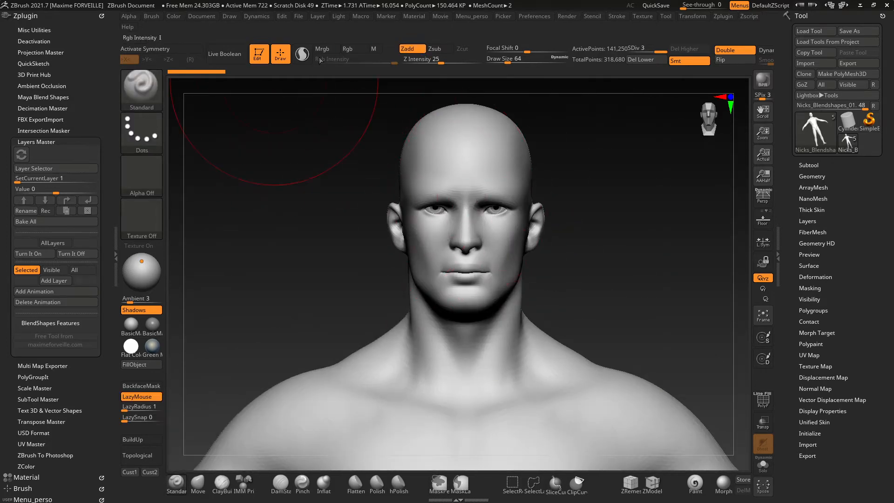
pyautogui.keyDown('alt'); pyautogui.moveTo(559, 217); pyautogui.dragTo(559, 305, button='right'); pyautogui.keyUp('alt')
pyautogui.keyDown('ctrl'); pyautogui.moveTo(558, 306); pyautogui.dragTo(507, 237, button='right'); pyautogui.keyUp('ctrl')
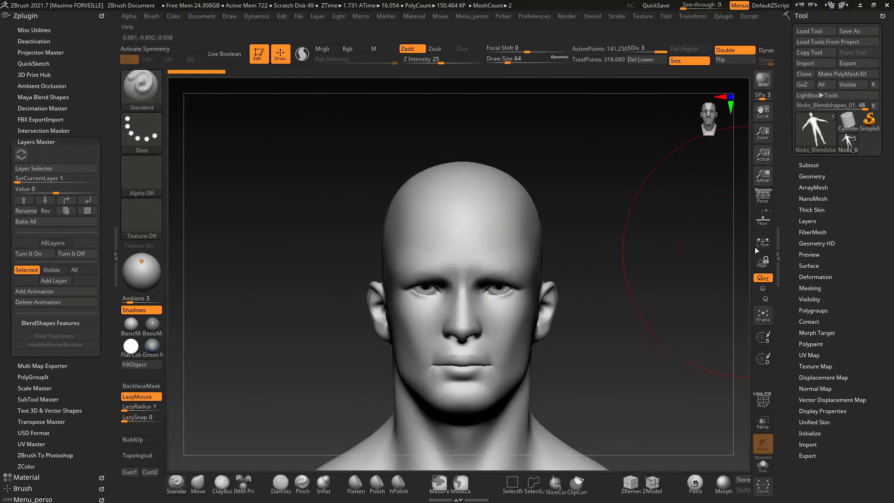
pyautogui.click(810, 221)
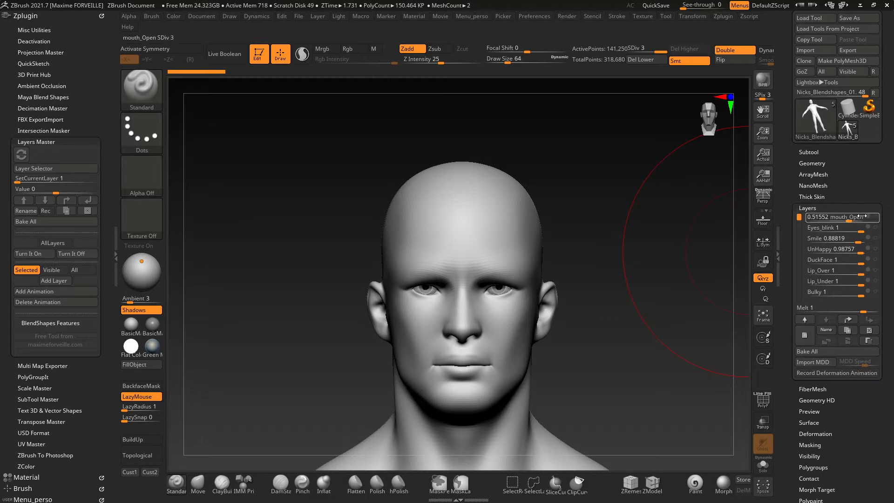
pyautogui.click(875, 228)
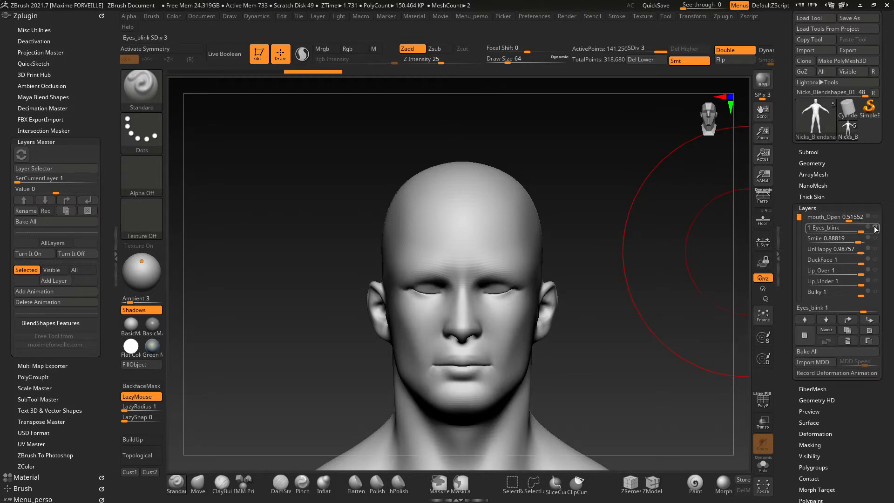
pyautogui.click(866, 237)
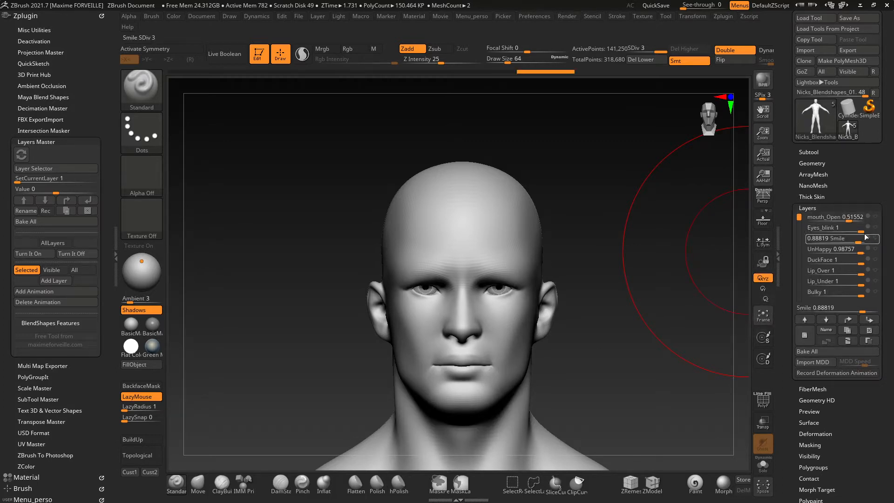
pyautogui.moveTo(799, 221); pyautogui.dragTo(799, 276)
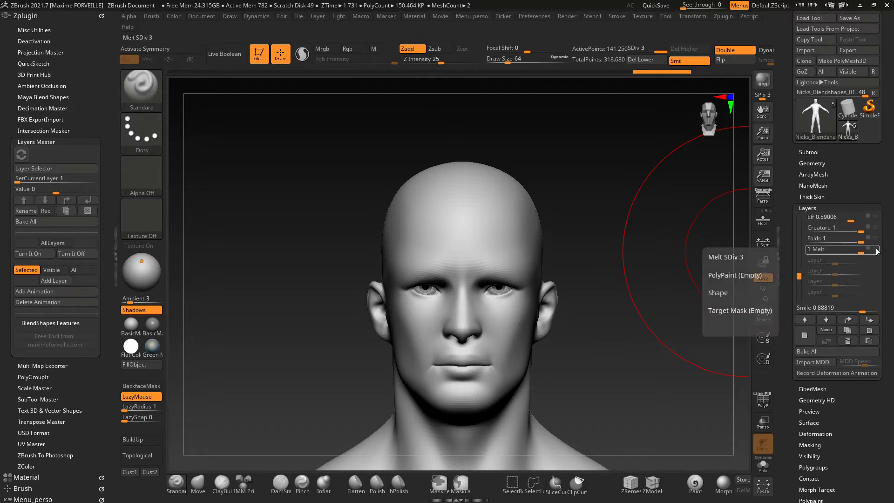
pyautogui.click(874, 228)
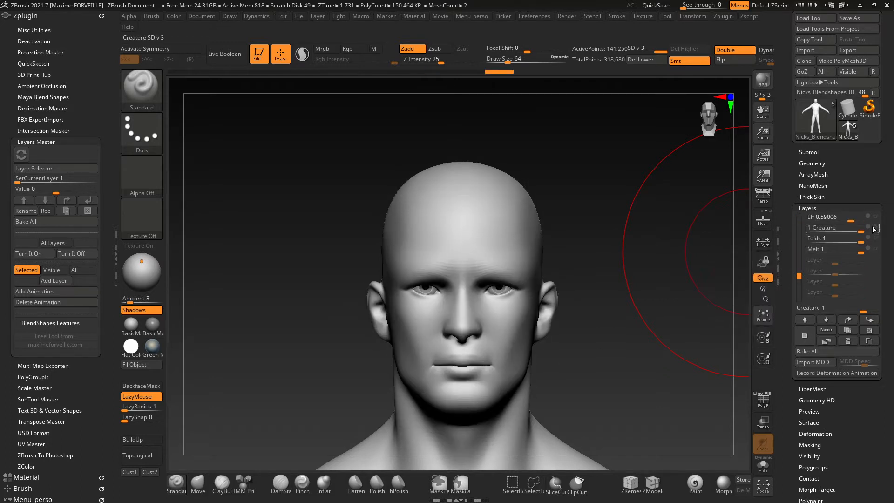
pyautogui.moveTo(799, 276); pyautogui.dragTo(799, 217)
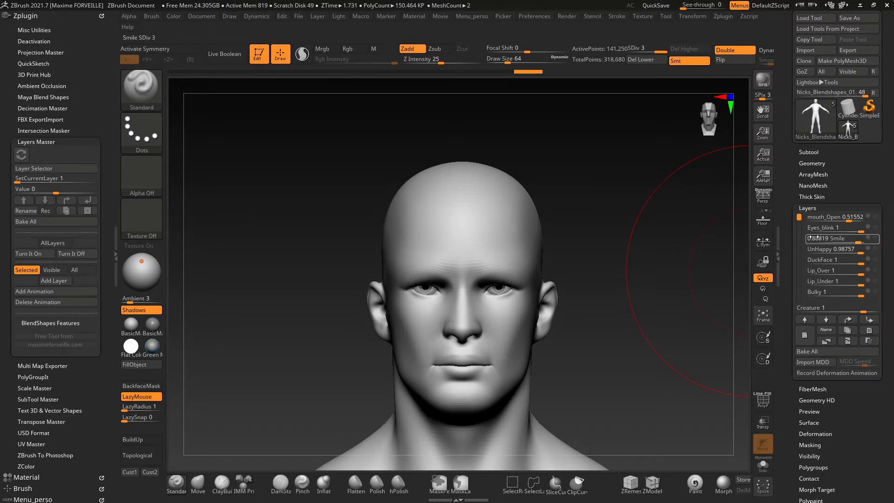
pyautogui.moveTo(799, 217)
pyautogui.mouseDown()
pyautogui.moveTo(798, 268)
pyautogui.moveTo(798, 217)
pyautogui.mouseUp()
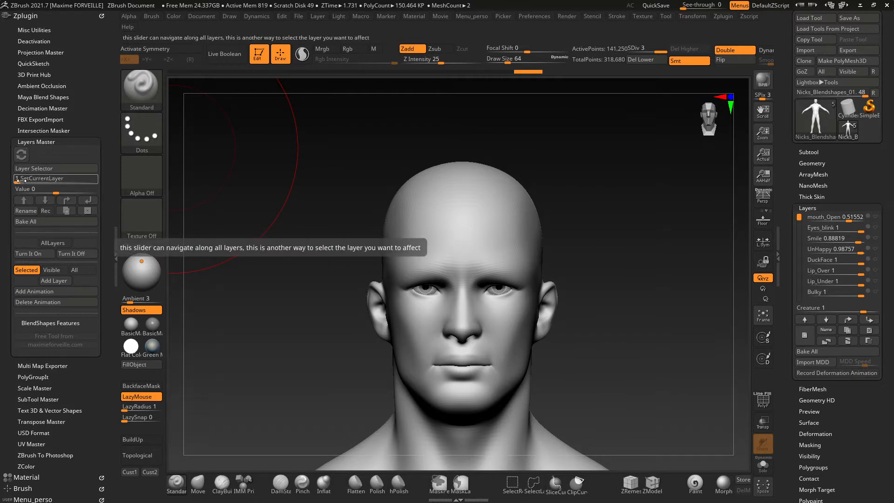
# Step: Select the Melt layer with SetCurrentLayer at 12, and change the slider to 4 to select UnHappy
pyautogui.moveTo(21, 180); pyautogui.dragTo(95, 180)
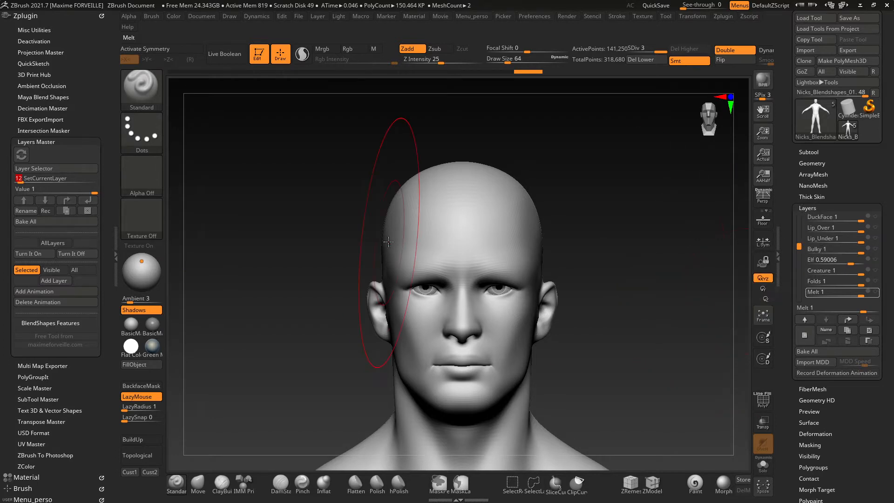
pyautogui.press('Return')
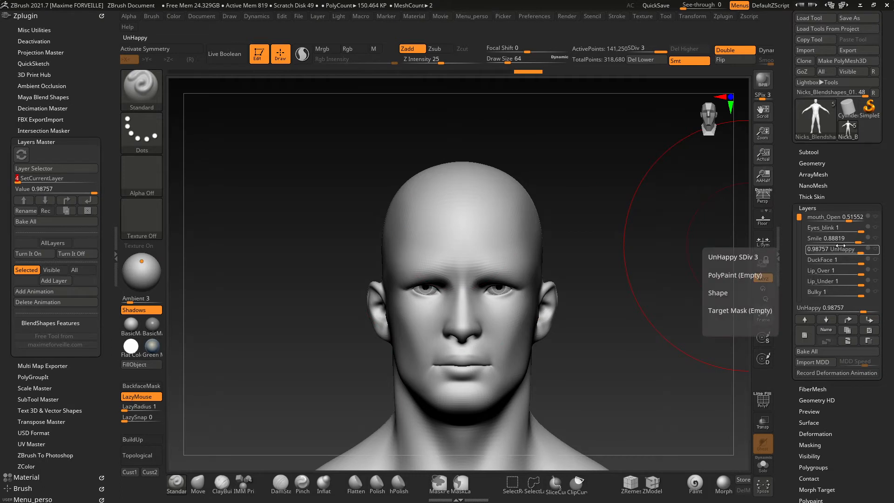
# Step: Browse both pages of the Layer Selector, select the DuckFace layer with it, and switch to Smile
pyautogui.click(32, 172)
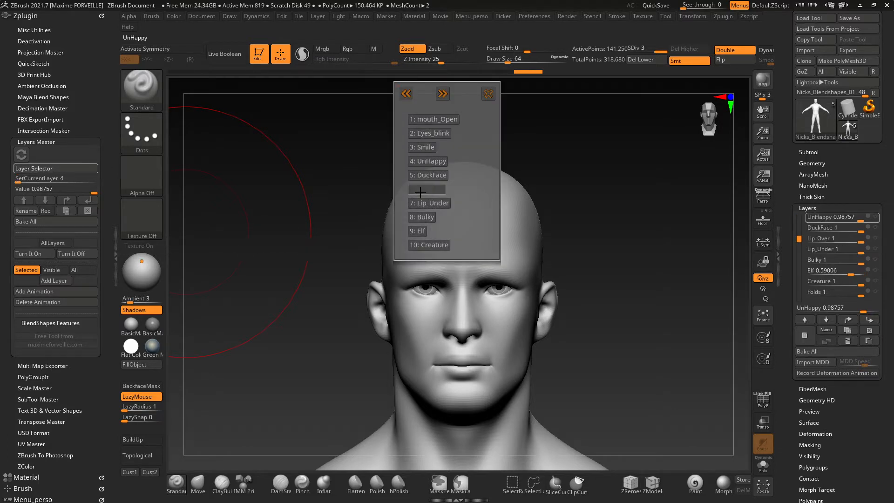
pyautogui.click(429, 120)
pyautogui.click(441, 93)
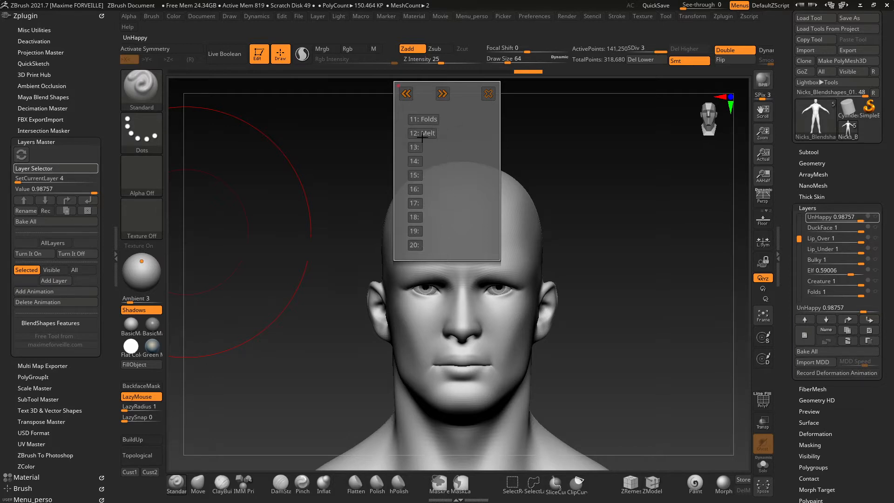
pyautogui.click(406, 93)
pyautogui.click(421, 175)
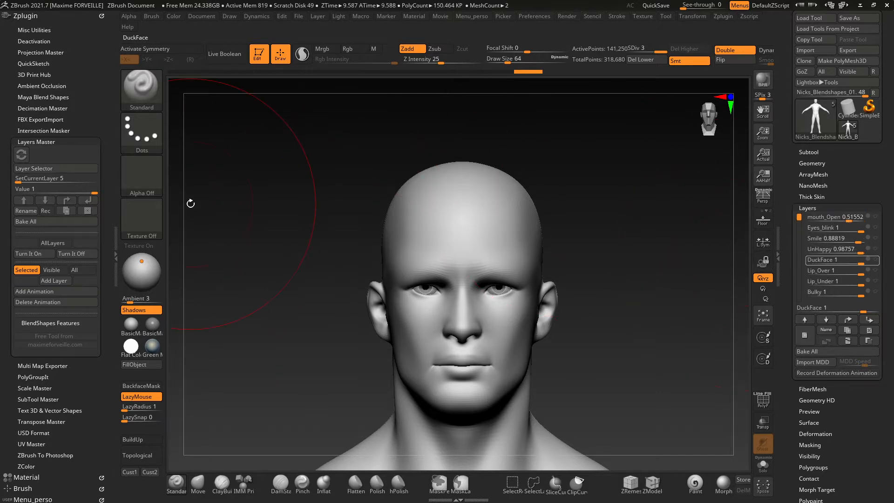
pyautogui.click(36, 170)
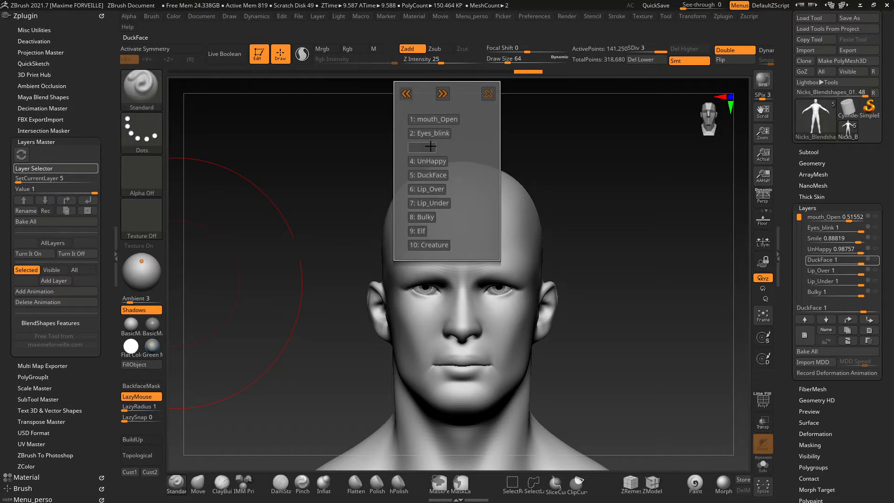
pyautogui.click(430, 147)
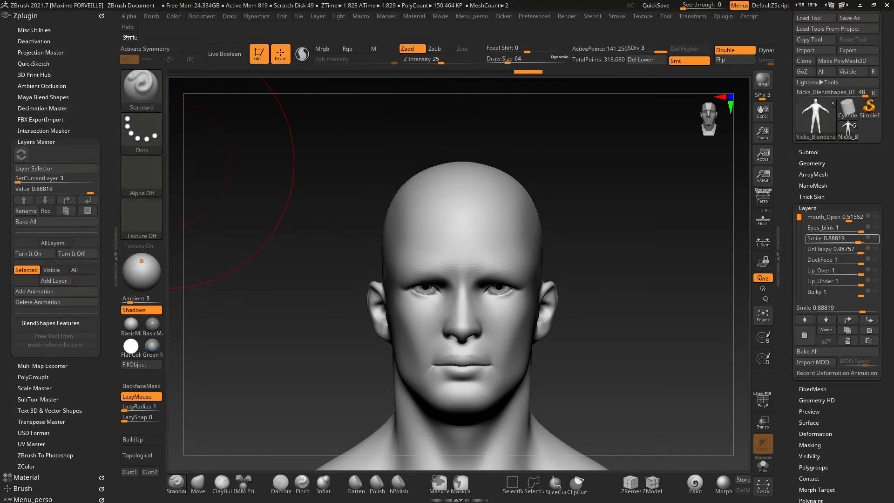
# Step: Adjust the Smile layer's intensity from the layer list and from Layers Master, ending at about 0.435
pyautogui.click(54, 190)
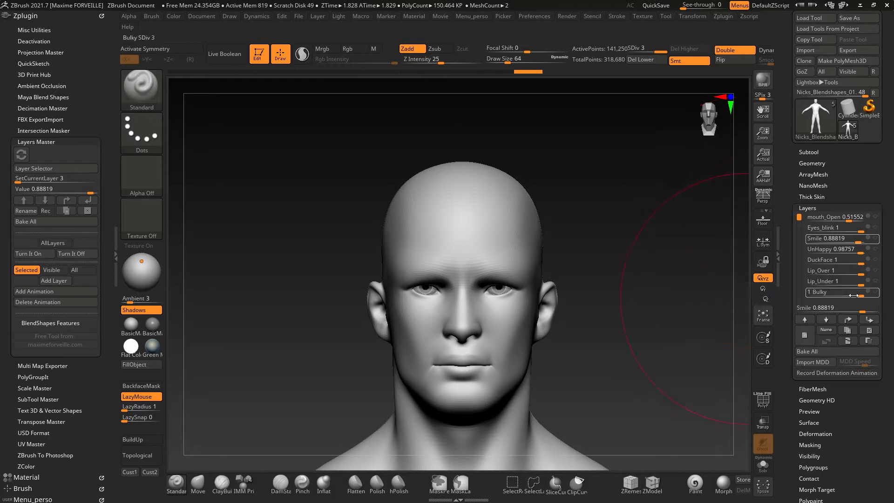
pyautogui.moveTo(858, 308); pyautogui.dragTo(861, 309)
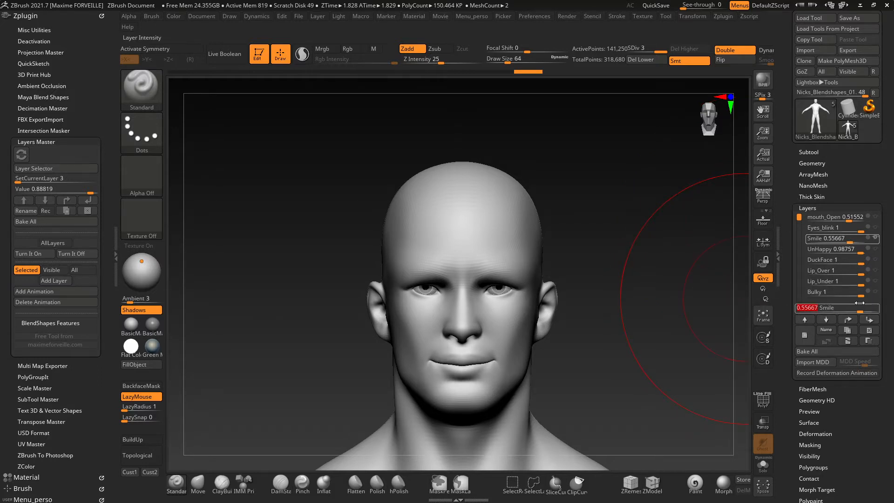
pyautogui.moveTo(90, 192); pyautogui.dragTo(71, 191)
pyautogui.click(89, 189)
pyautogui.click(75, 190)
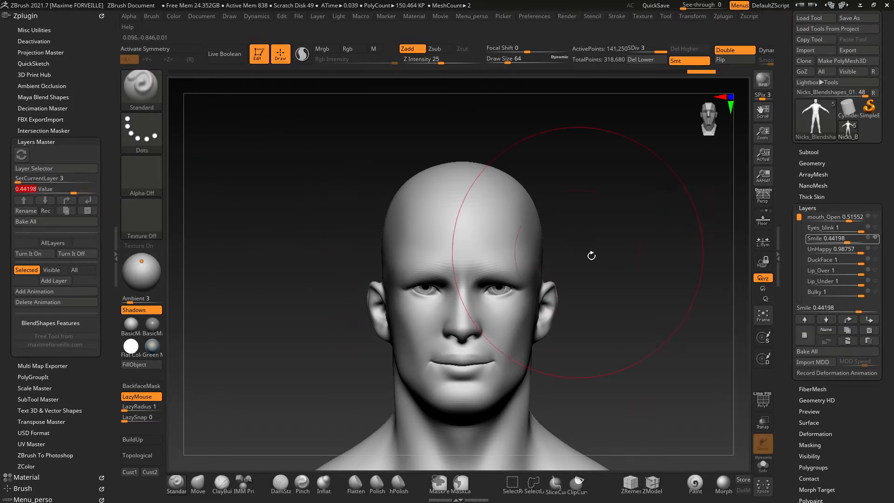
pyautogui.click(72, 189)
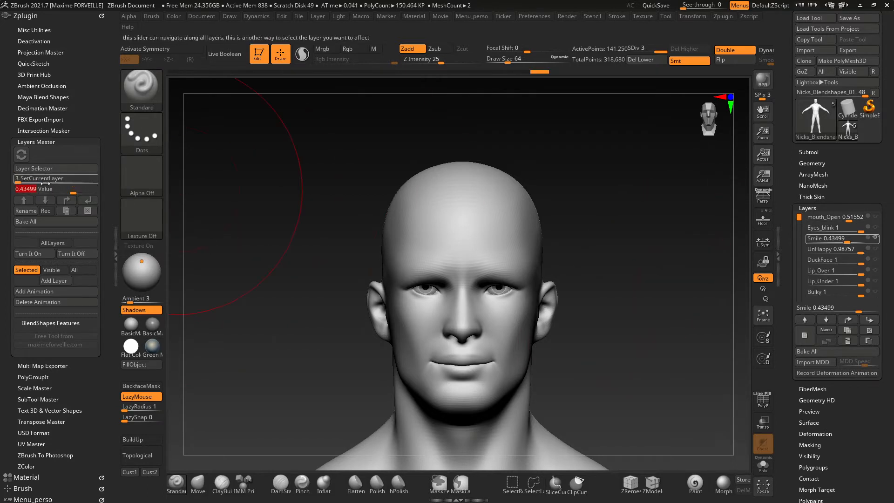
# Step: Select the Lip_Under layer through the Layer Selector and set its value to about 0.677
pyautogui.click(42, 169)
pyautogui.click(434, 207)
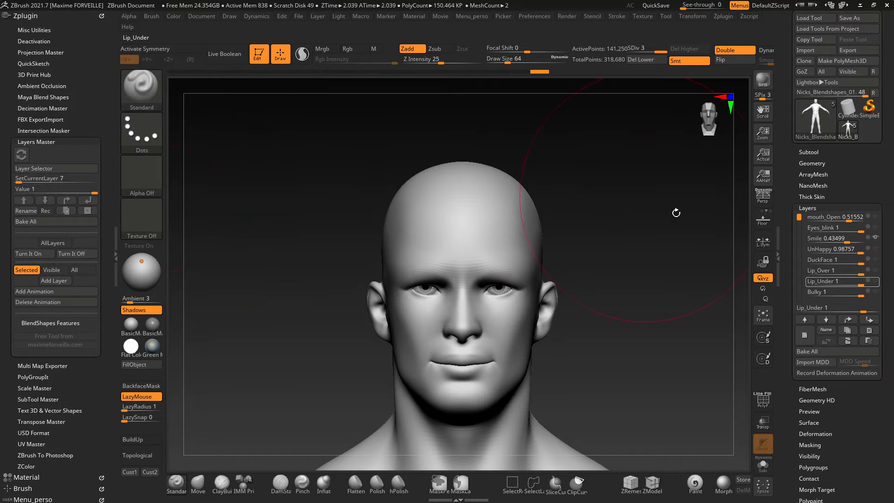
pyautogui.click(82, 191)
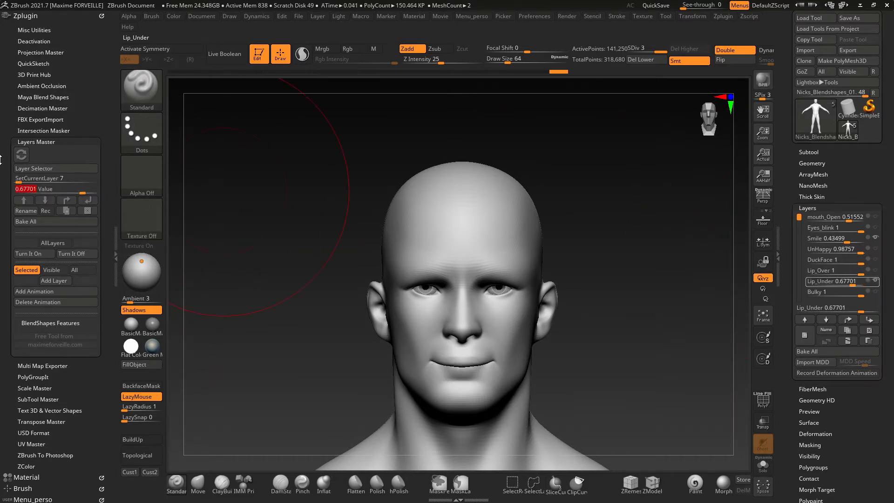
# Step: Select mouth_Open in the Layer Selector, step down through the layers to Lip_Over, and step back up to UnHappy
pyautogui.click(53, 170)
pyautogui.click(429, 120)
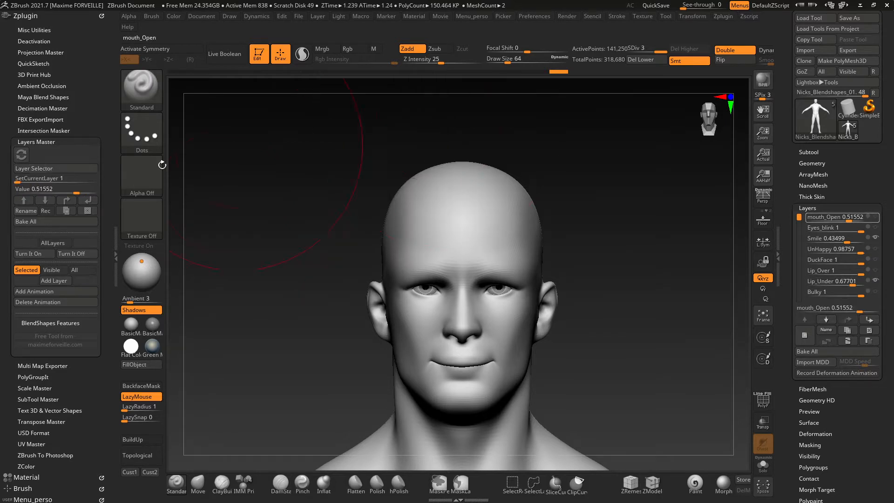
pyautogui.click(40, 190)
pyautogui.click(45, 200)
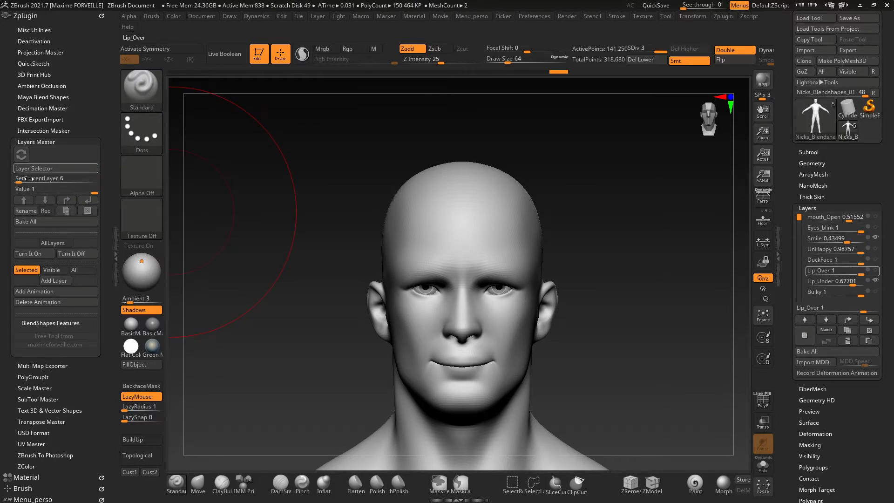
pyautogui.click(31, 201)
pyautogui.click(32, 201)
pyautogui.click(31, 200)
pyautogui.click(44, 201)
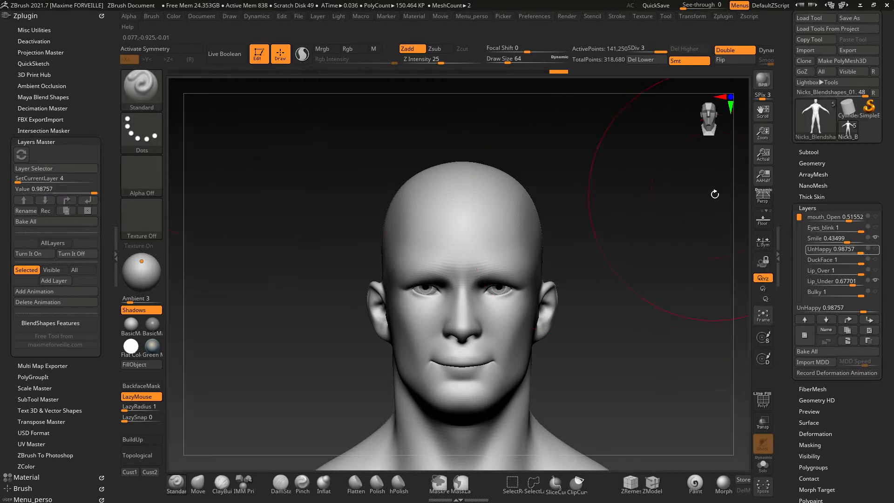
# Step: Hide the right tray, select the Bulky layer from the Layer Selector and set its value to 1
pyautogui.click(777, 255)
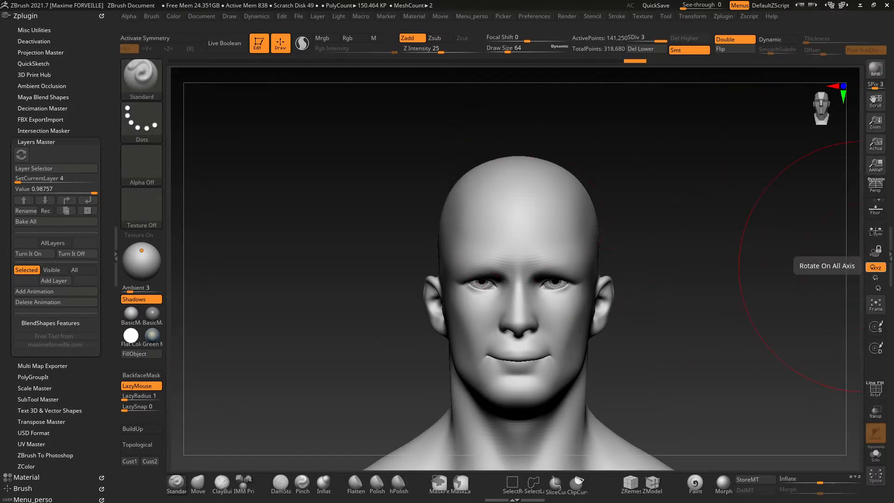
pyautogui.click(55, 169)
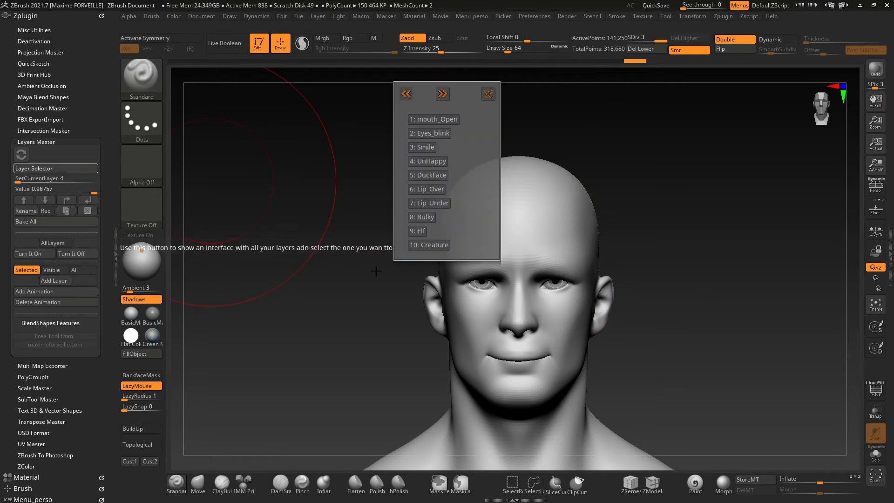
pyautogui.click(426, 217)
pyautogui.moveTo(82, 191); pyautogui.dragTo(106, 192)
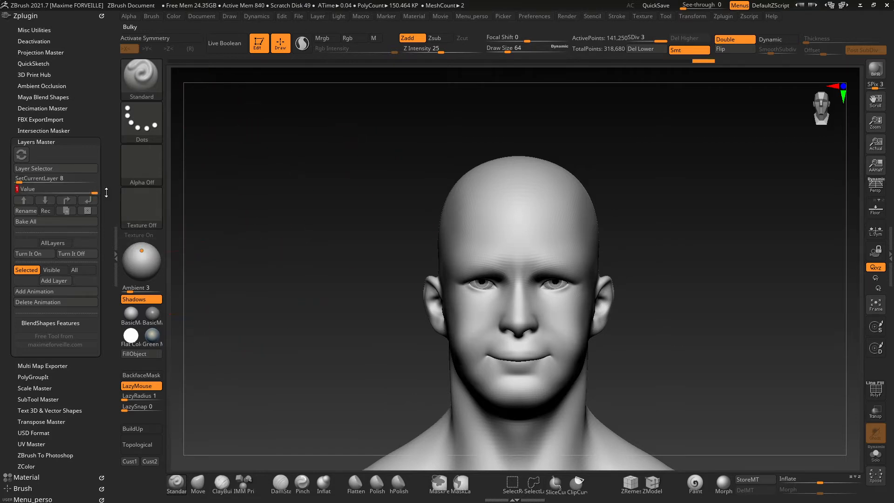
# Step: Record a Move brush deformation on the side of the head in the Bulky layer, stop recording and scrub its value back to 1
pyautogui.click(51, 212)
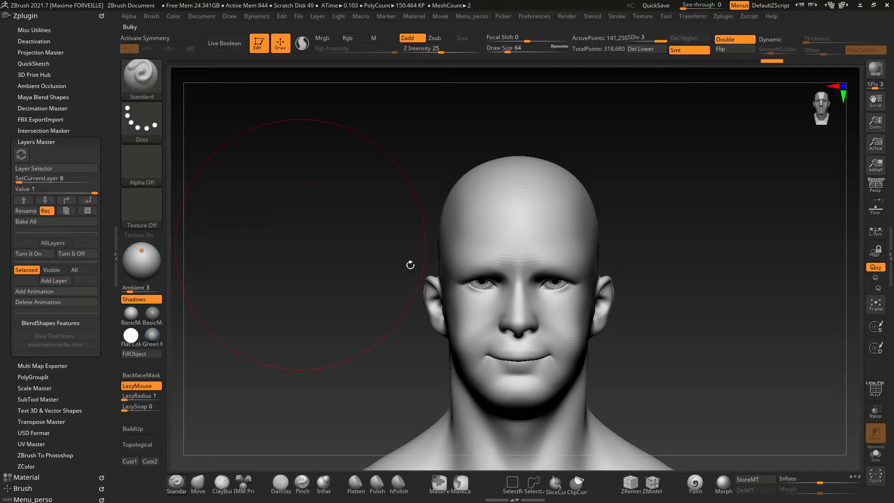
pyautogui.click(207, 484)
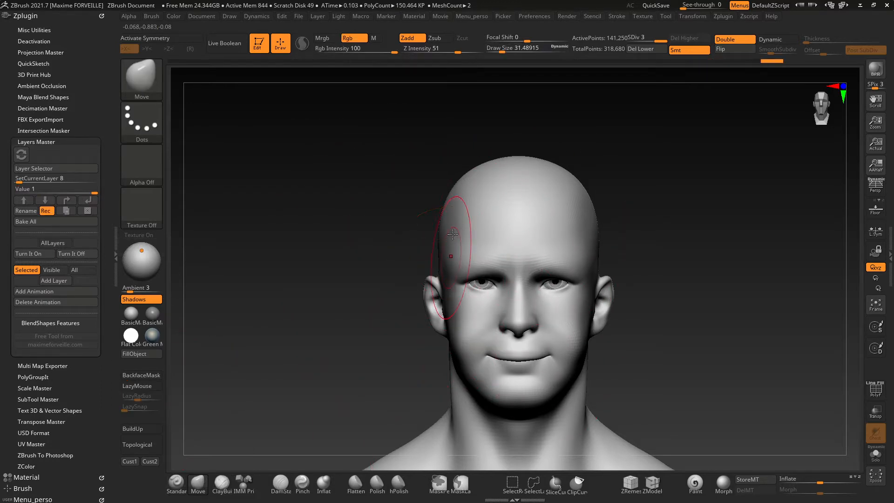
pyautogui.moveTo(452, 233); pyautogui.dragTo(444, 221)
pyautogui.hotkey('ctrl', 'z')
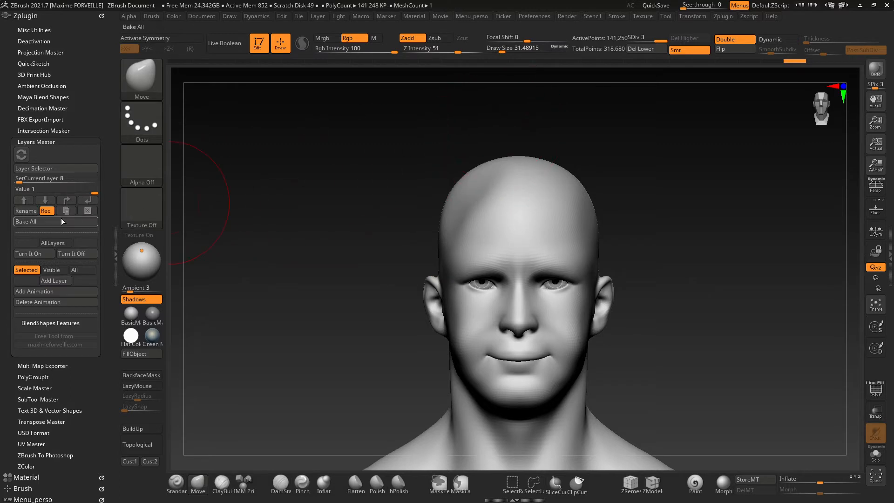
pyautogui.click(48, 212)
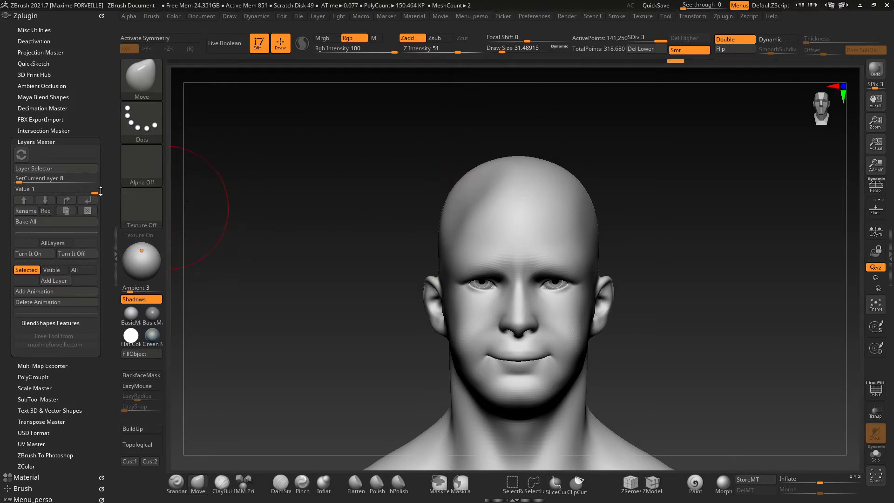
pyautogui.moveTo(94, 192)
pyautogui.mouseDown()
pyautogui.moveTo(86, 193)
pyautogui.moveTo(106, 190)
pyautogui.mouseUp()
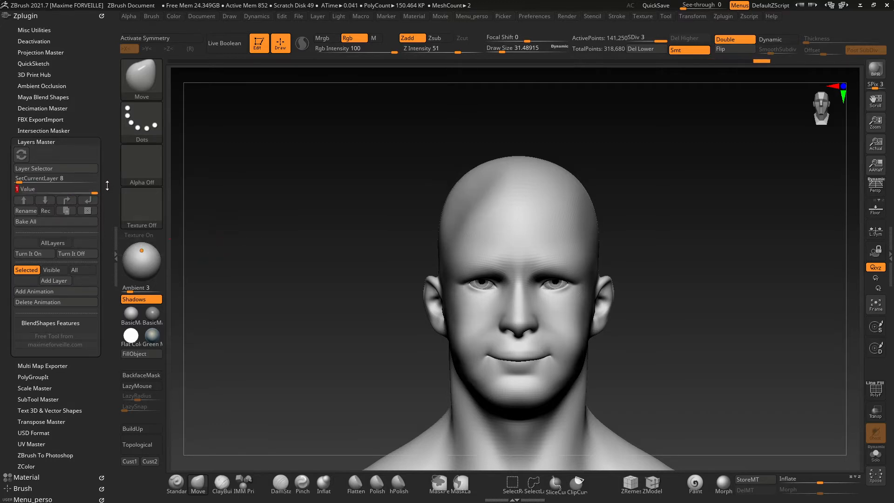
# Step: Reopen the right tray and switch recording on and off for the Bulky layer
pyautogui.doubleClick(889, 242)
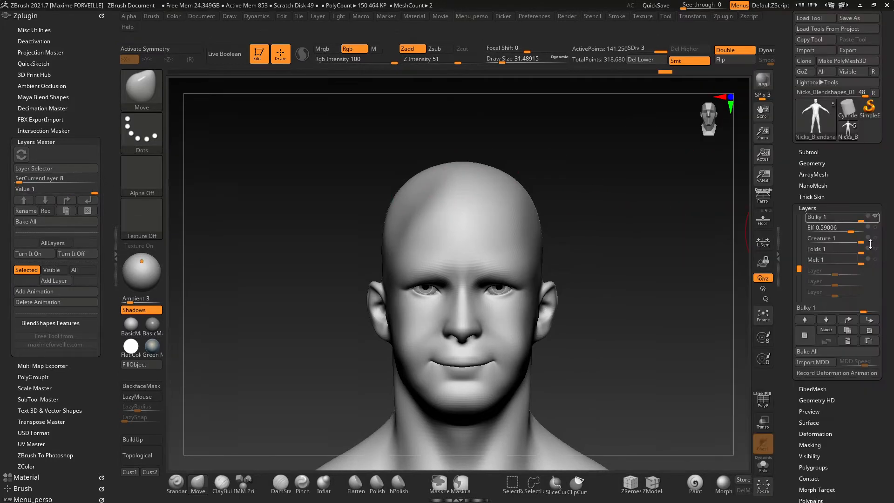
pyautogui.click(41, 213)
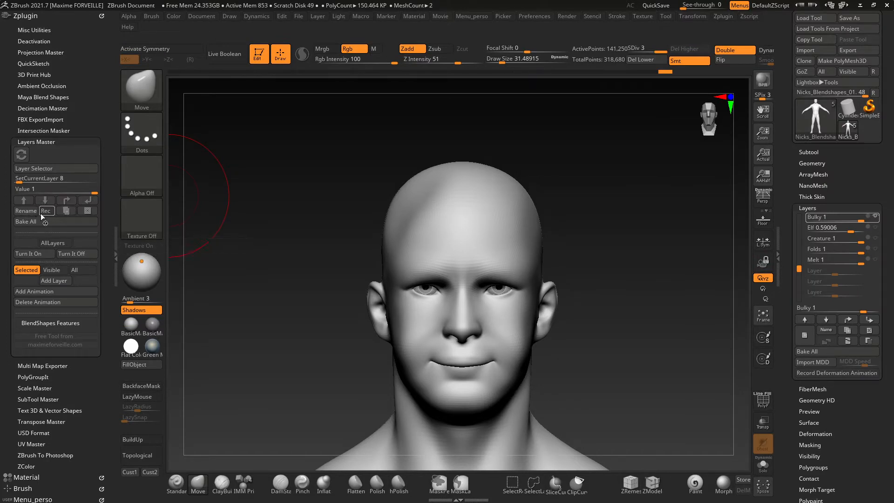
pyautogui.click(872, 217)
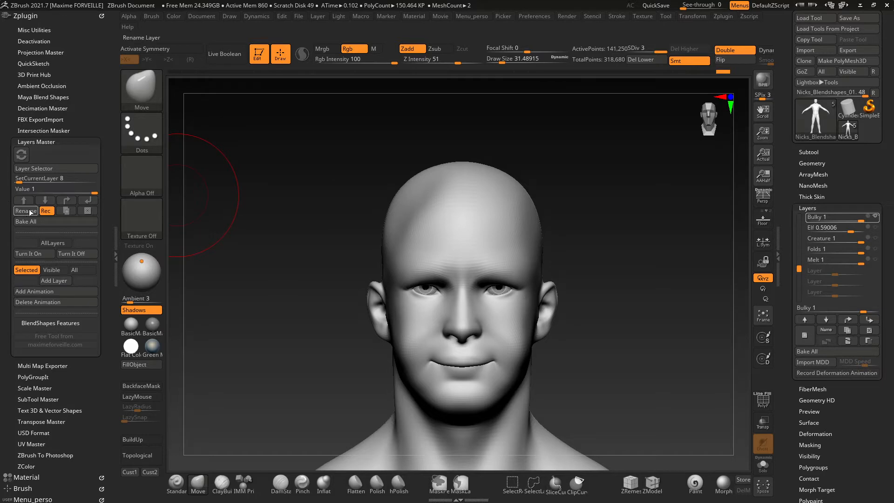
pyautogui.click(46, 210)
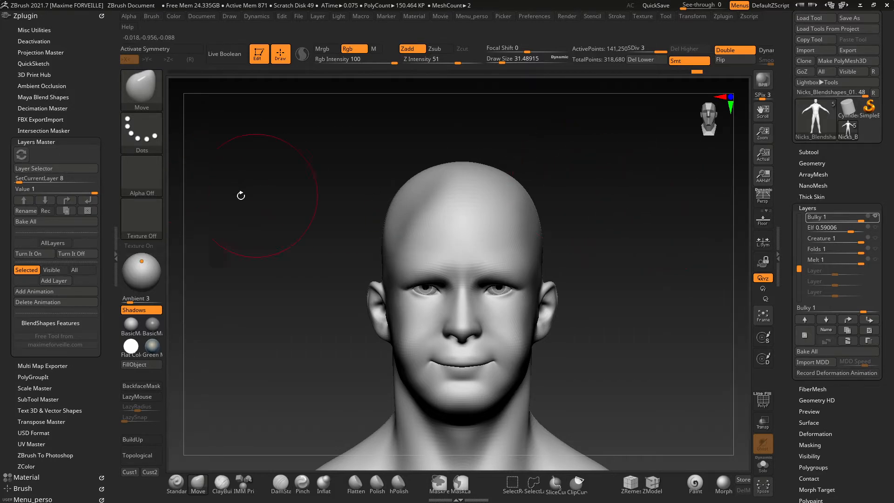
# Step: Select Melt in the tool's layer list, refresh Layers Master to match, and toggle that layer's visibility on and off
pyautogui.click(820, 259)
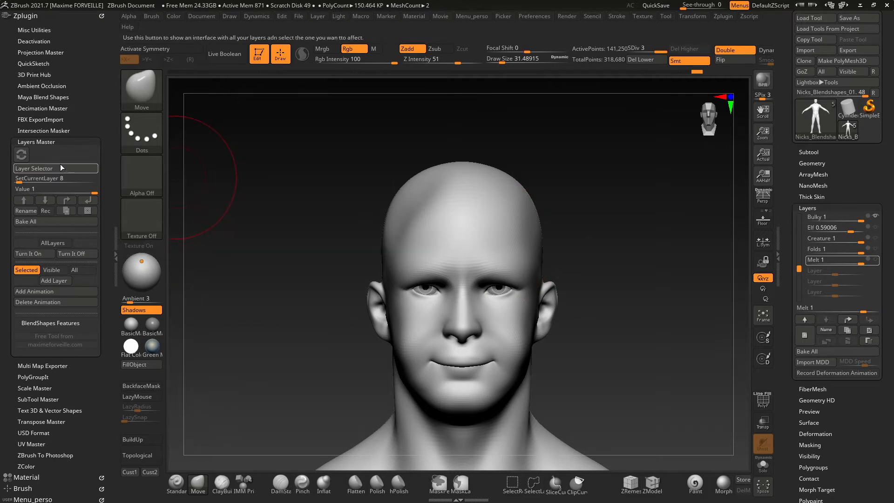
pyautogui.click(25, 155)
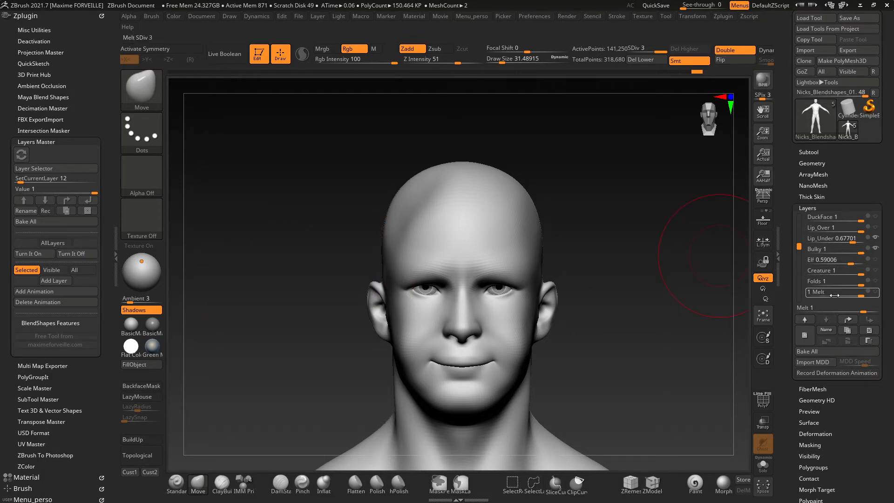
pyautogui.click(32, 255)
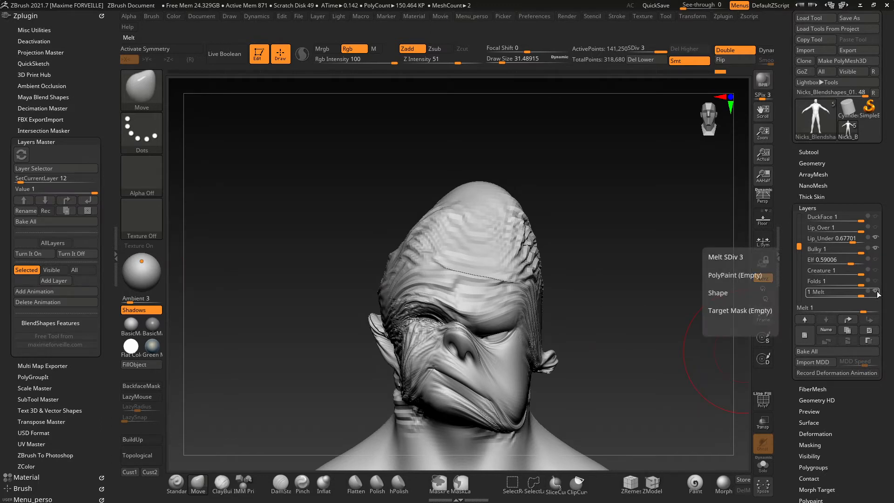
pyautogui.click(89, 254)
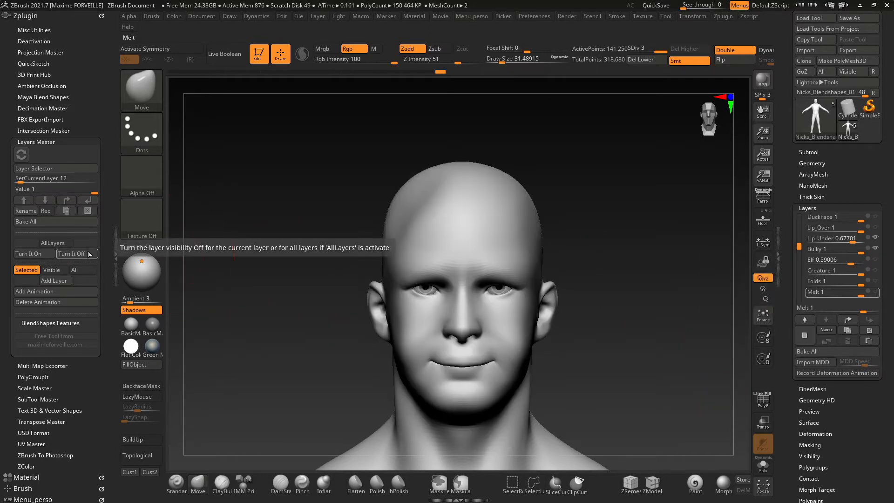
# Step: Enable AllLayers, turn every layer's visibility on and off, and turn all layers off again with Bulky in record mode
pyautogui.click(55, 243)
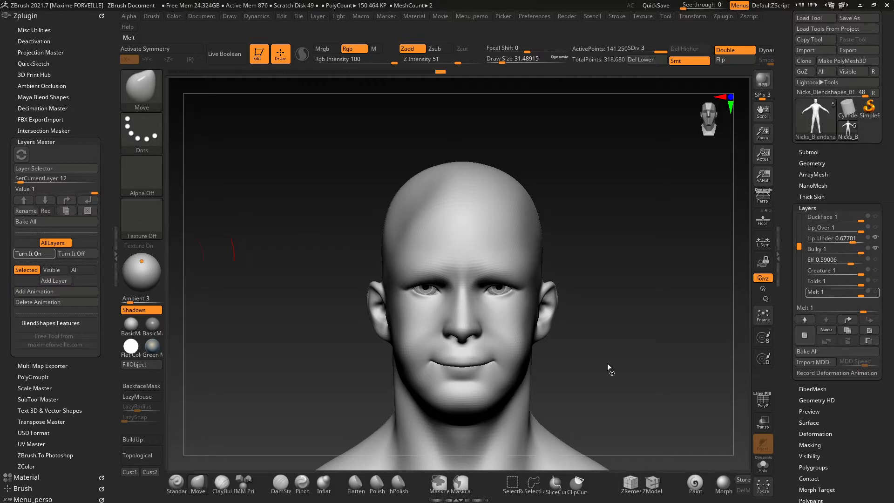
pyautogui.click(41, 253)
pyautogui.moveTo(799, 247); pyautogui.dragTo(785, 202)
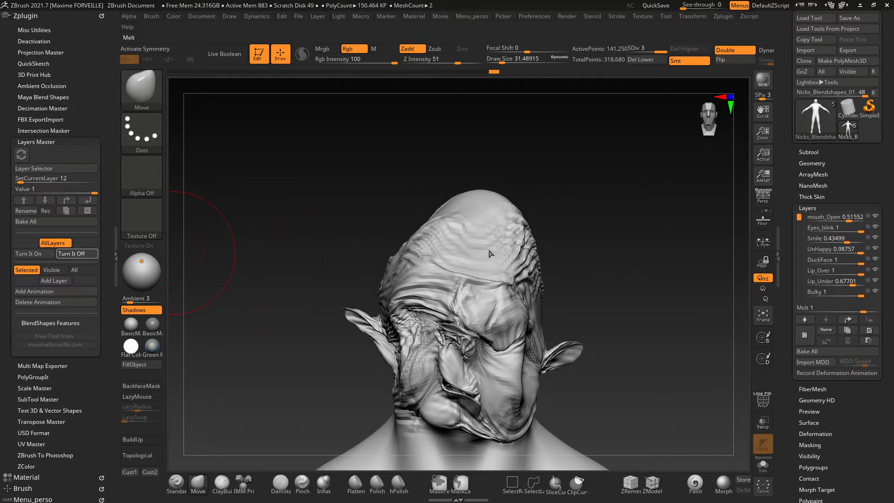
pyautogui.click(72, 253)
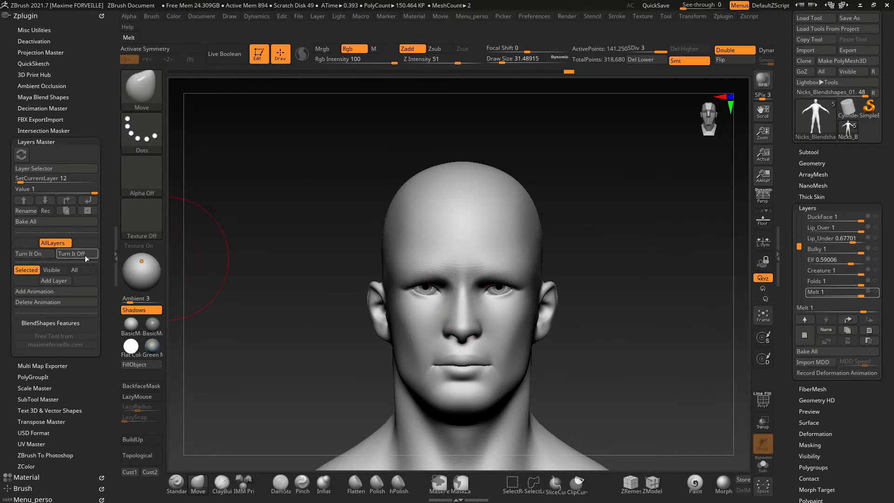
pyautogui.click(40, 221)
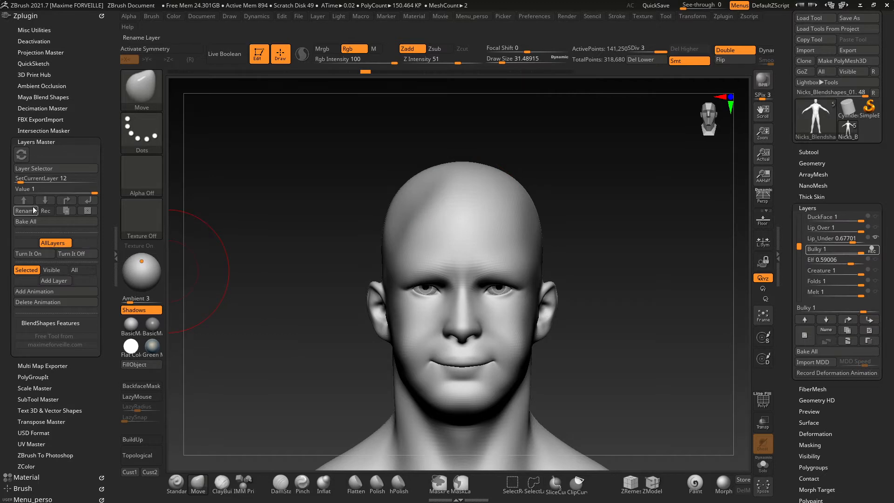
pyautogui.click(77, 254)
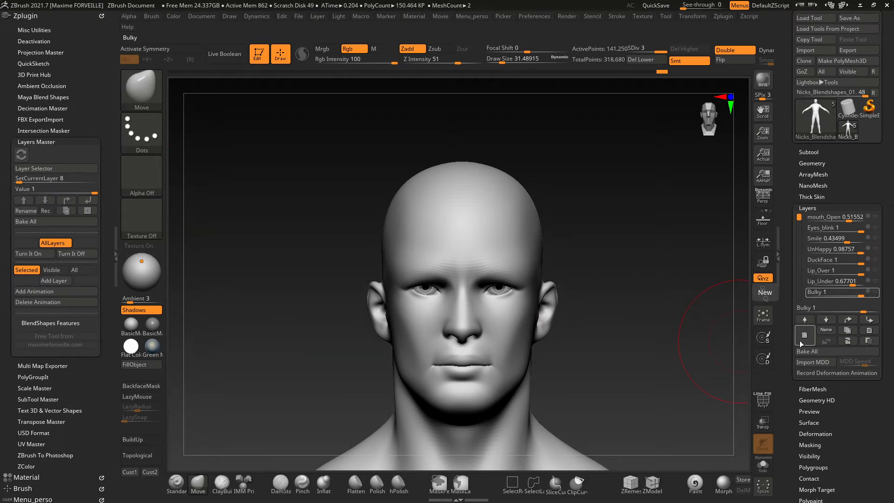
# Step: Add a layer to the selected subtool through Layers Master, rename it newLayer, and delete it from the tool's layer list
pyautogui.click(52, 280)
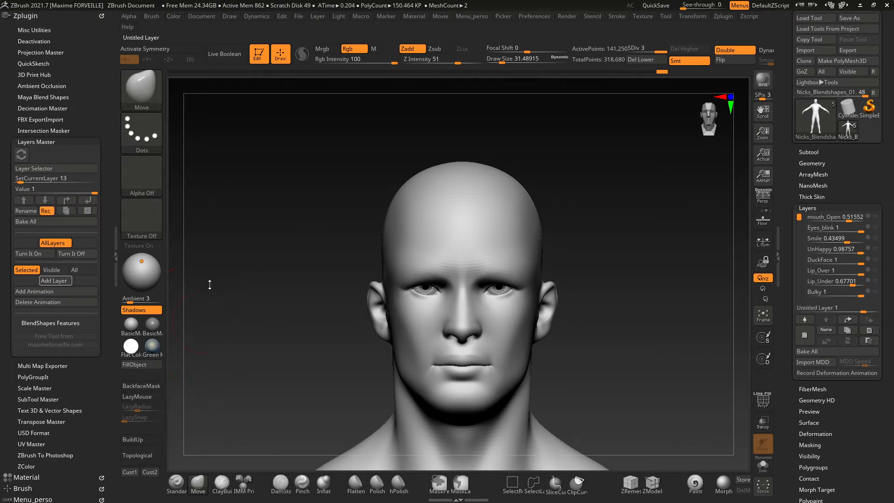
pyautogui.click(25, 210)
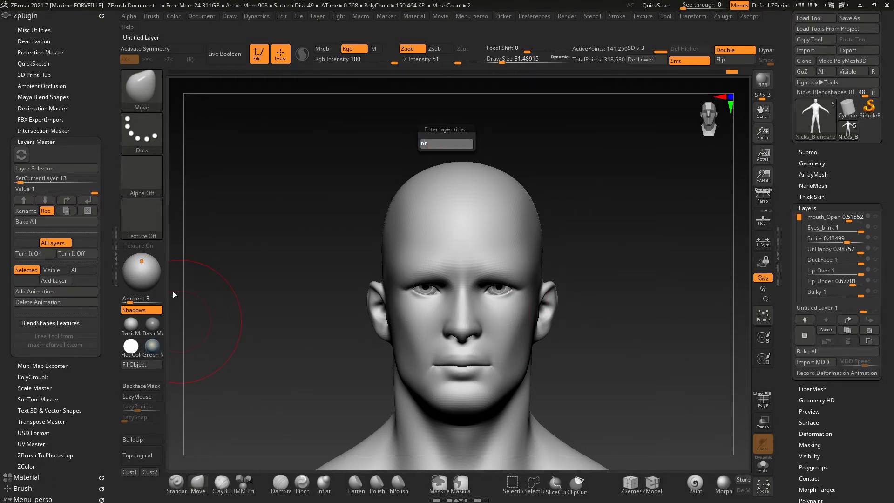
pyautogui.write('newLayer')
pyautogui.press('Return')
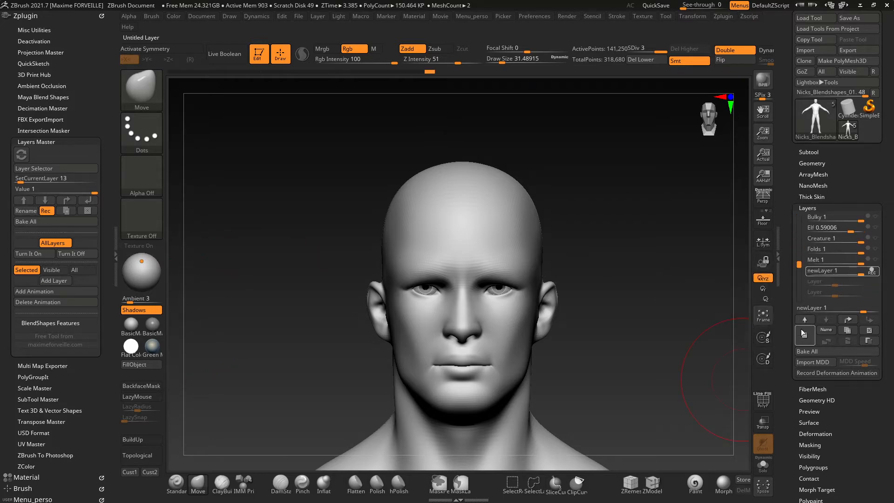
pyautogui.click(869, 330)
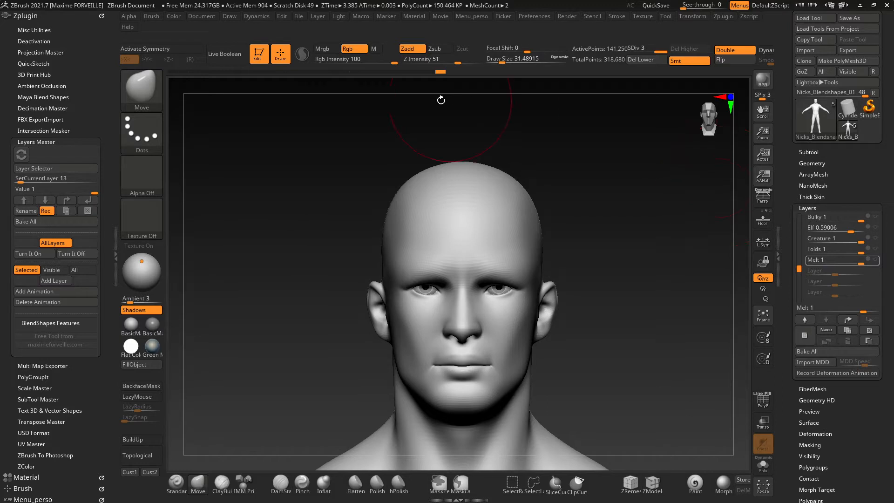
# Step: Load the DemoSoldier tool from Lightbox
pyautogui.press(',')
pyautogui.click(260, 84)
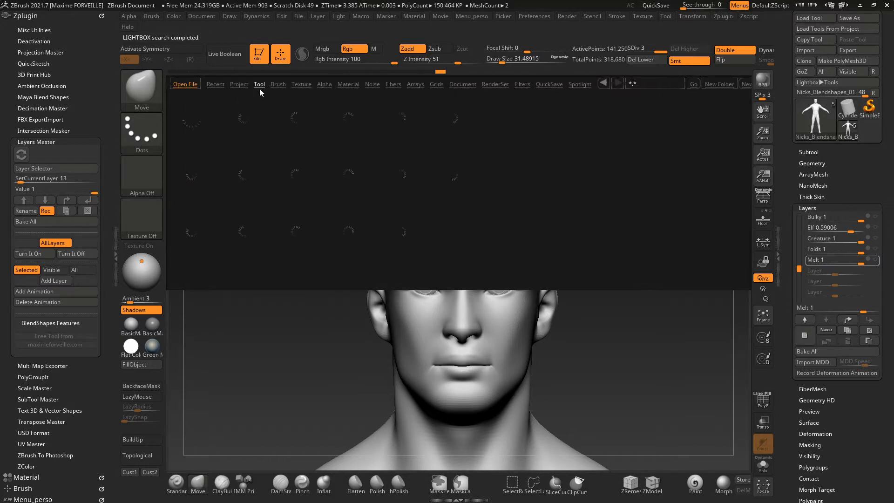
pyautogui.doubleClick(298, 175)
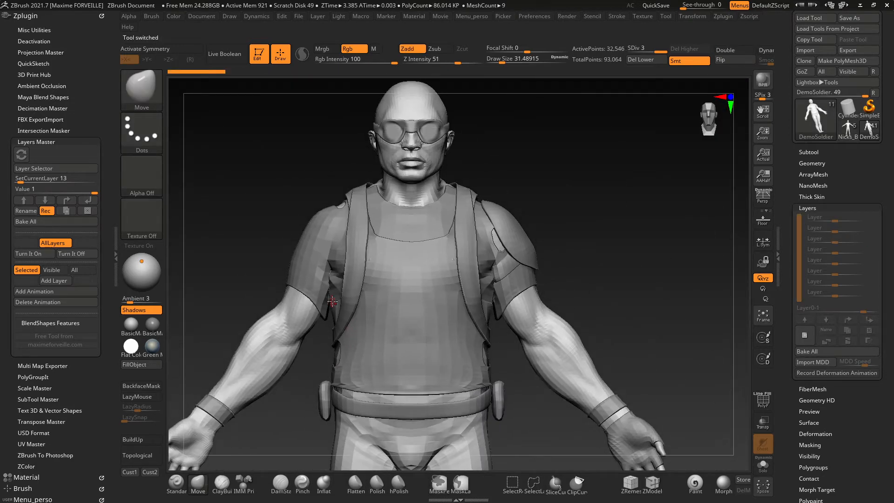
# Step: Show DemoSoldier's subtool list, set the Layers Master scope to All, and add a layer to every subtool
pyautogui.click(805, 152)
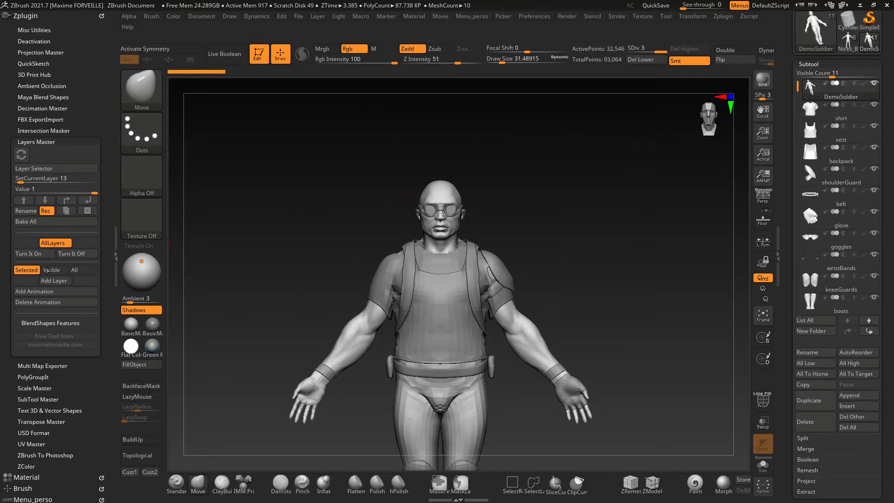
pyautogui.click(77, 272)
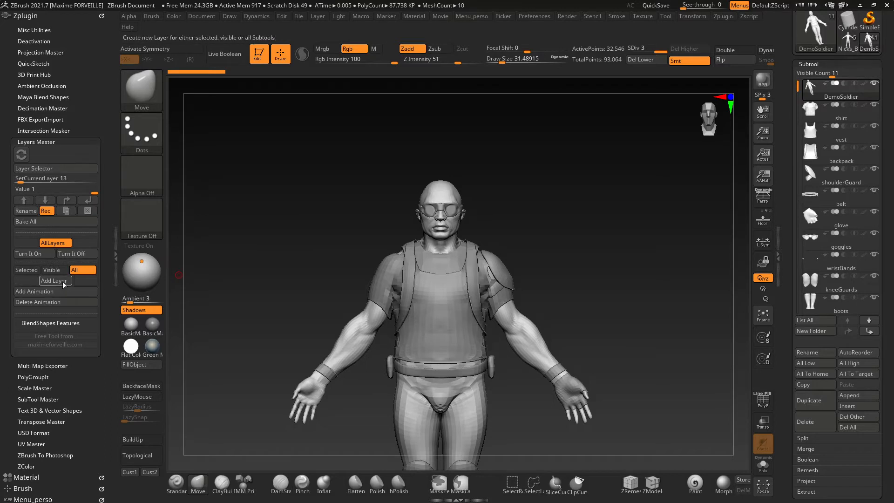
pyautogui.click(64, 282)
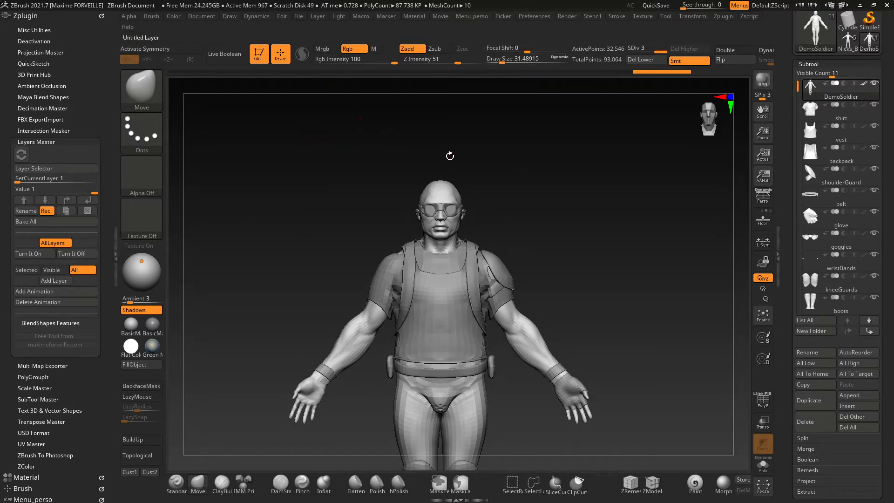
pyautogui.moveTo(310, 146); pyautogui.dragTo(330, 161)
# Step: Open Transpose Master and generate a TPoseMesh from the soldier's subtools
pyautogui.moveTo(92, 111); pyautogui.dragTo(75, 24)
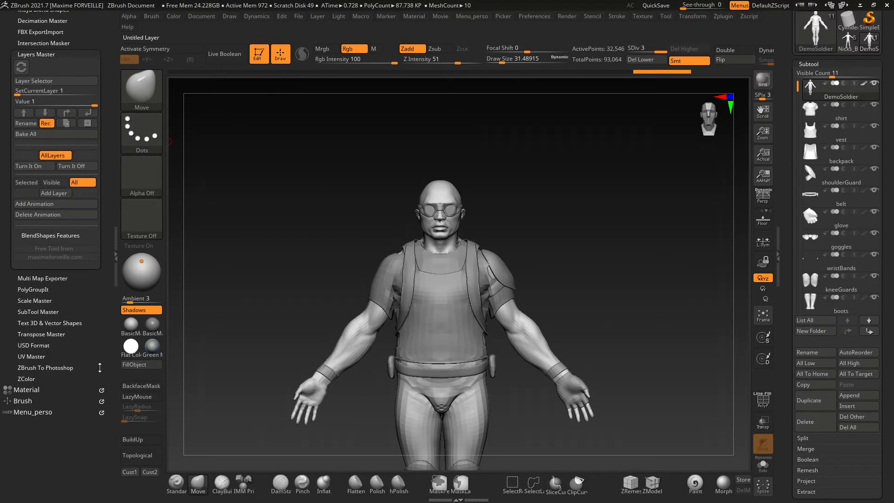
pyautogui.click(44, 334)
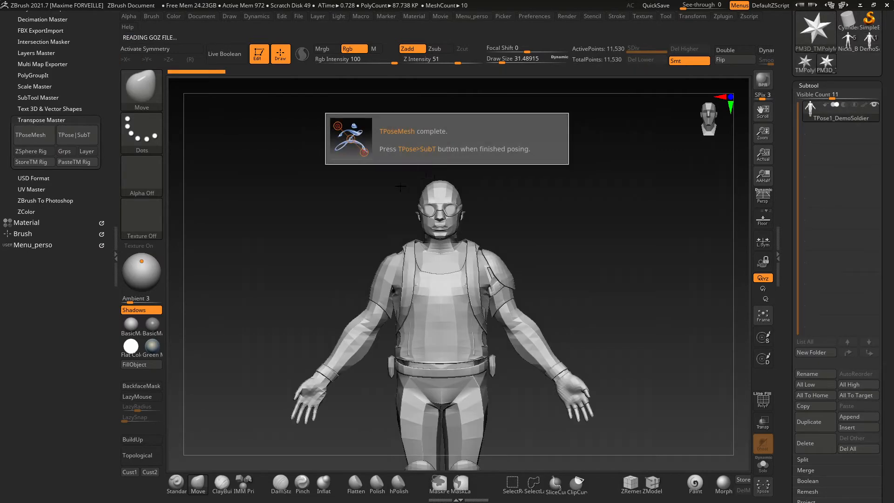
pyautogui.moveTo(310, 209)
pyautogui.mouseDown()
pyautogui.moveTo(332, 180)
pyautogui.moveTo(355, 389)
pyautogui.mouseUp()
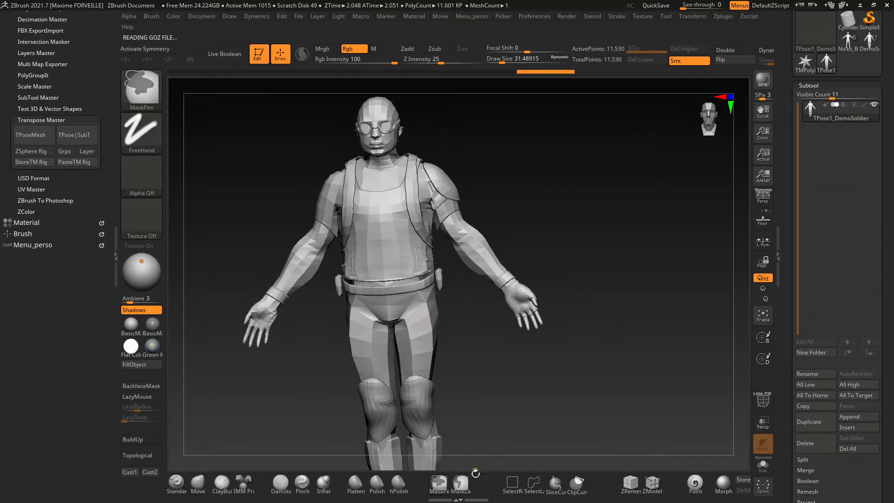
# Step: Mask everything except one forearm with the MaskLasso brush and bend that forearm upward at the elbow with the Transpose line
pyautogui.keyDown('ctrl'); pyautogui.click(460, 484); pyautogui.keyUp('ctrl')
pyautogui.keyDown('alt'); pyautogui.moveTo(223, 342); pyautogui.dragTo(274, 337); pyautogui.keyUp('alt')
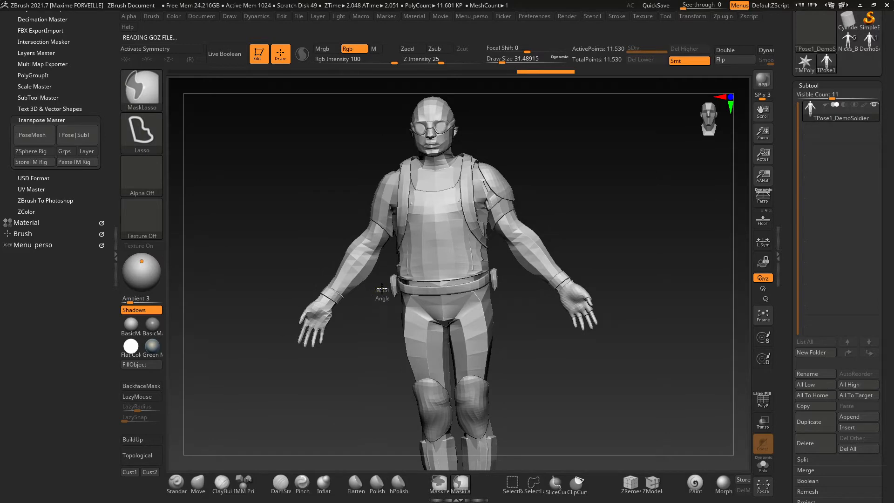
pyautogui.keyDown('ctrl'); pyautogui.moveTo(264, 254); pyautogui.dragTo(348, 295); pyautogui.keyUp('ctrl')
pyautogui.moveTo(307, 260)
pyautogui.keyDown('ctrl'); pyautogui.mouseDown(button='right')
pyautogui.moveTo(275, 221)
pyautogui.moveTo(357, 195)
pyautogui.mouseUp(button='right'); pyautogui.keyUp('ctrl')
pyautogui.keyDown('ctrl'); pyautogui.click(275, 222); pyautogui.keyUp('ctrl')
pyautogui.press('w')
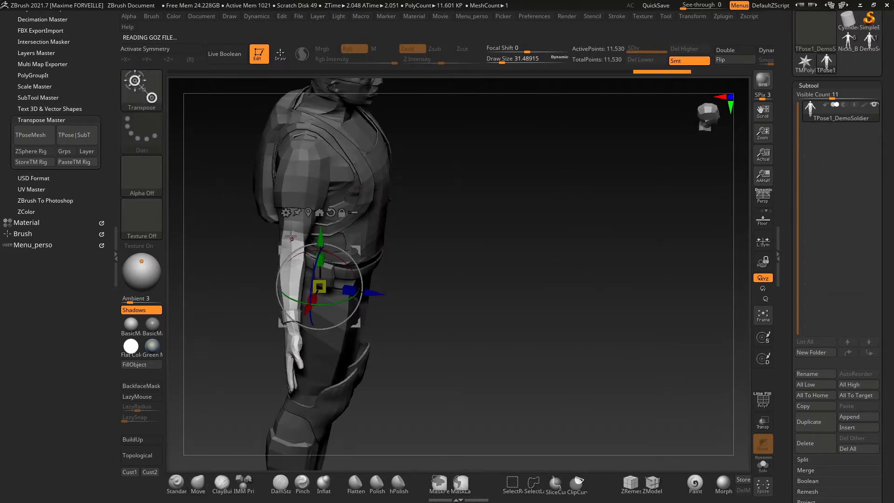
pyautogui.press('y')
pyautogui.moveTo(291, 239); pyautogui.dragTo(259, 150)
pyautogui.moveTo(545, 163)
pyautogui.mouseDown(button='right')
pyautogui.moveTo(455, 169)
pyautogui.moveTo(583, 158)
pyautogui.moveTo(502, 191)
pyautogui.moveTo(565, 154)
pyautogui.mouseUp(button='right')
# Step: Mask the soldier's lower body and rotate the upper body using a vertical Transpose line along the torso
pyautogui.keyDown('ctrl'); pyautogui.click(582, 157); pyautogui.keyUp('ctrl')
pyautogui.moveTo(506, 143)
pyautogui.keyDown('ctrl'); pyautogui.mouseDown()
pyautogui.moveTo(425, 128)
pyautogui.moveTo(412, 282)
pyautogui.moveTo(507, 323)
pyautogui.moveTo(628, 258)
pyautogui.mouseUp(); pyautogui.keyUp('ctrl')
pyautogui.hotkey('ctrl', 'z')
pyautogui.moveTo(542, 191)
pyautogui.keyDown('alt'); pyautogui.mouseDown(button='right')
pyautogui.moveTo(572, 190)
pyautogui.moveTo(548, 197)
pyautogui.mouseUp(button='right'); pyautogui.keyUp('alt')
pyautogui.hotkey('ctrl', 'z')
pyautogui.keyDown('ctrl'); pyautogui.moveTo(440, 195); pyautogui.dragTo(405, 281, button='right'); pyautogui.keyUp('ctrl')
pyautogui.keyDown('shift'); pyautogui.moveTo(414, 301); pyautogui.dragTo(415, 181); pyautogui.keyUp('shift')
pyautogui.moveTo(415, 250); pyautogui.dragTo(385, 208)
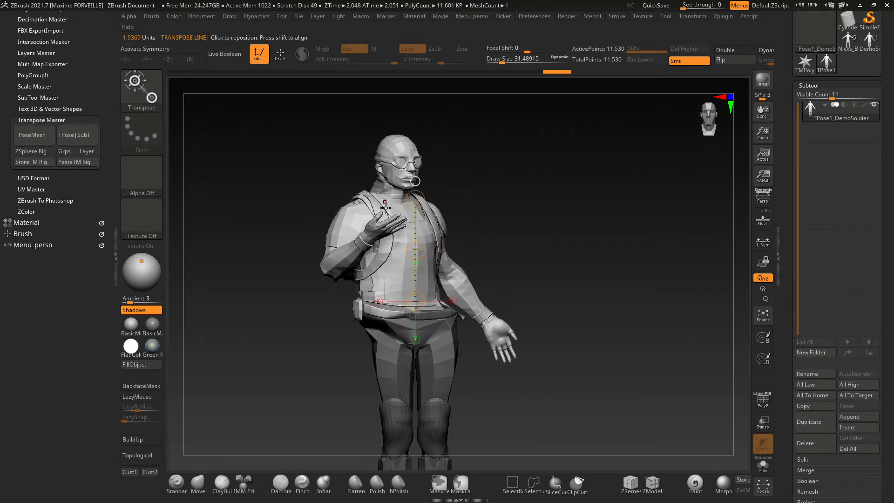
pyautogui.moveTo(420, 254)
pyautogui.mouseDown()
pyautogui.moveTo(418, 240)
pyautogui.moveTo(368, 212)
pyautogui.mouseUp()
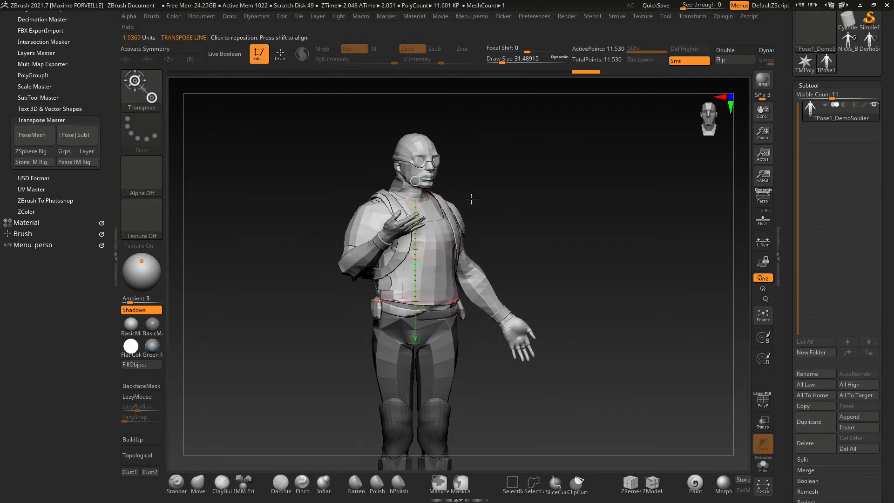
# Step: Return to Draw mode and transfer the finished pose back to the original subtools with TPose|SubT
pyautogui.press('q')
pyautogui.moveTo(470, 199); pyautogui.dragTo(487, 186)
pyautogui.moveTo(487, 185); pyautogui.dragTo(540, 191, button='right')
pyautogui.keyDown('ctrl'); pyautogui.moveTo(405, 230); pyautogui.dragTo(410, 261, button='right'); pyautogui.keyUp('ctrl')
pyautogui.moveTo(409, 261); pyautogui.dragTo(526, 249, button='right')
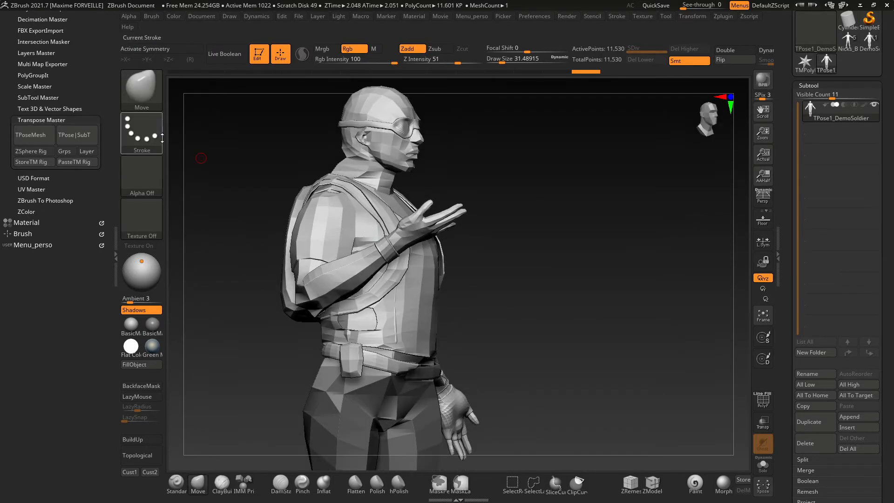
pyautogui.click(73, 135)
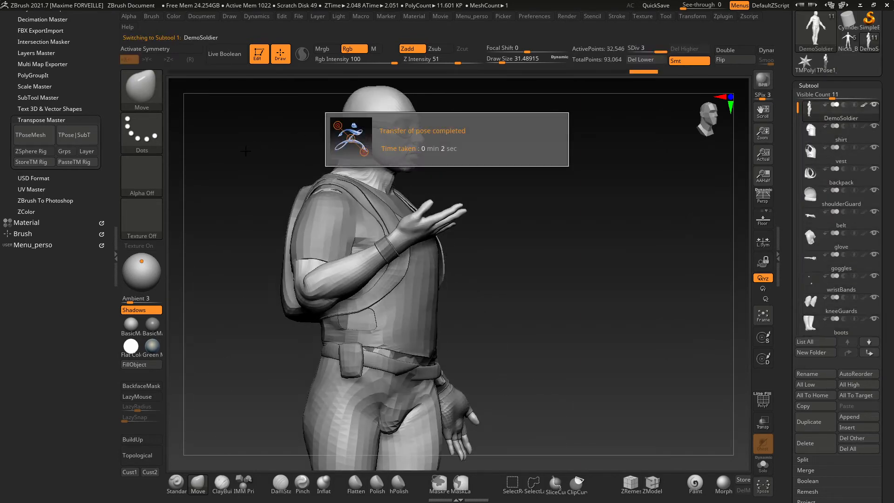
# Step: Reopen the Layers Master plugin and DemoSoldier's own Layers settings, collapsing the subtool list
pyautogui.scroll(3, 86, 105)
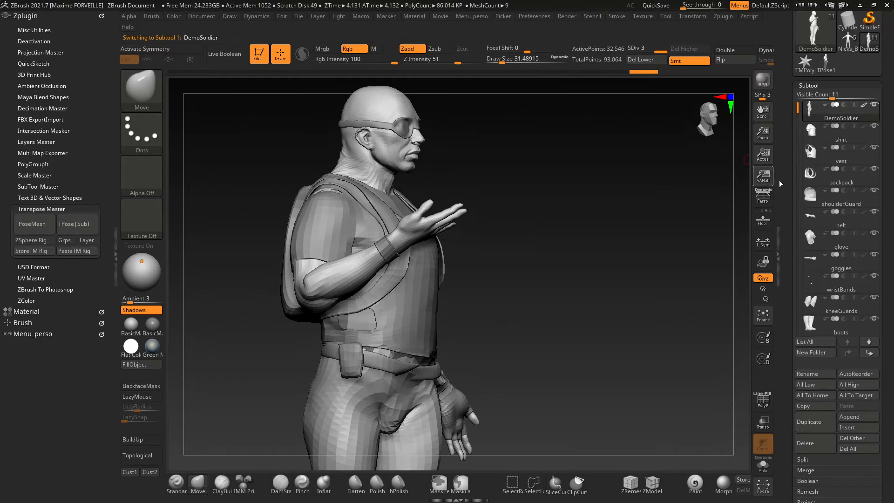
pyautogui.click(43, 186)
pyautogui.click(36, 141)
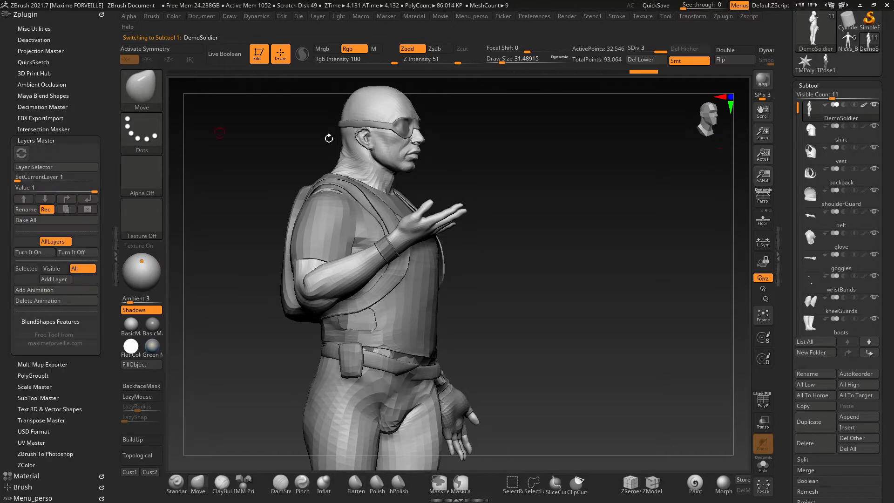
pyautogui.click(820, 84)
pyautogui.click(808, 141)
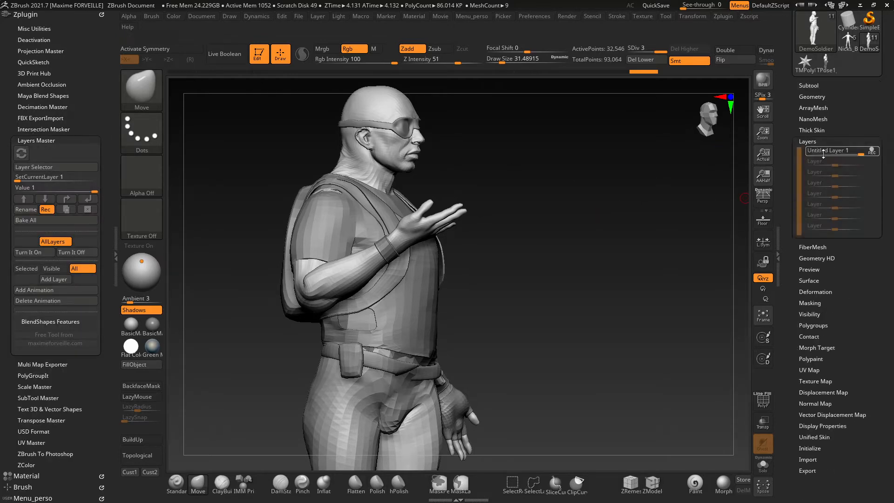
pyautogui.click(830, 150)
# Step: Switch to the shirt subtool and back to DemoSoldier, examining each one's new layer and the posed arm up close
pyautogui.press('n')
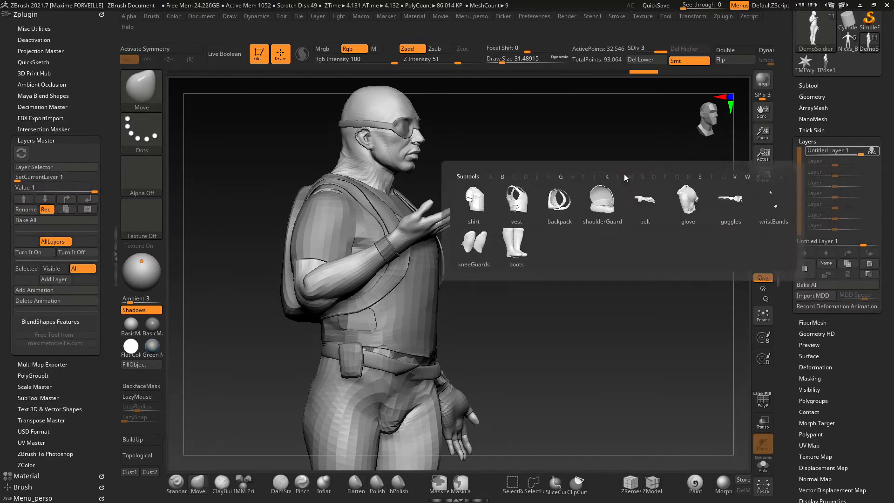
pyautogui.click(479, 211)
pyautogui.moveTo(406, 175); pyautogui.dragTo(399, 209, button='right')
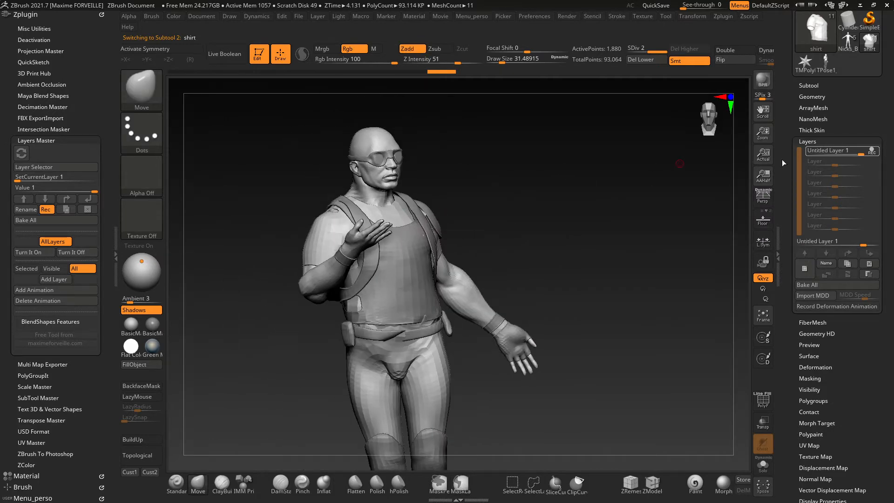
pyautogui.moveTo(599, 160); pyautogui.dragTo(525, 196, button='right')
pyautogui.press('n')
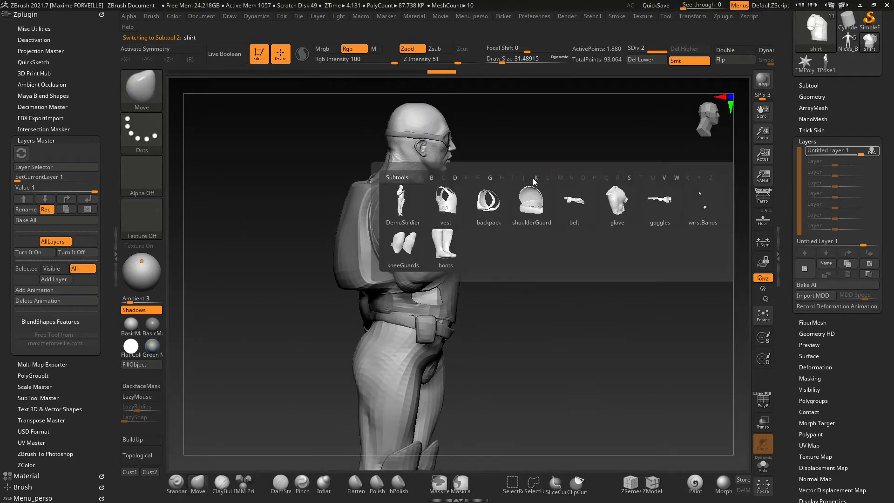
pyautogui.click(398, 209)
pyautogui.keyDown('ctrl'); pyautogui.moveTo(409, 242); pyautogui.dragTo(435, 253, button='right'); pyautogui.keyUp('ctrl')
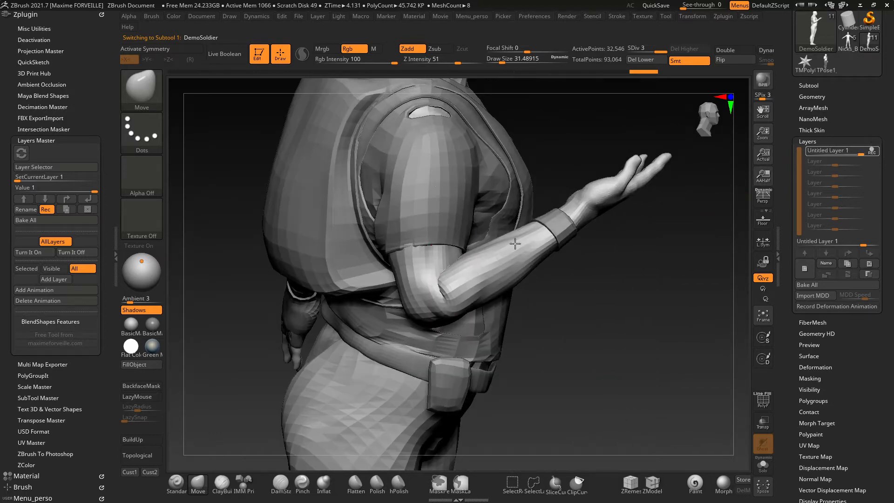
pyautogui.keyDown('alt'); pyautogui.moveTo(388, 162); pyautogui.dragTo(459, 218, button='right'); pyautogui.keyUp('alt')
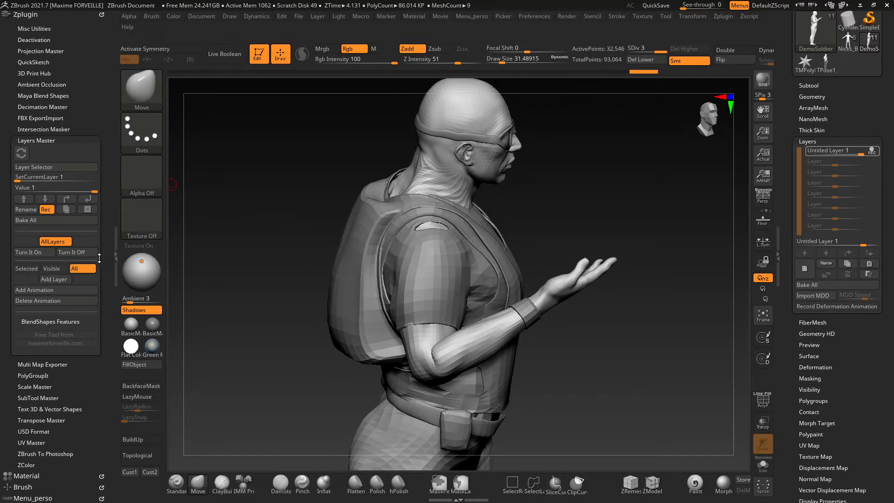
# Step: Add animation to the layers of all subtools and scrub the timeline to preview the pose transition
pyautogui.click(61, 291)
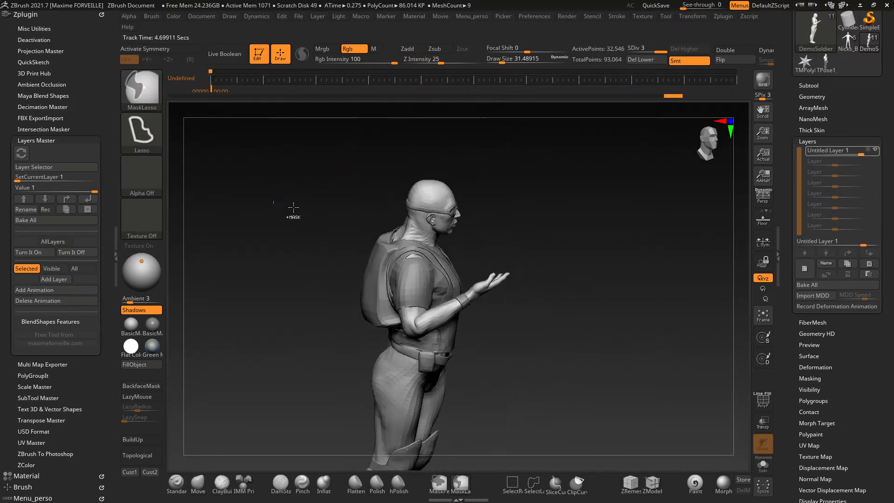
pyautogui.moveTo(212, 90); pyautogui.dragTo(238, 92)
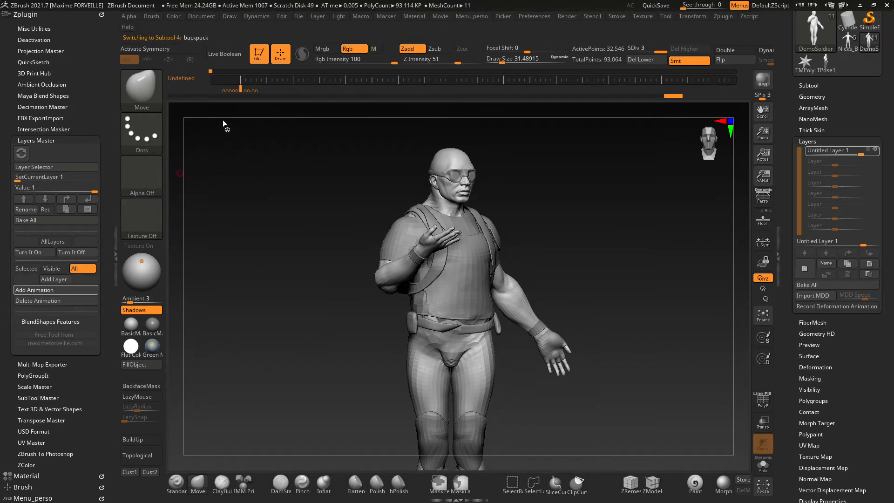
pyautogui.moveTo(246, 91); pyautogui.dragTo(227, 93)
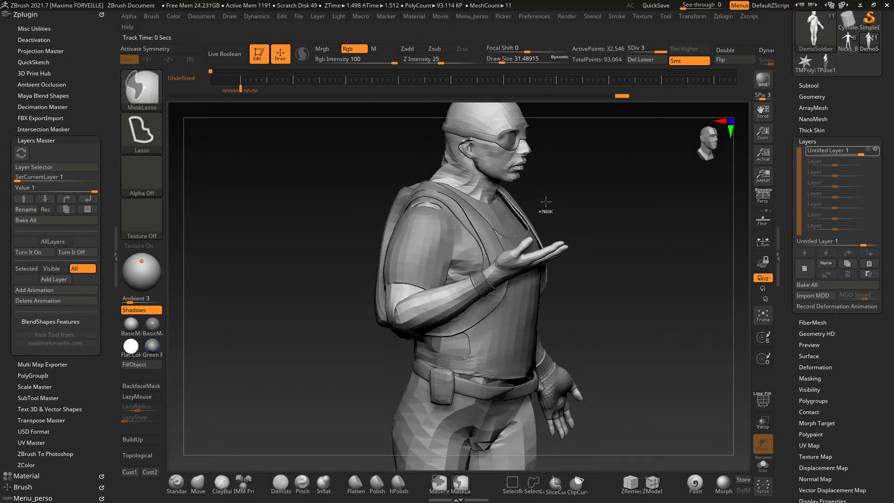
pyautogui.moveTo(545, 201); pyautogui.dragTo(668, 183)
# Step: Add a second layer to DemoSoldier and scrub the timeline to about 1.73 seconds, where the arm is half bent
pyautogui.click(807, 264)
pyautogui.keyDown('ctrl'); pyautogui.moveTo(645, 181); pyautogui.dragTo(613, 194, button='right'); pyautogui.keyUp('ctrl')
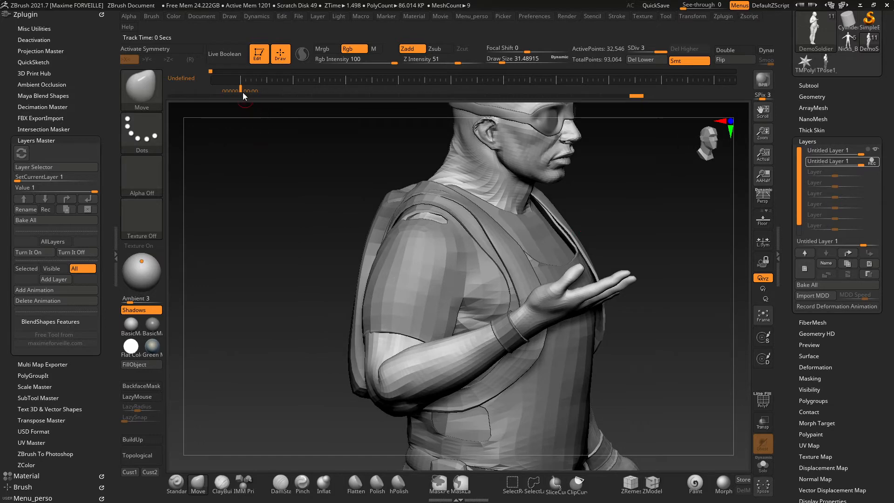
pyautogui.moveTo(242, 92)
pyautogui.mouseDown()
pyautogui.moveTo(289, 95)
pyautogui.moveTo(278, 95)
pyautogui.mouseUp()
pyautogui.moveTo(418, 239); pyautogui.dragTo(381, 265, button='right')
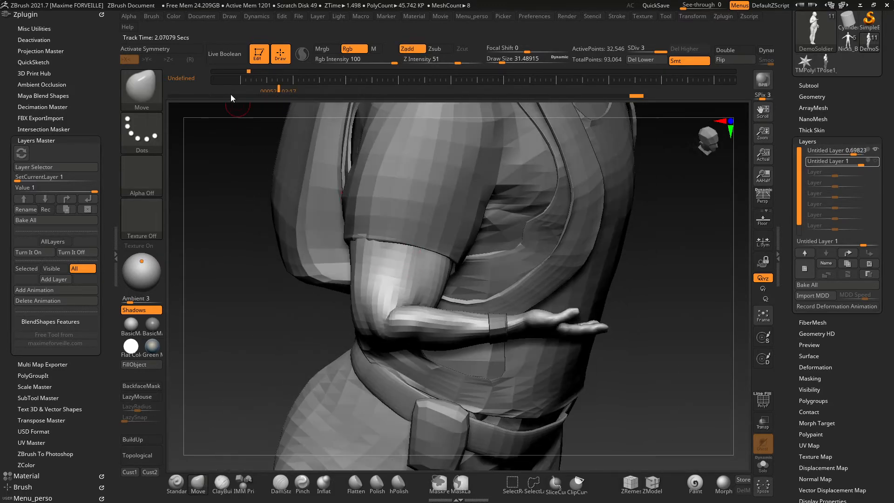
pyautogui.moveTo(279, 90); pyautogui.dragTo(270, 89)
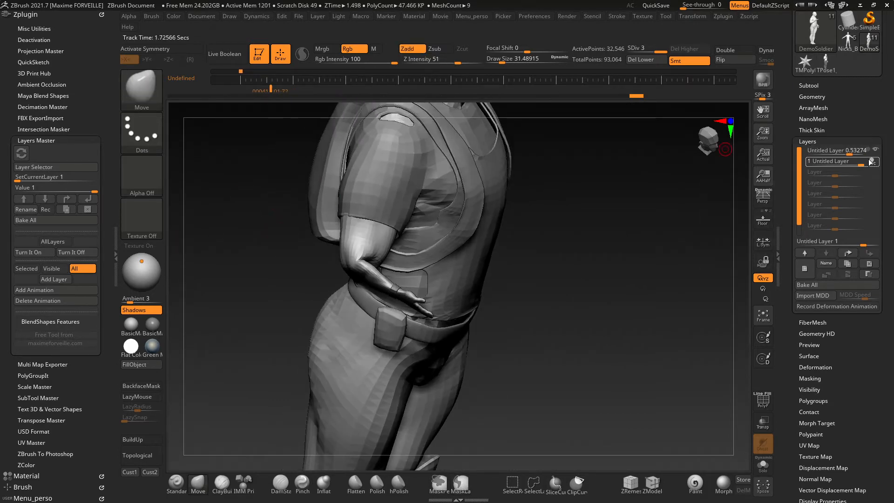
# Step: Enlarge the brush to about 92 and smooth the inner crease of DemoSoldier's half-bent elbow on the recording layer
pyautogui.moveTo(279, 249); pyautogui.dragTo(270, 404, button='right')
pyautogui.moveTo(341, 233)
pyautogui.mouseDown(button='right')
pyautogui.moveTo(410, 289)
pyautogui.moveTo(396, 247)
pyautogui.mouseUp(button='right')
pyautogui.keyDown('ctrl'); pyautogui.moveTo(396, 247); pyautogui.dragTo(395, 261, button='right'); pyautogui.keyUp('ctrl')
pyautogui.press('s')
pyautogui.moveTo(380, 259); pyautogui.dragTo(389, 259)
pyautogui.moveTo(389, 259); pyautogui.dragTo(384, 261, button='right')
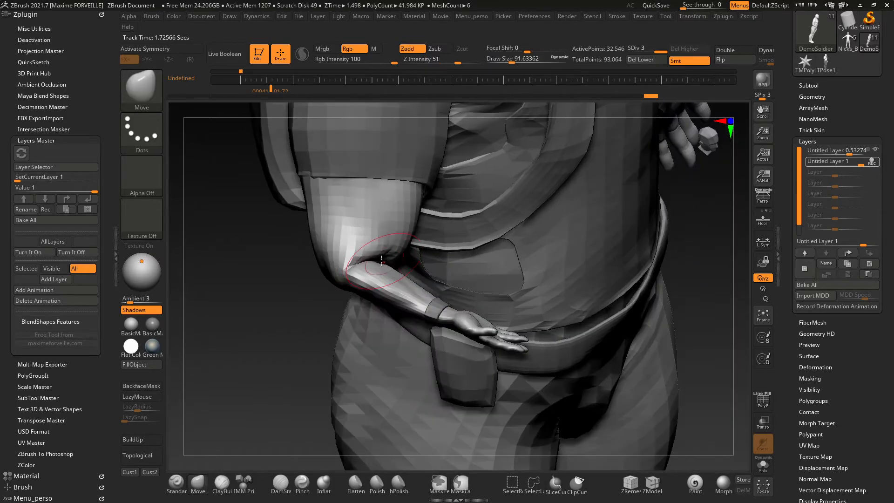
pyautogui.keyDown('shift'); pyautogui.moveTo(381, 264); pyautogui.dragTo(377, 262); pyautogui.keyUp('shift')
# Step: Reshape DemoSoldier's elbow and forearm with the Move brush to correct the half-bent pose on the second layer
pyautogui.moveTo(375, 262)
pyautogui.mouseDown(button='right')
pyautogui.moveTo(415, 266)
pyautogui.moveTo(377, 263)
pyautogui.moveTo(397, 254)
pyautogui.mouseUp(button='right')
pyautogui.rightClick(397, 254)
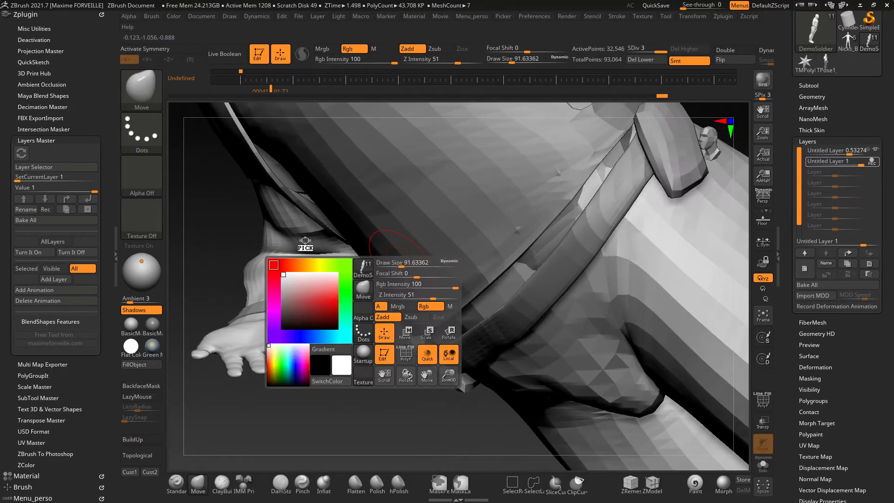
pyautogui.moveTo(305, 241)
pyautogui.mouseDown(button='right')
pyautogui.moveTo(354, 251)
pyautogui.moveTo(336, 260)
pyautogui.moveTo(372, 257)
pyautogui.moveTo(326, 233)
pyautogui.moveTo(279, 168)
pyautogui.moveTo(298, 205)
pyautogui.mouseUp(button='right')
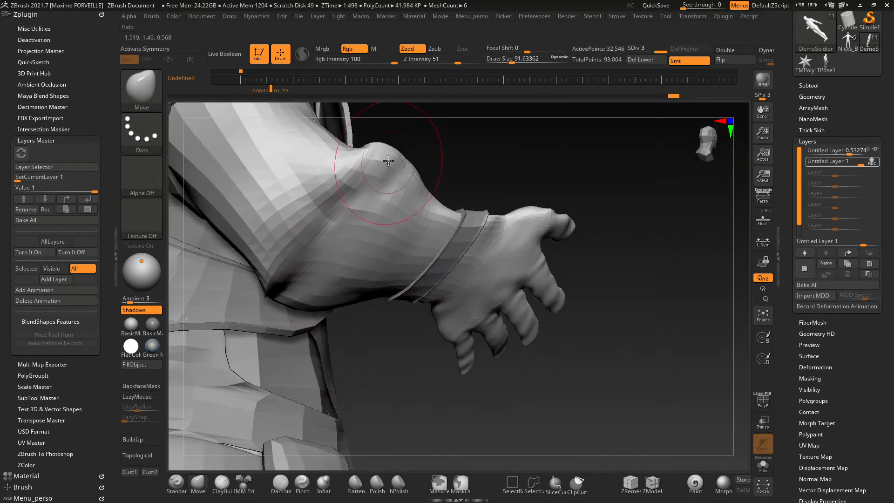
pyautogui.moveTo(389, 160); pyautogui.dragTo(361, 195)
pyautogui.moveTo(361, 195); pyautogui.dragTo(304, 219, button='right')
pyautogui.moveTo(303, 311); pyautogui.dragTo(311, 289)
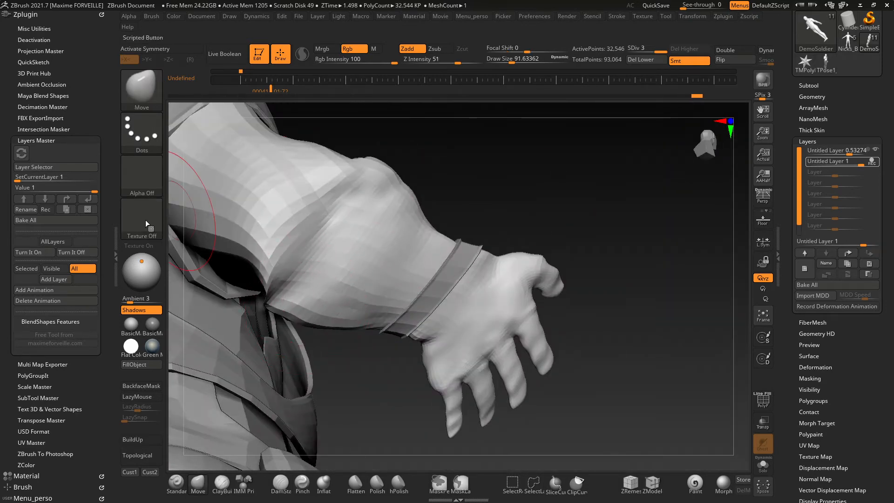
pyautogui.moveTo(346, 102); pyautogui.dragTo(429, 153, button='right')
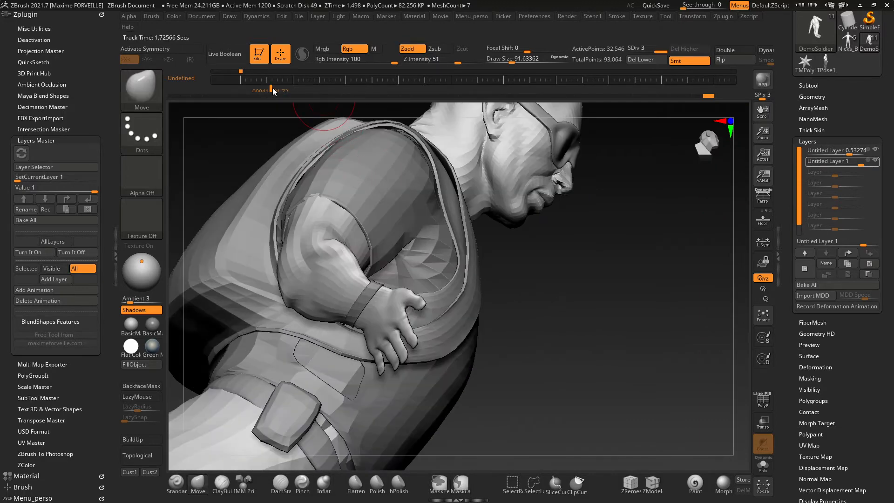
# Step: Scrub the timeline to a position nearer the fully bent pose and touch up the elbow with the Move brush
pyautogui.moveTo(273, 91); pyautogui.dragTo(301, 91)
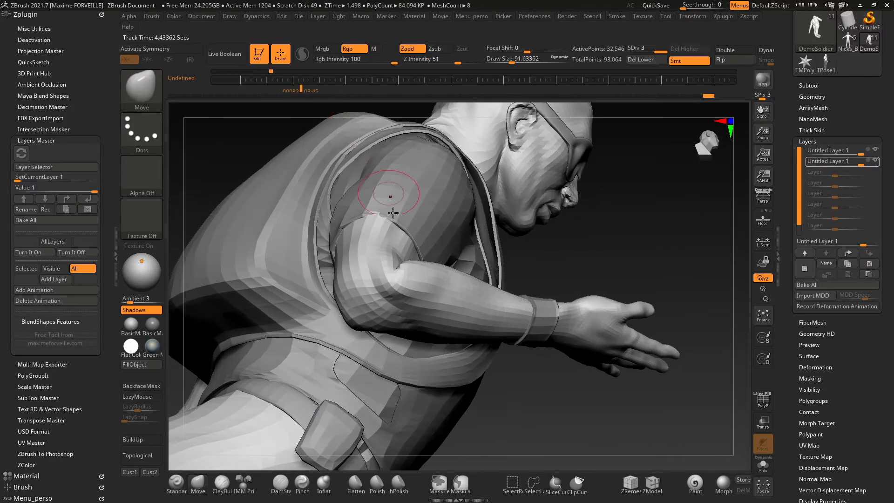
pyautogui.moveTo(392, 212); pyautogui.dragTo(621, 149, button='right')
pyautogui.moveTo(512, 151); pyautogui.dragTo(385, 150, button='right')
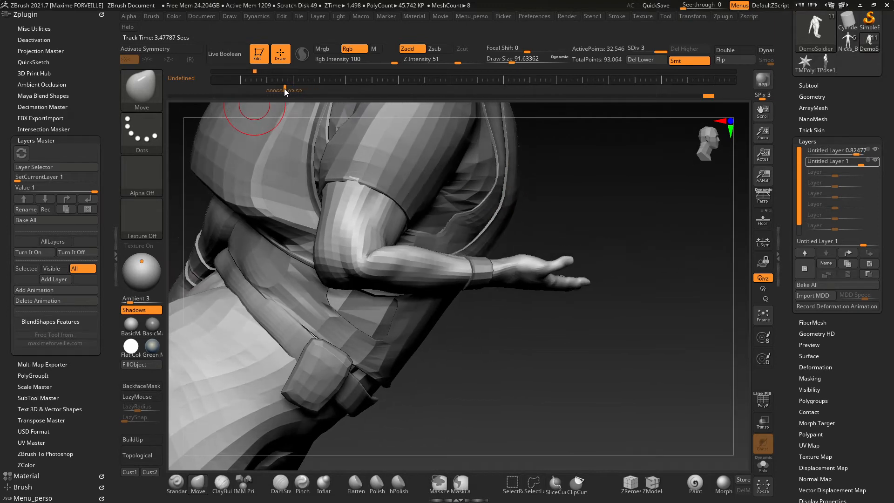
pyautogui.keyDown('ctrl'); pyautogui.moveTo(353, 258); pyautogui.dragTo(419, 256, button='right'); pyautogui.keyUp('ctrl')
pyautogui.moveTo(421, 254); pyautogui.dragTo(420, 254)
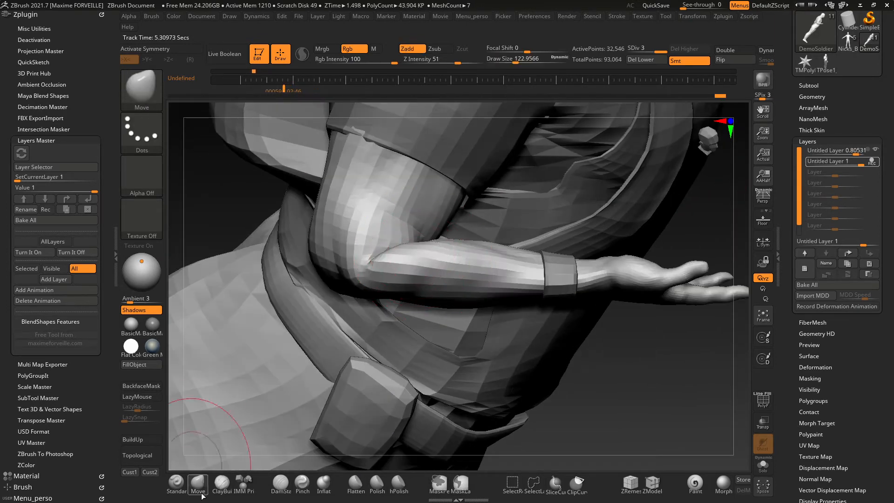
# Step: Enable Topological for the Move brush and work on the elbow at subdivision level 1 before returning to level 3
pyautogui.click(150, 460)
pyautogui.moveTo(405, 254)
pyautogui.keyDown('ctrl'); pyautogui.mouseDown(button='right')
pyautogui.moveTo(425, 249)
pyautogui.moveTo(421, 258)
pyautogui.moveTo(453, 242)
pyautogui.moveTo(452, 229)
pyautogui.moveTo(419, 219)
pyautogui.moveTo(375, 233)
pyautogui.moveTo(405, 238)
pyautogui.moveTo(388, 209)
pyautogui.moveTo(423, 292)
pyautogui.moveTo(430, 272)
pyautogui.moveTo(379, 275)
pyautogui.moveTo(399, 250)
pyautogui.moveTo(459, 238)
pyautogui.moveTo(353, 359)
pyautogui.moveTo(389, 269)
pyautogui.moveTo(300, 246)
pyautogui.mouseUp(button='right'); pyautogui.keyUp('ctrl')
pyautogui.hotkey('shift', 'd')
pyautogui.hotkey('shift', 'd')
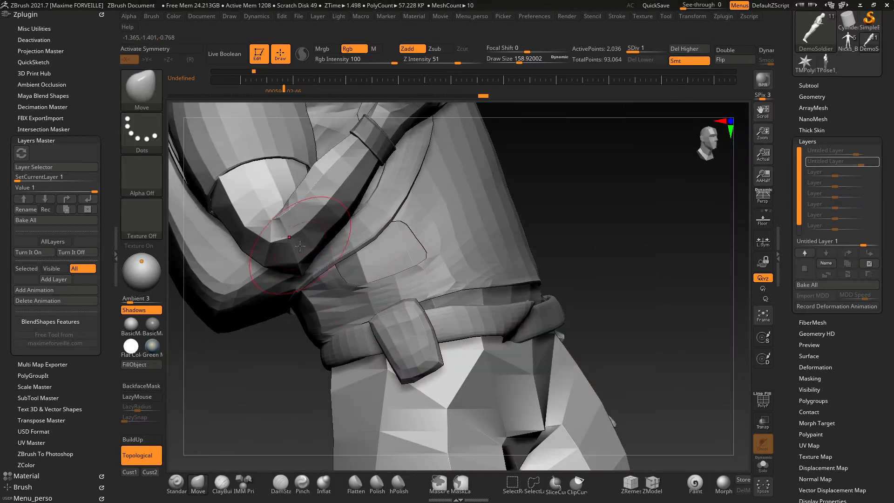
pyautogui.keyDown('ctrl'); pyautogui.moveTo(372, 227); pyautogui.dragTo(487, 184, button='right'); pyautogui.keyUp('ctrl')
pyautogui.press('d')
pyautogui.press('d')
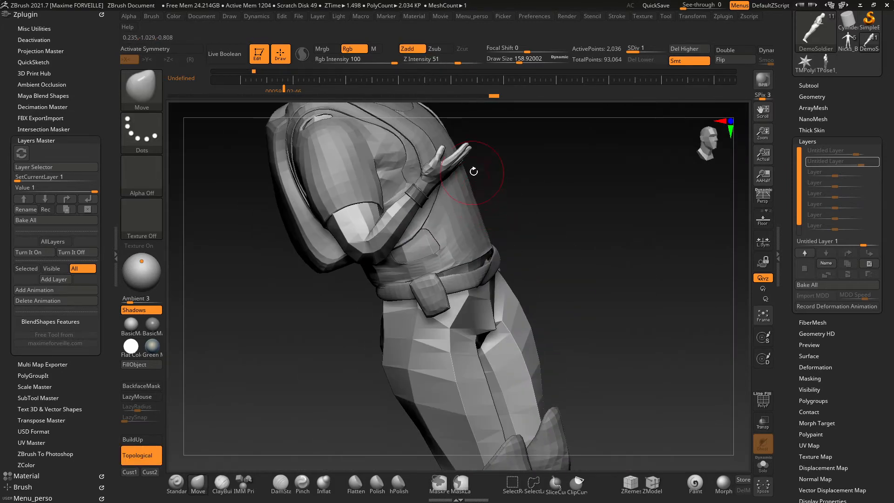
# Step: Stop recording the correction layer and scrub the timeline to about 3.24 seconds to preview the bent arm
pyautogui.click(46, 211)
pyautogui.moveTo(303, 219); pyautogui.dragTo(326, 192, button='right')
pyautogui.moveTo(287, 93); pyautogui.dragTo(300, 92)
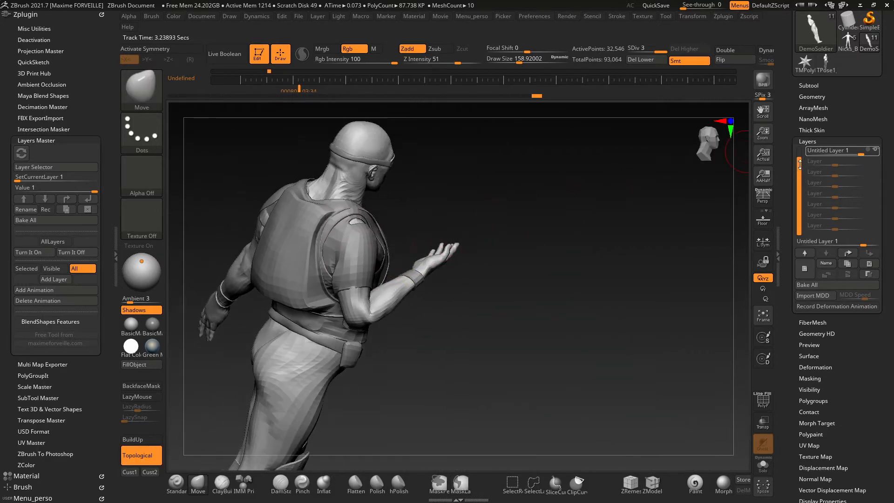
# Step: Toggle the second layer's visibility to compare the elbow with and without the correction, and examine the figure from several sides
pyautogui.click(873, 162)
pyautogui.keyDown('ctrl'); pyautogui.moveTo(421, 261); pyautogui.dragTo(410, 303, button='right'); pyautogui.keyUp('ctrl')
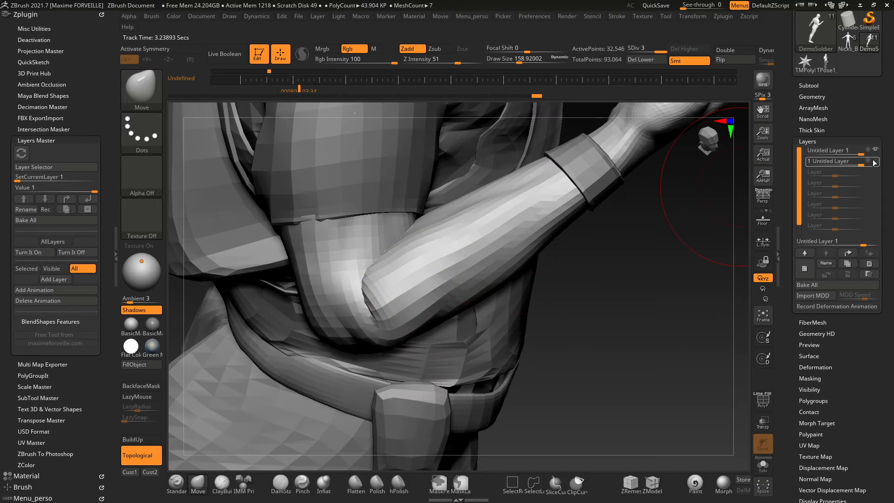
pyautogui.click(874, 162)
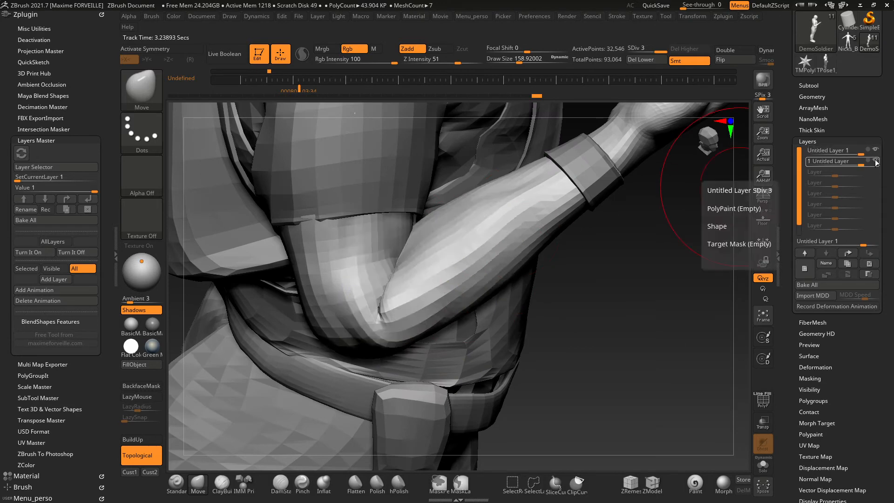
pyautogui.click(874, 162)
pyautogui.click(874, 162)
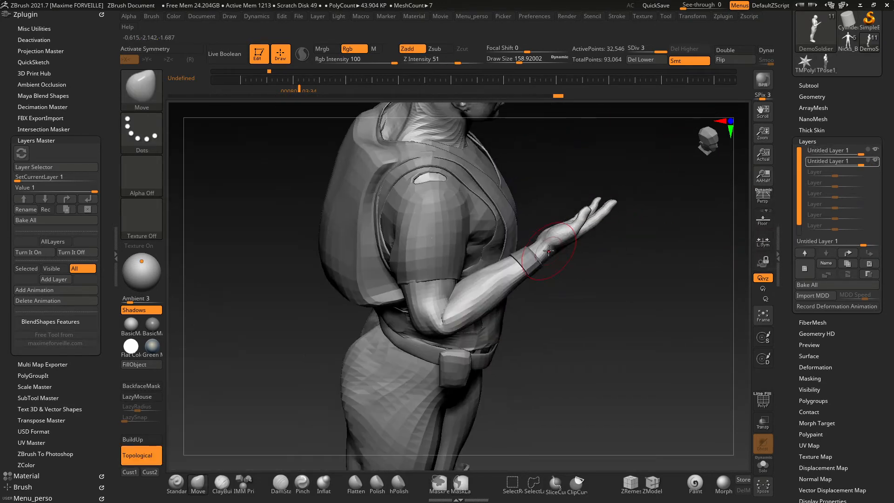
pyautogui.moveTo(638, 209); pyautogui.dragTo(449, 262)
pyautogui.moveTo(568, 187); pyautogui.dragTo(461, 243)
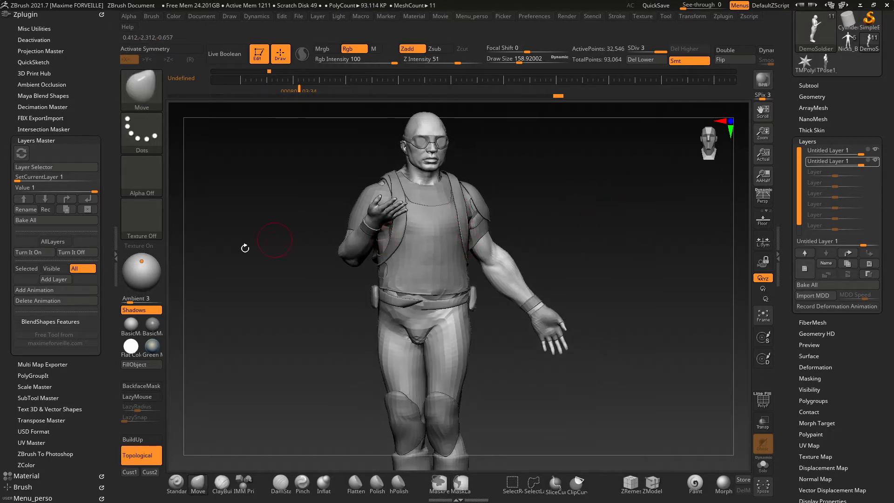
pyautogui.moveTo(244, 248); pyautogui.dragTo(314, 234)
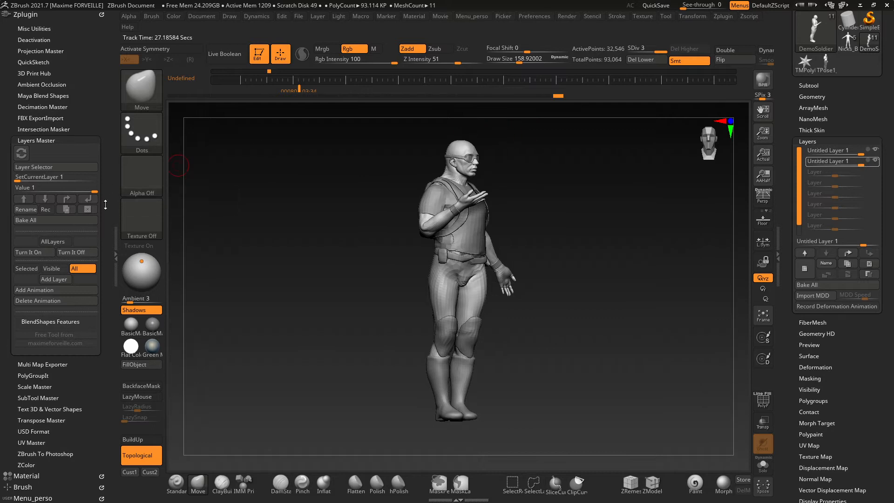
# Step: Delete the timeline animation from the current layer of all subtools and scrub the timeline to check the pose
pyautogui.scroll(-2, 7, 253)
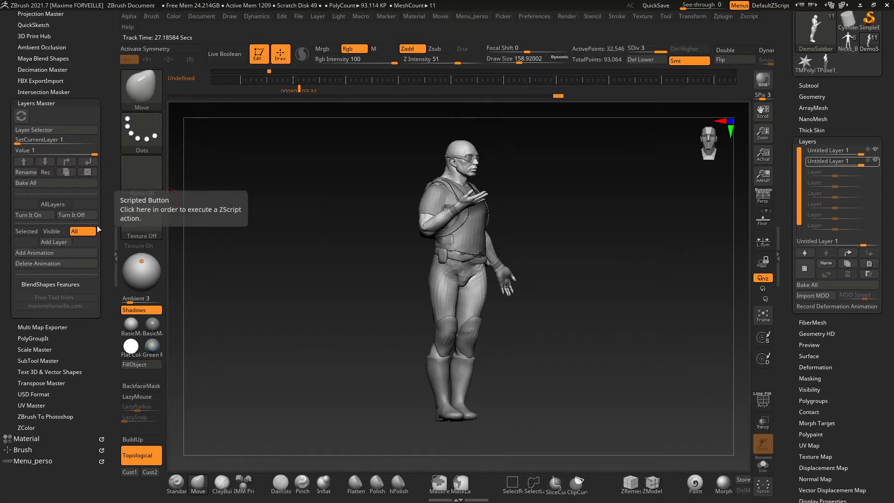
pyautogui.click(78, 263)
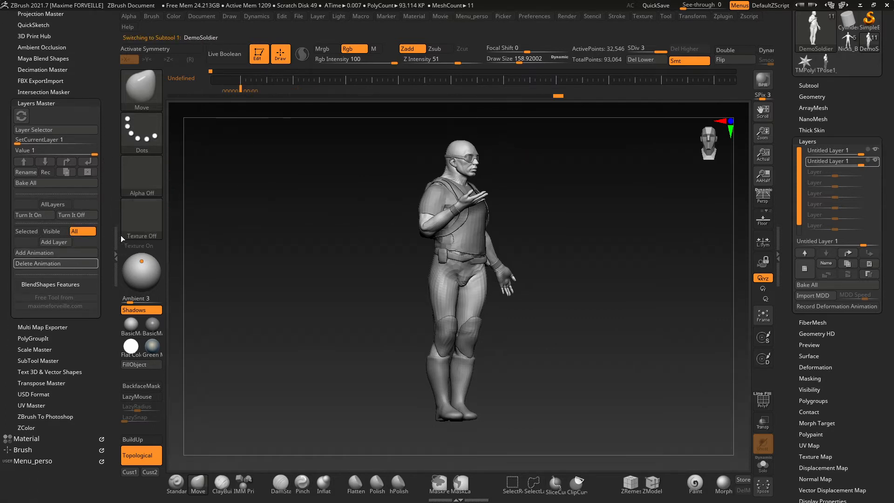
pyautogui.moveTo(244, 89); pyautogui.dragTo(216, 98)
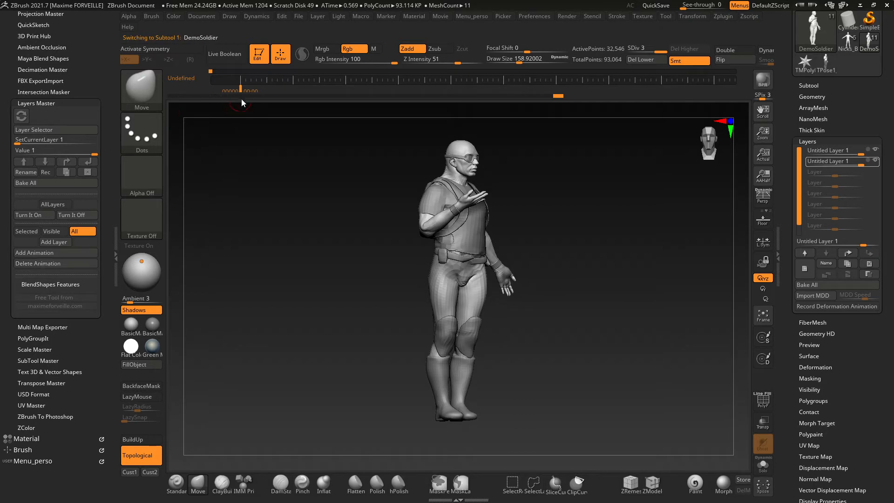
pyautogui.moveTo(241, 99); pyautogui.dragTo(216, 91)
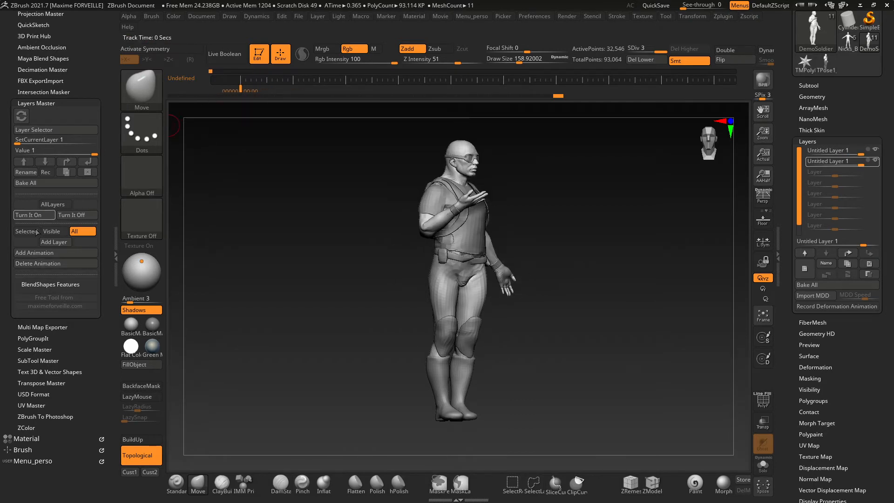
pyautogui.moveTo(376, 161); pyautogui.dragTo(397, 154)
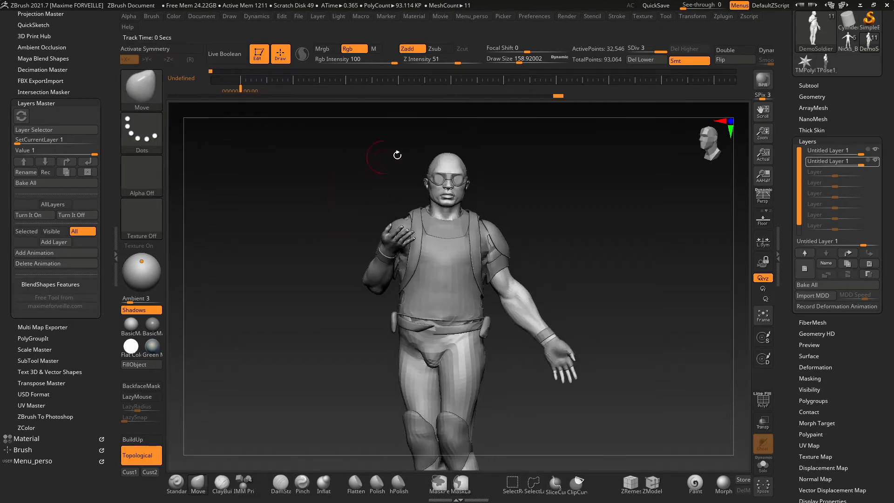
# Step: Enable AllLayers and delete the timeline animation of every layer on all subtools, checking it on the timeline
pyautogui.moveTo(842, 150)
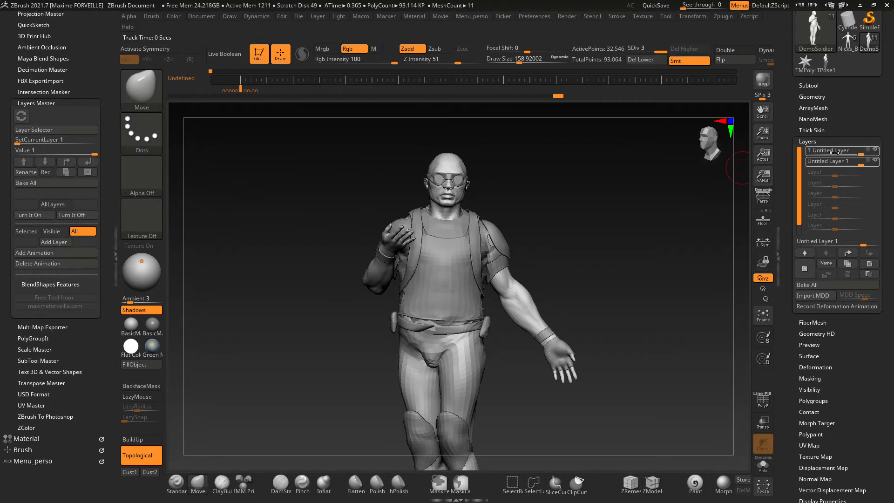
pyautogui.moveTo(831, 152)
pyautogui.mouseDown()
pyautogui.moveTo(843, 162)
pyautogui.moveTo(831, 161)
pyautogui.mouseUp()
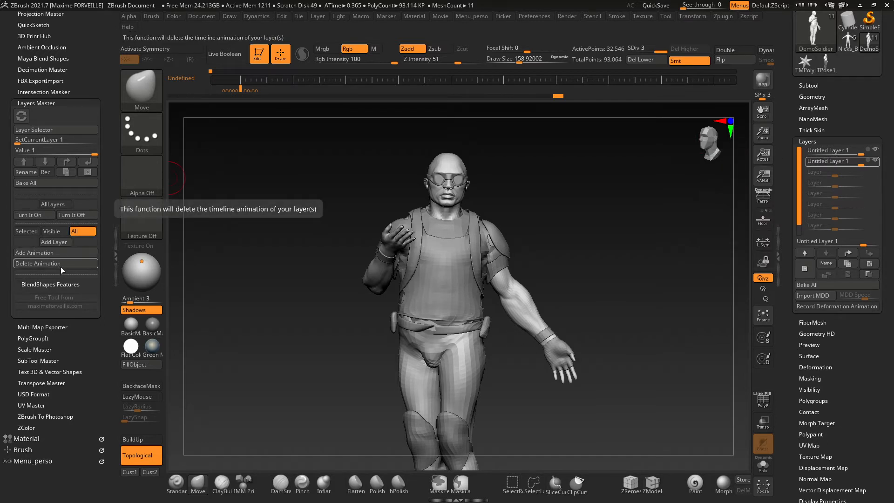
pyautogui.moveTo(833, 163)
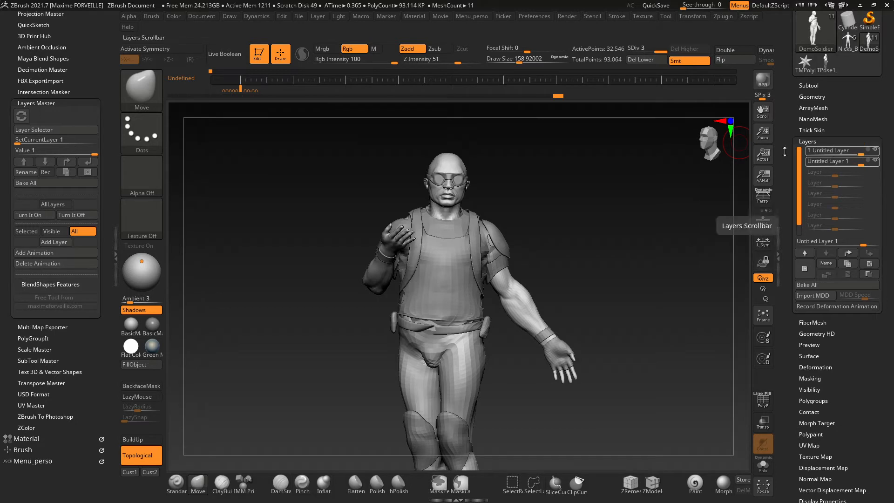
pyautogui.click(49, 205)
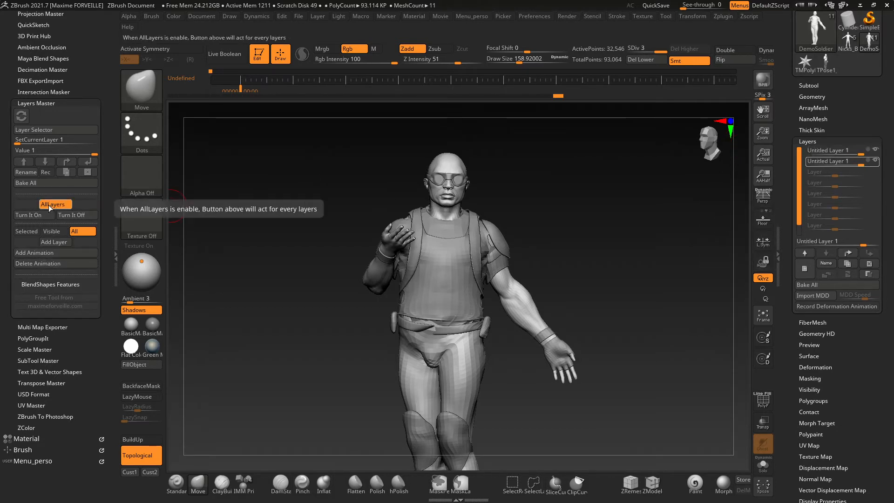
pyautogui.click(55, 263)
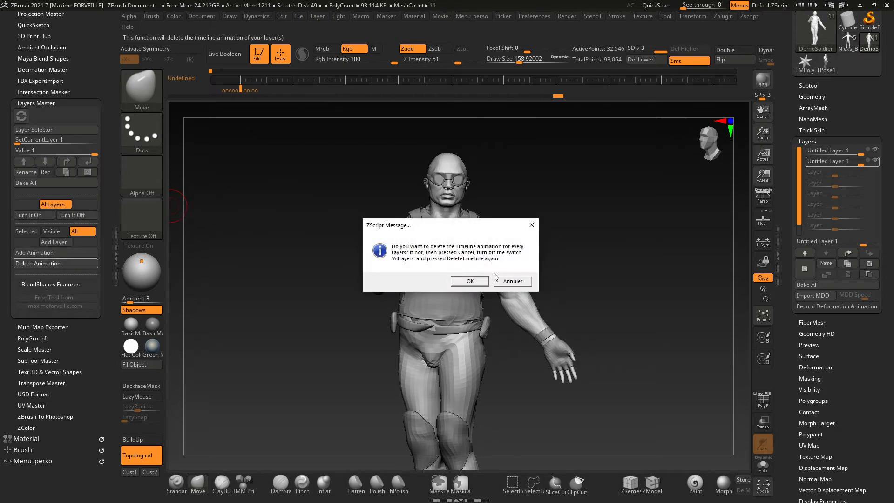
pyautogui.click(470, 281)
pyautogui.click(256, 91)
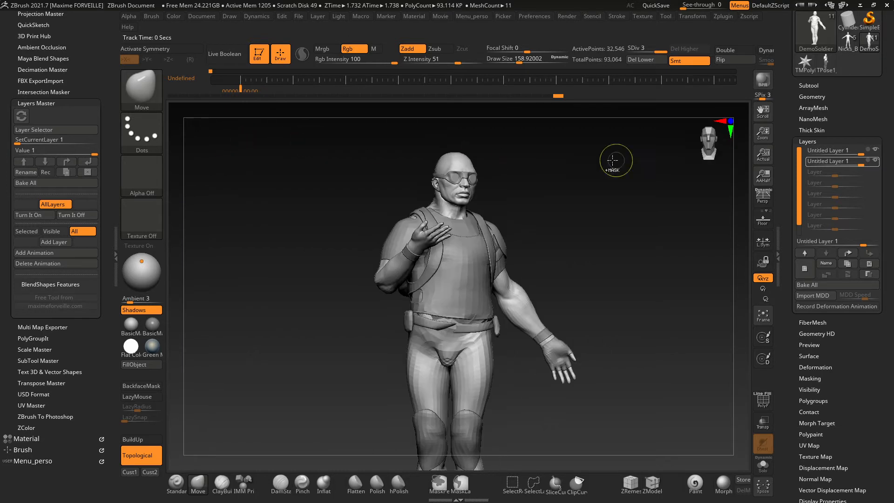
# Step: Switch to the Nicks_Blendshapes_01 tool and frame its head and shoulders
pyautogui.moveTo(846, 97); pyautogui.dragTo(842, 138)
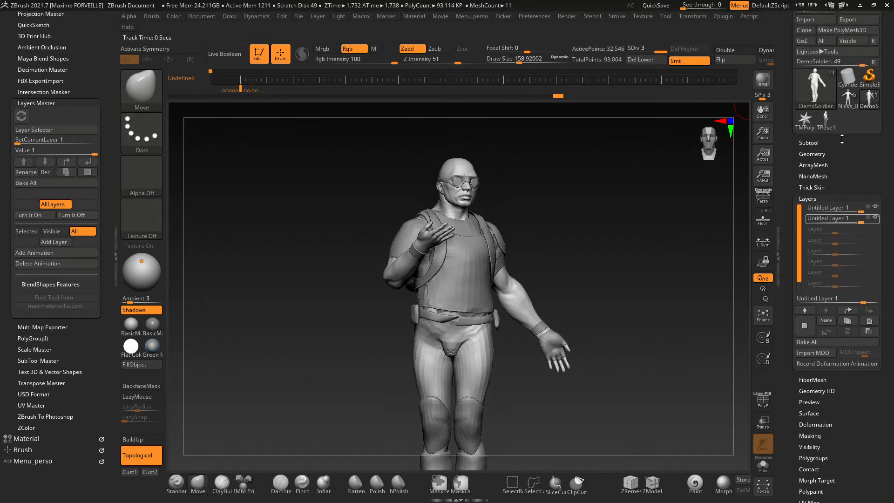
pyautogui.click(846, 107)
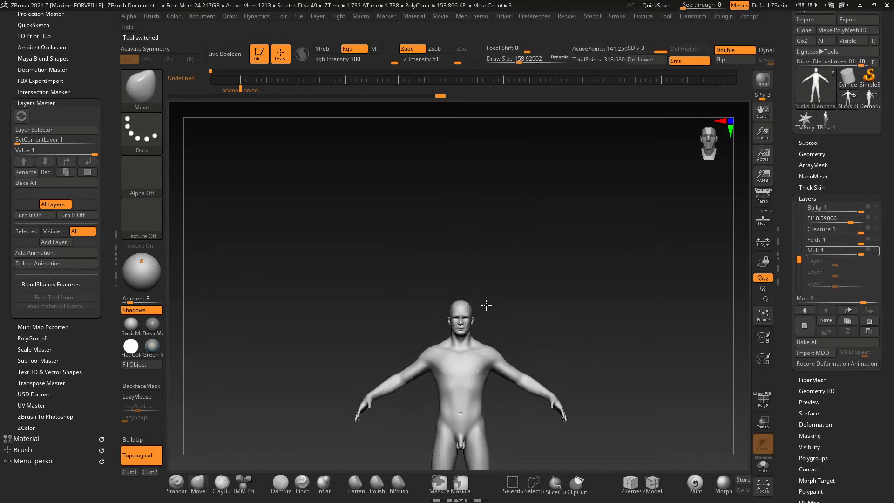
pyautogui.keyDown('ctrl'); pyautogui.moveTo(486, 305); pyautogui.dragTo(465, 292, button='right'); pyautogui.keyUp('ctrl')
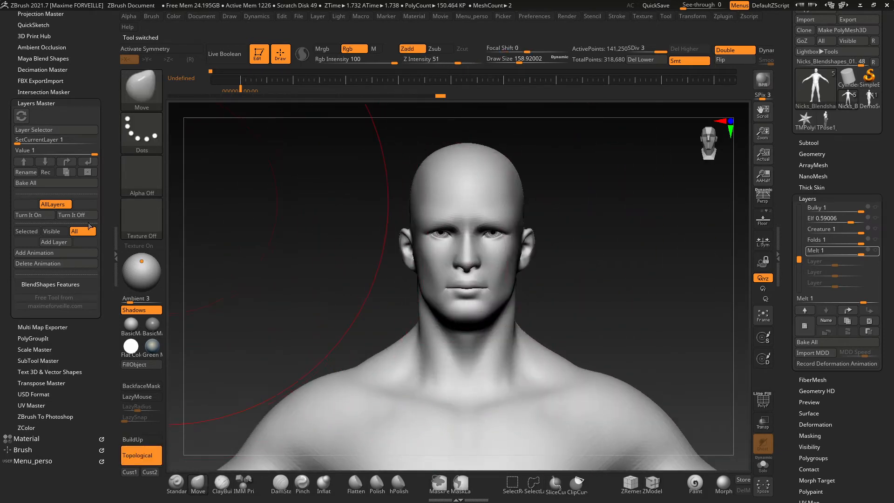
# Step: Add timeline animation to every layer of Nicks_Blendshapes_01 and scrub the timeline to preview the combined blendshapes
pyautogui.click(57, 253)
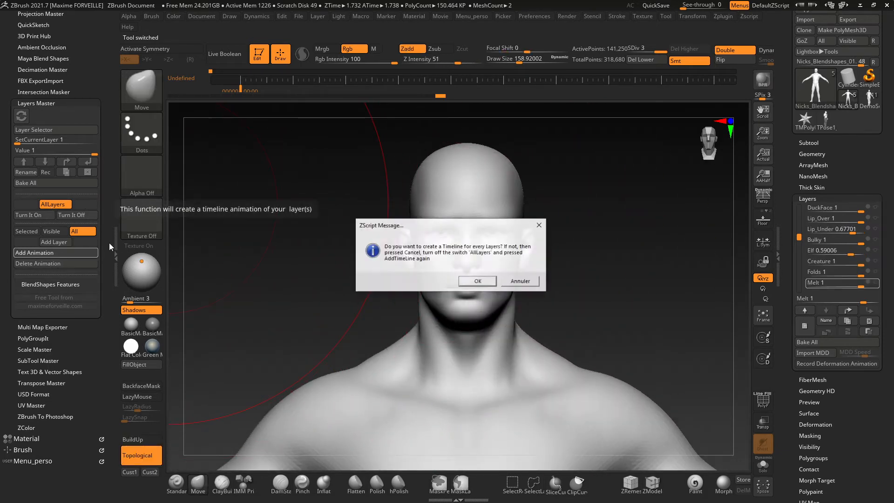
pyautogui.click(487, 282)
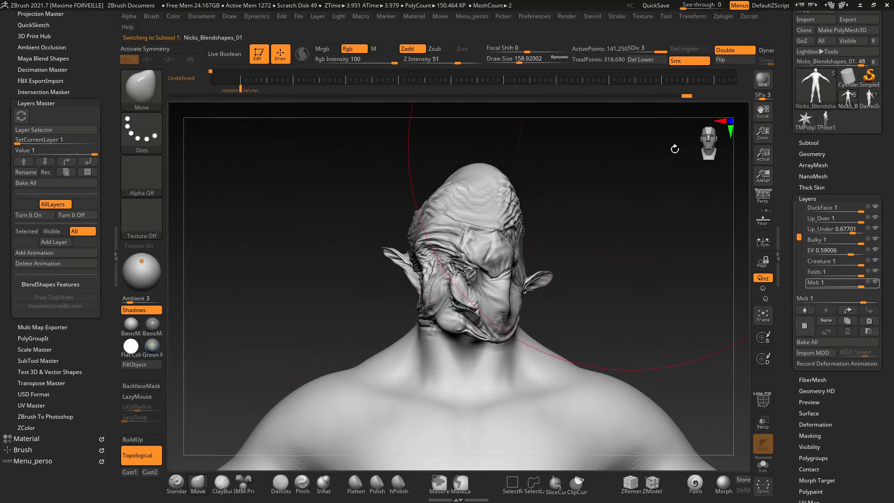
pyautogui.moveTo(241, 89); pyautogui.dragTo(288, 90)
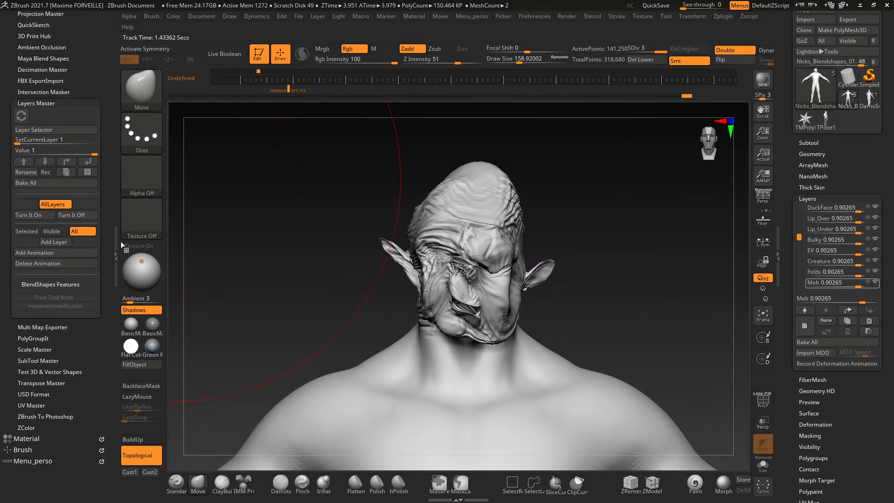
# Step: Limit the plugin's scope to the selected subtool and delete the timeline animation of all its layers
pyautogui.click(26, 231)
pyautogui.click(55, 264)
pyautogui.click(470, 281)
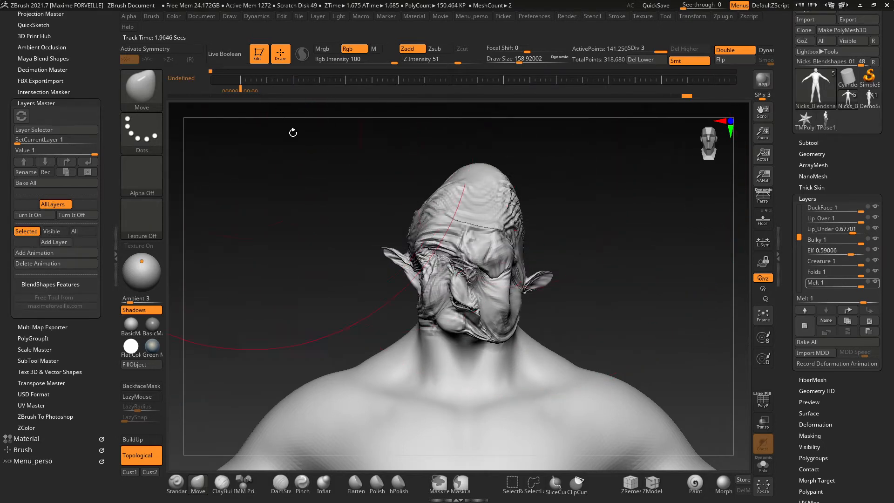
pyautogui.moveTo(397, 169); pyautogui.dragTo(335, 168)
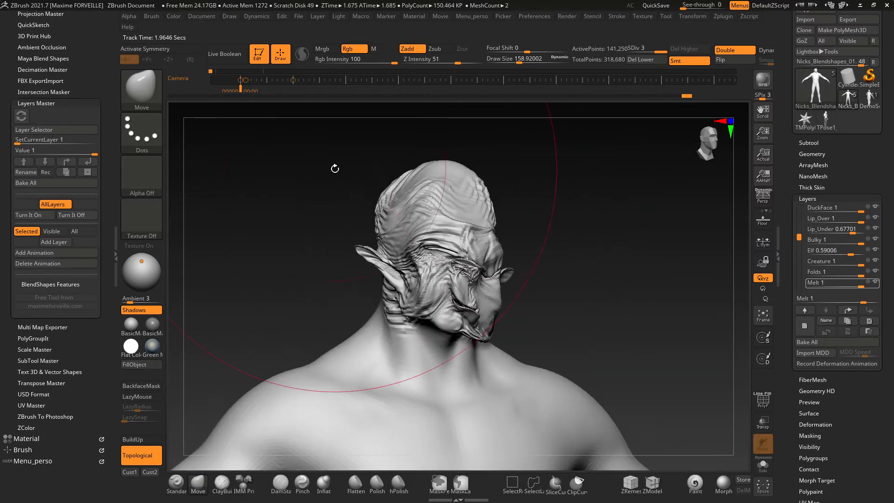
# Step: Turn off all layers of the selected subtool, view the neutral head from the front, and set the draw size to about 36
pyautogui.moveTo(798, 233)
pyautogui.mouseDown()
pyautogui.moveTo(797, 202)
pyautogui.moveTo(798, 232)
pyautogui.mouseUp()
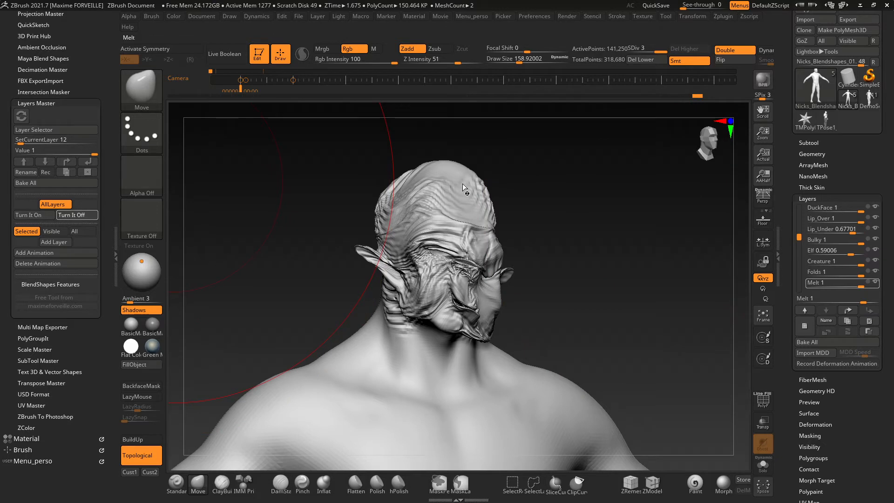
pyautogui.keyDown('shift'); pyautogui.moveTo(545, 177); pyautogui.dragTo(608, 202); pyautogui.keyUp('shift')
pyautogui.press('s')
pyautogui.moveTo(561, 234); pyautogui.dragTo(542, 234)
pyautogui.moveTo(543, 228)
pyautogui.keyDown('ctrl'); pyautogui.mouseDown(button='right')
pyautogui.moveTo(537, 208)
pyautogui.moveTo(594, 195)
pyautogui.moveTo(589, 201)
pyautogui.mouseUp(button='right'); pyautogui.keyUp('ctrl')
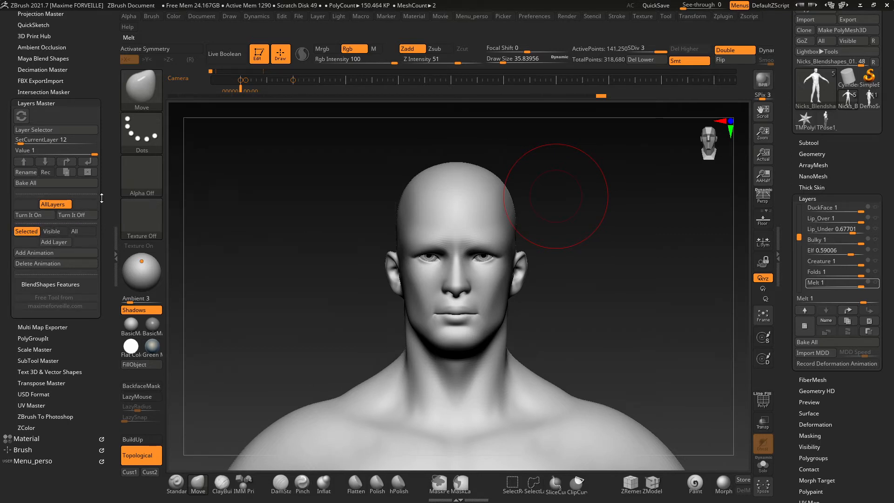
# Step: Expand the plugin's BlendShapes Features options and frame the neutral face up close
pyautogui.scroll(-4, 17, 200)
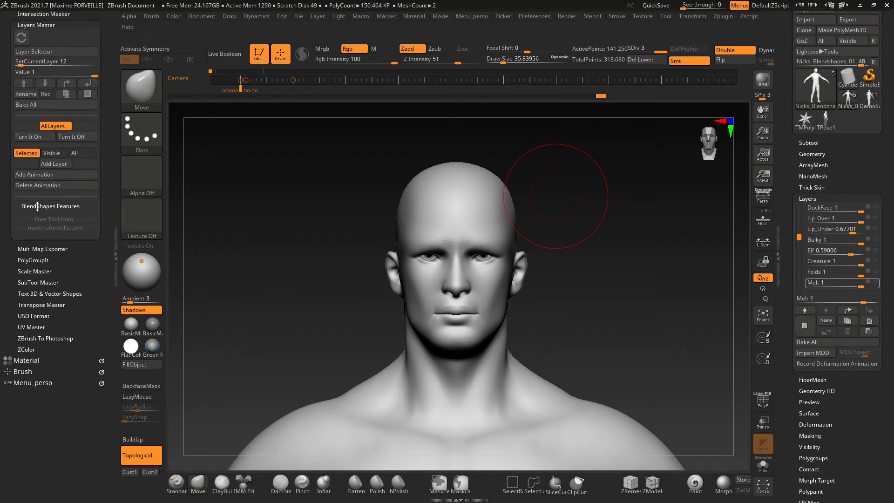
pyautogui.click(36, 205)
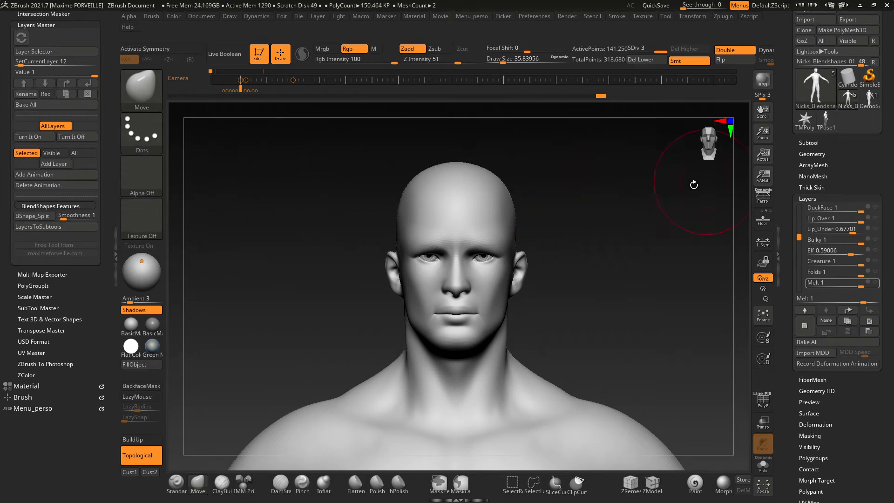
pyautogui.keyDown('ctrl'); pyautogui.moveTo(455, 171); pyautogui.dragTo(488, 151, button='right'); pyautogui.keyUp('ctrl')
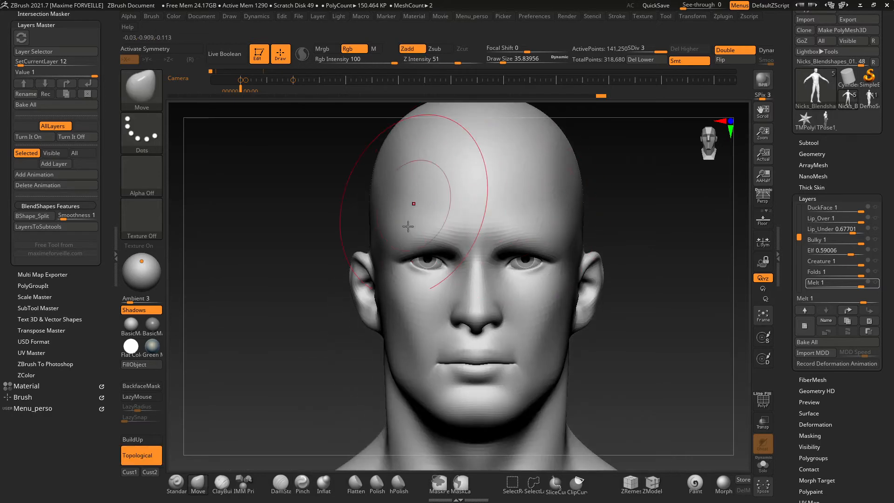
pyautogui.press('f')
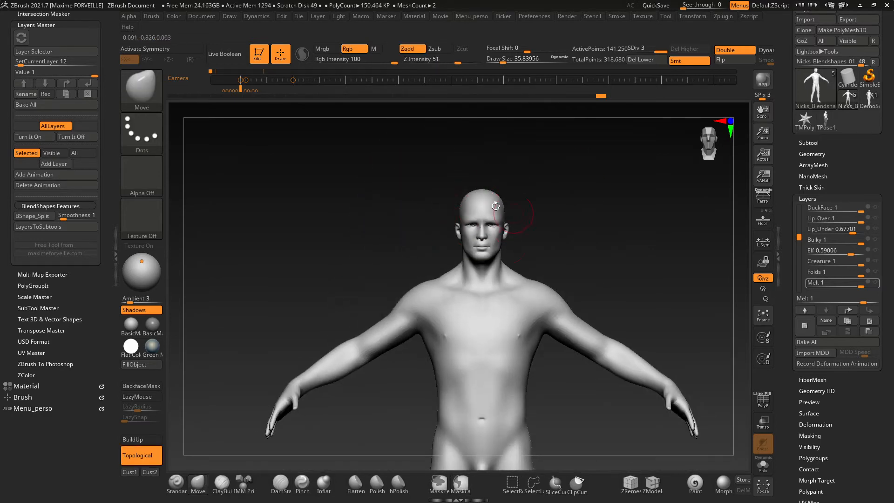
pyautogui.keyDown('ctrl'); pyautogui.moveTo(481, 219); pyautogui.dragTo(587, 208, button='right'); pyautogui.keyUp('ctrl')
pyautogui.keyDown('ctrl'); pyautogui.moveTo(518, 201); pyautogui.dragTo(597, 202, button='right'); pyautogui.keyUp('ctrl')
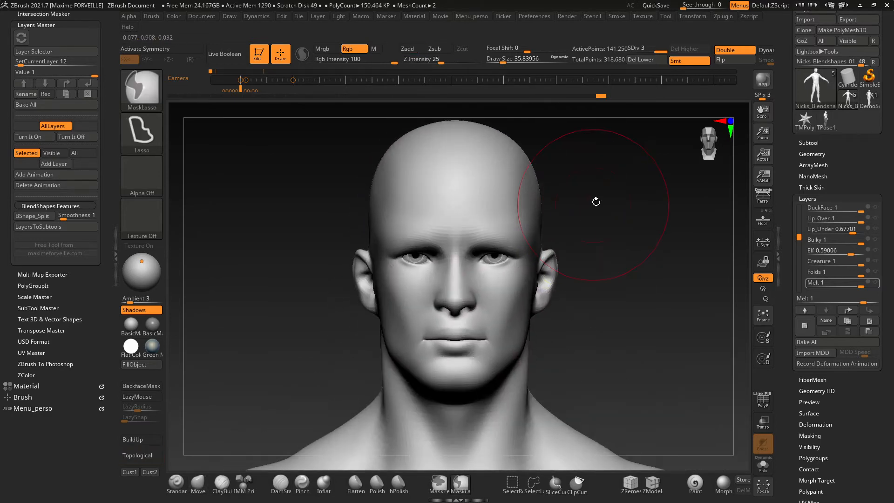
pyautogui.keyDown('alt'); pyautogui.moveTo(522, 185); pyautogui.dragTo(542, 192, button='right'); pyautogui.keyUp('alt')
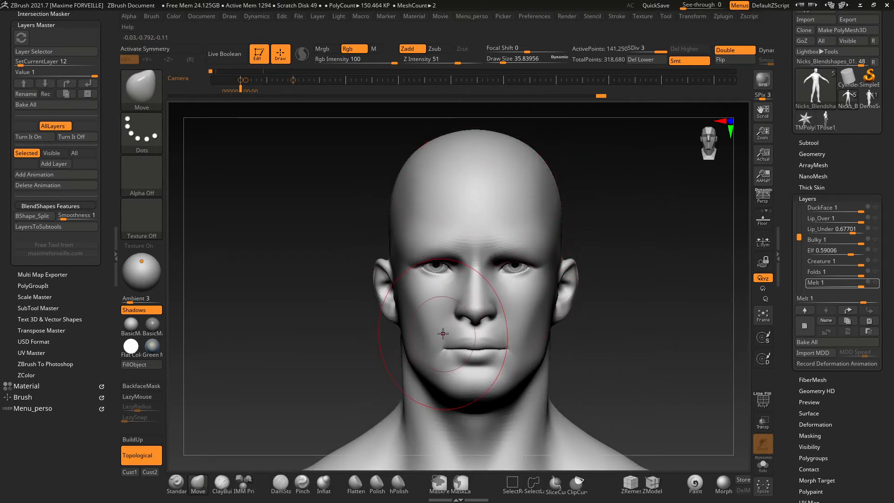
# Step: Activate X-axis symmetry for the head and frame the mouth area
pyautogui.press('x')
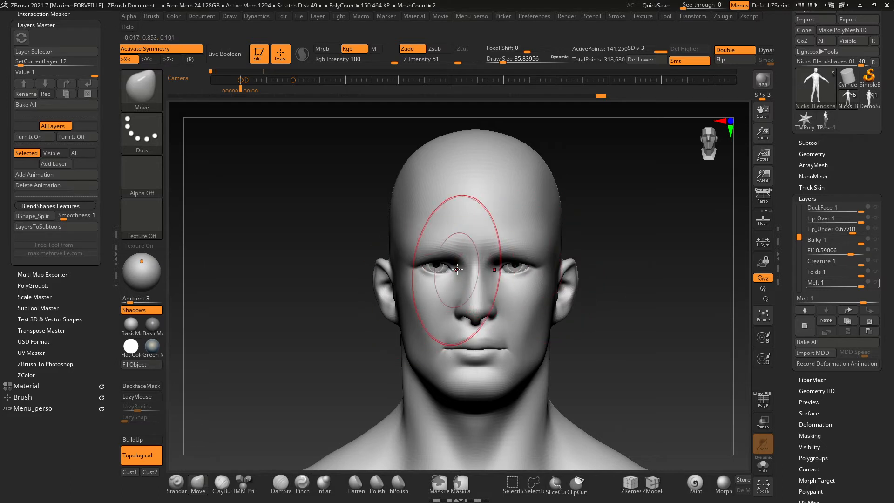
pyautogui.keyDown('alt'); pyautogui.moveTo(320, 219); pyautogui.dragTo(293, 201); pyautogui.keyUp('alt')
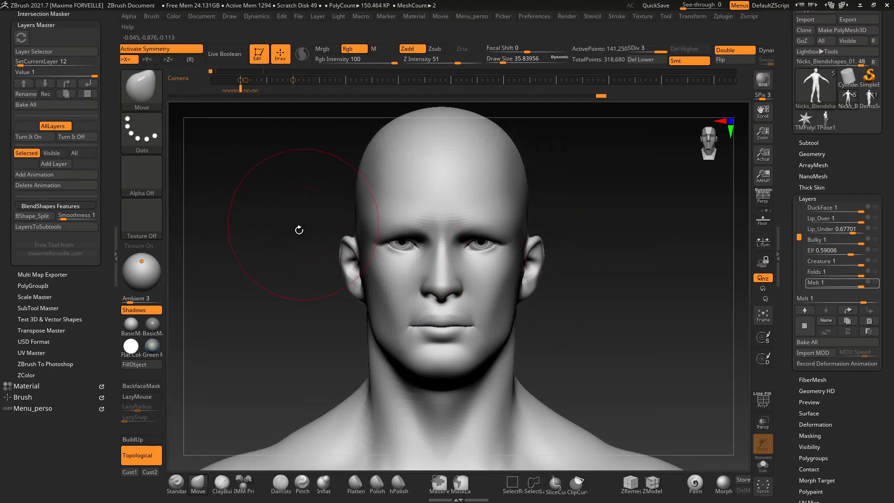
pyautogui.keyDown('alt'); pyautogui.moveTo(298, 231); pyautogui.dragTo(289, 215); pyautogui.keyUp('alt')
pyautogui.keyDown('ctrl'); pyautogui.moveTo(402, 289); pyautogui.dragTo(412, 327, button='right'); pyautogui.keyUp('ctrl')
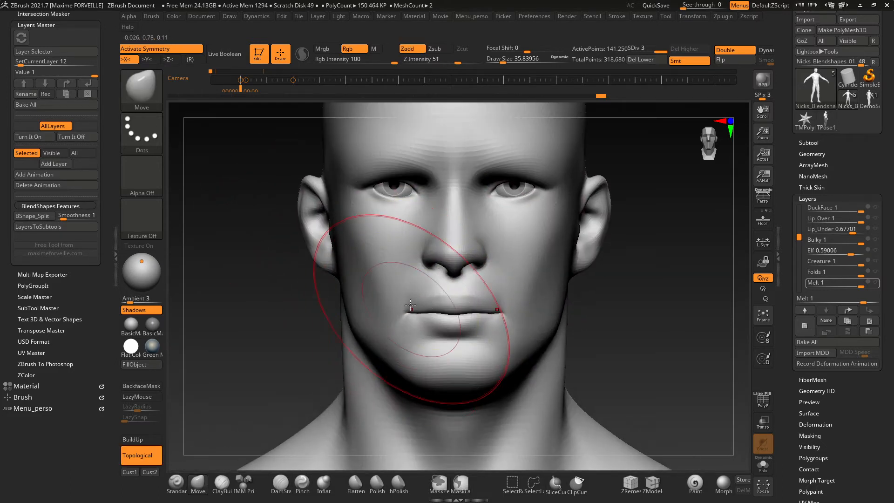
# Step: Select the Smile layer through the plugin's Layer Selector and set its intensity to 1
pyautogui.moveTo(798, 234); pyautogui.dragTo(799, 208)
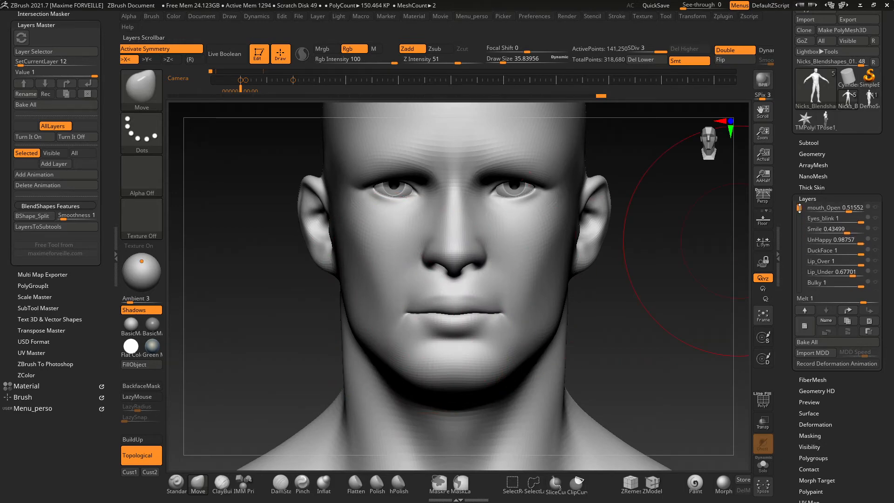
pyautogui.click(55, 51)
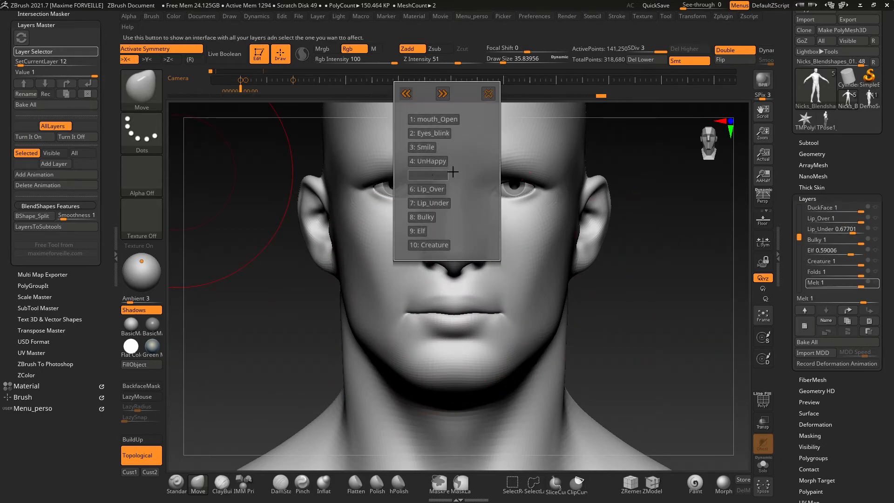
pyautogui.click(421, 148)
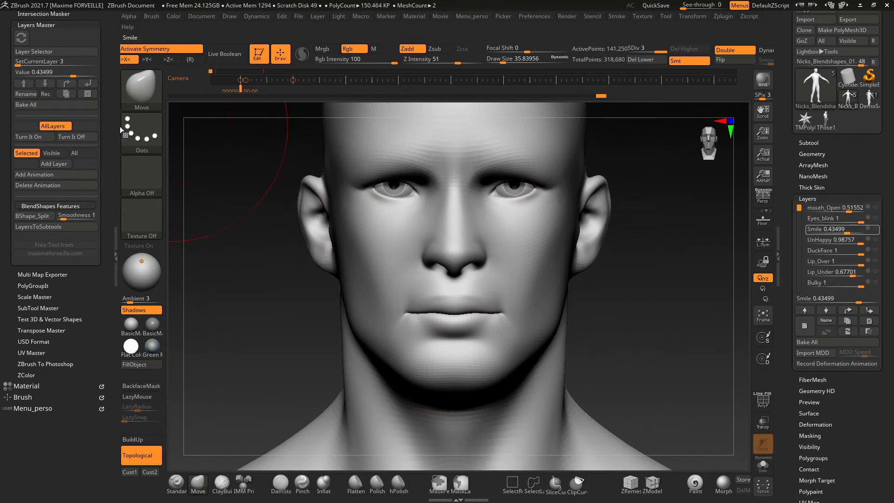
pyautogui.click(93, 74)
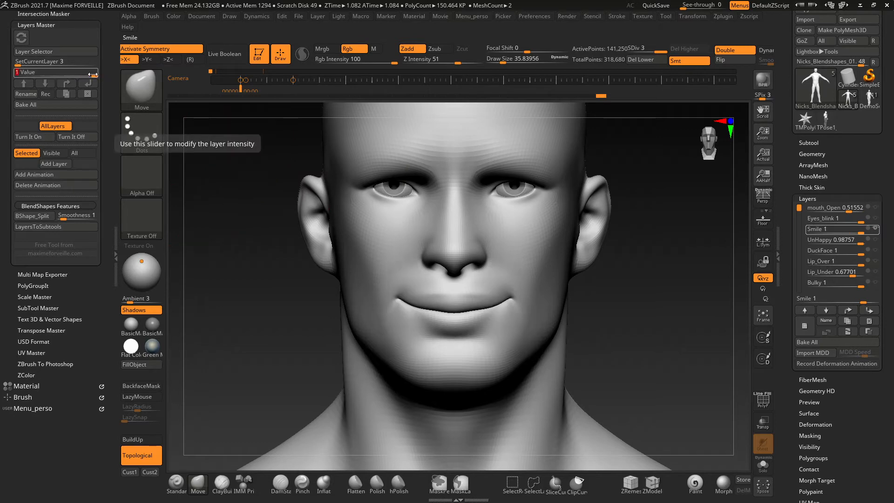
# Step: Try the Move brush beside the smiling mouth and reduce the draw size to about 5
pyautogui.click(388, 306)
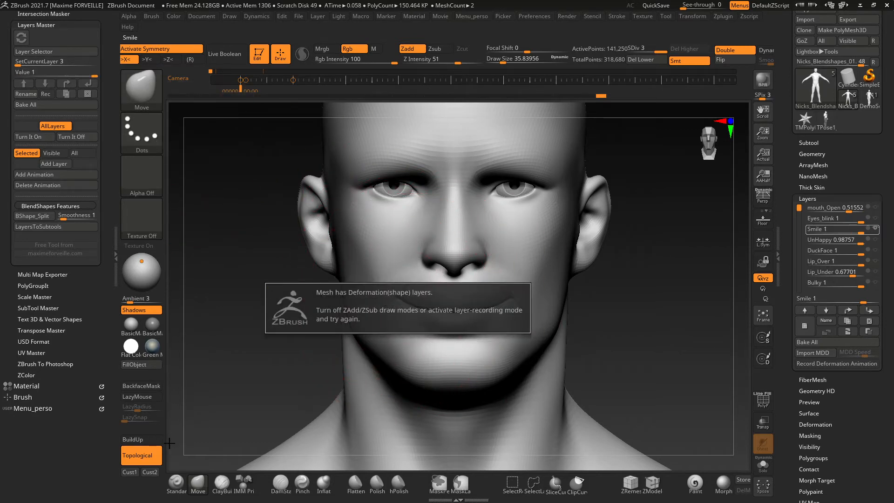
pyautogui.click(270, 287)
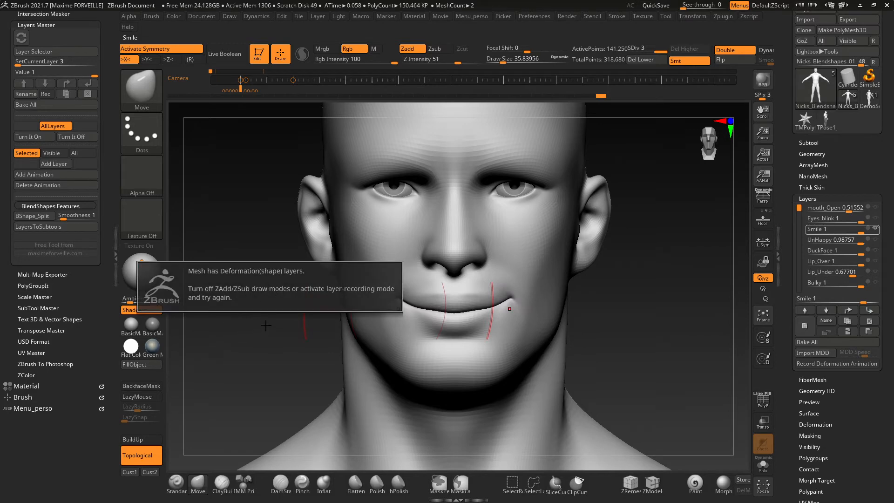
pyautogui.press('s')
pyautogui.moveTo(261, 333); pyautogui.dragTo(252, 331)
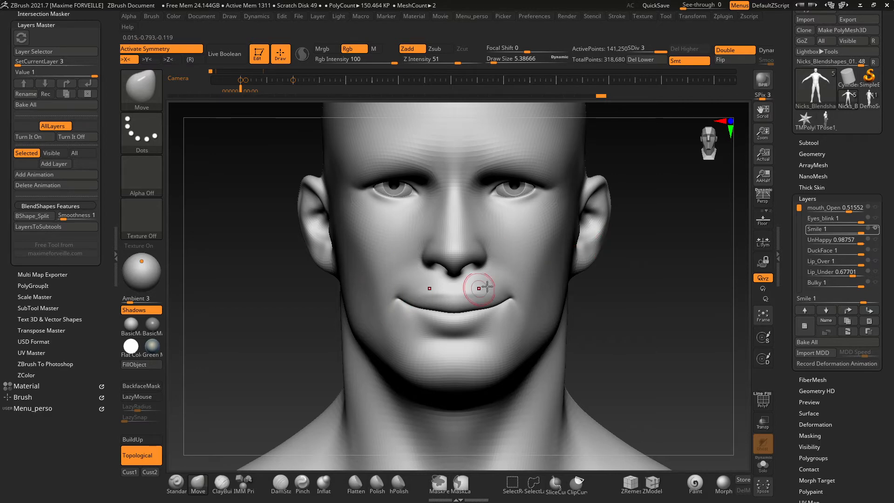
# Step: Toggle the Smile layer off and back on to compare the smile with the neutral face
pyautogui.moveTo(487, 246)
pyautogui.keyDown('ctrl'); pyautogui.mouseDown(button='right')
pyautogui.moveTo(415, 262)
pyautogui.moveTo(433, 257)
pyautogui.mouseUp(button='right'); pyautogui.keyUp('ctrl')
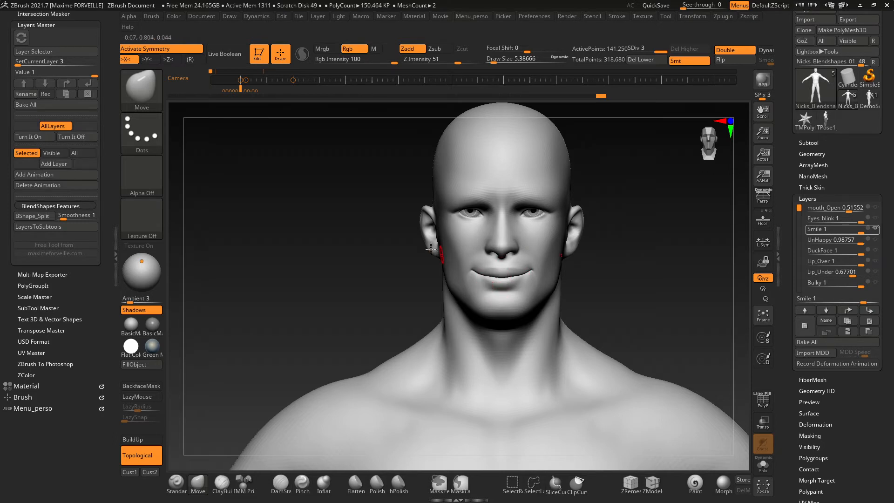
pyautogui.moveTo(421, 231)
pyautogui.keyDown('ctrl'); pyautogui.mouseDown(button='right')
pyautogui.moveTo(452, 250)
pyautogui.moveTo(425, 239)
pyautogui.mouseUp(button='right'); pyautogui.keyUp('ctrl')
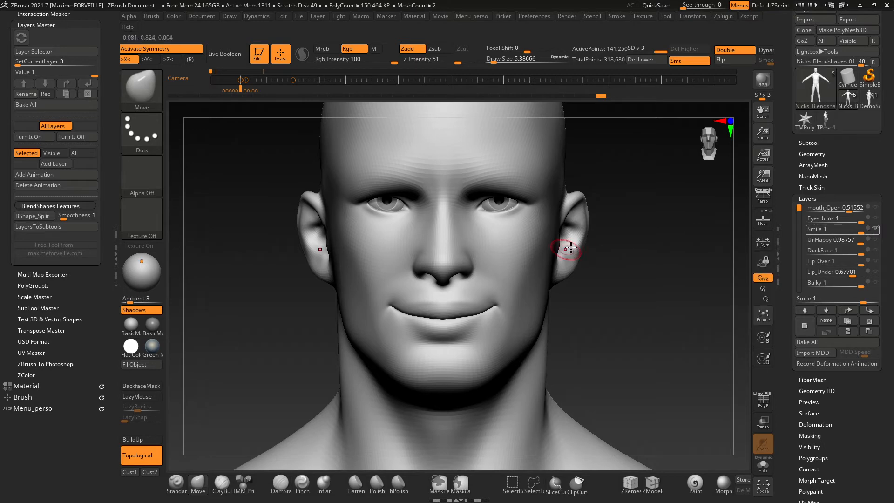
pyautogui.keyDown('ctrl'); pyautogui.moveTo(421, 244); pyautogui.dragTo(358, 211, button='right'); pyautogui.keyUp('ctrl')
pyautogui.click(875, 229)
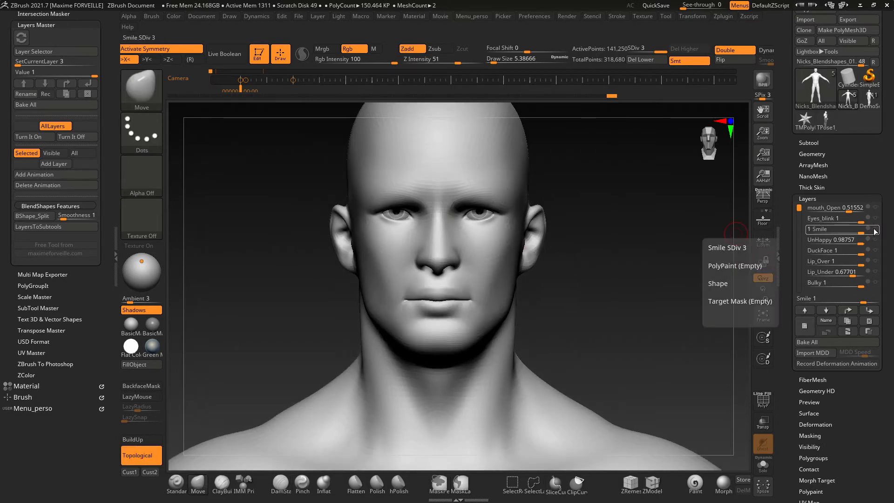
pyautogui.click(873, 229)
pyautogui.keyDown('ctrl'); pyautogui.moveTo(308, 202); pyautogui.dragTo(366, 225, button='right'); pyautogui.keyUp('ctrl')
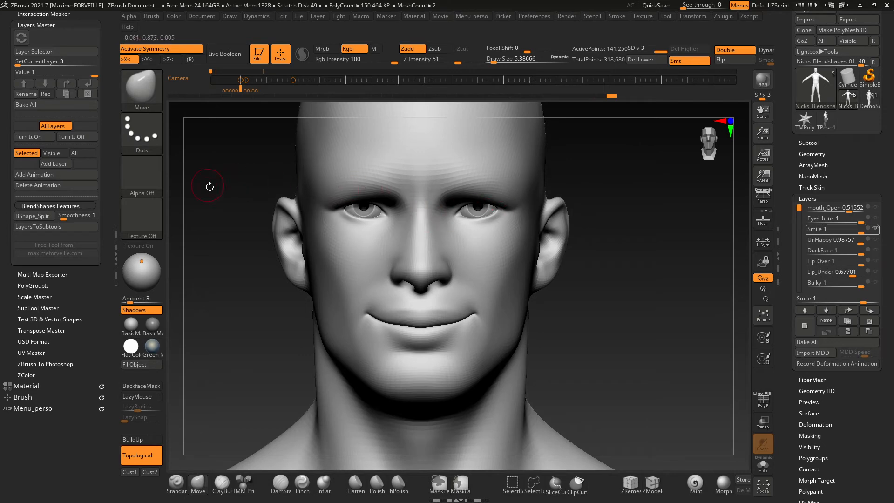
# Step: Turn off all layers and store the neutral face as a morph target
pyautogui.click(77, 137)
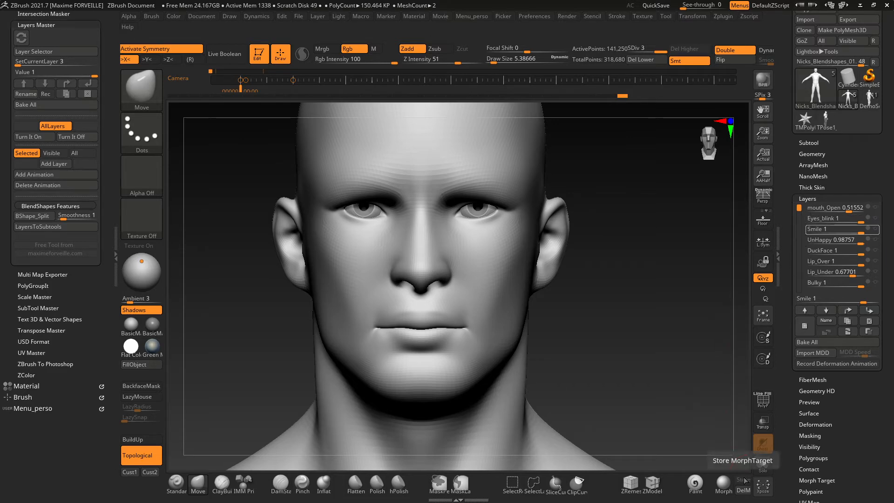
pyautogui.moveTo(377, 216); pyautogui.dragTo(524, 204, button='right')
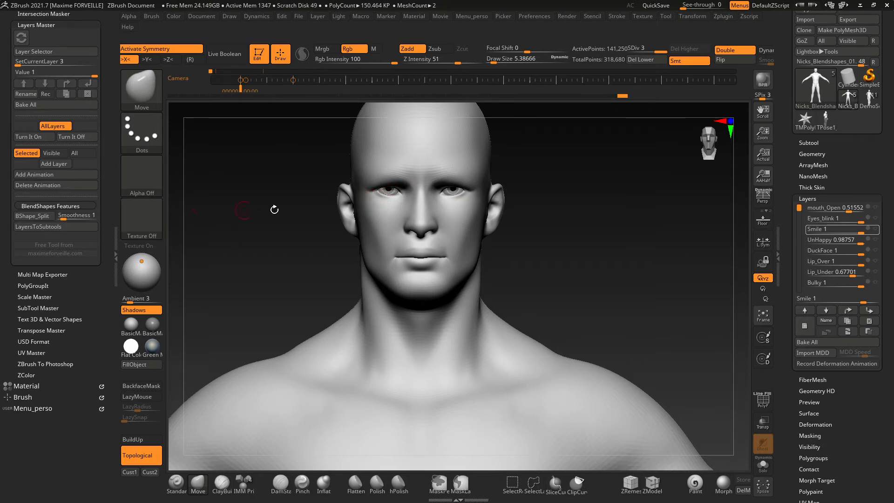
pyautogui.keyDown('ctrl'); pyautogui.moveTo(305, 191); pyautogui.dragTo(335, 238, button='right'); pyautogui.keyUp('ctrl')
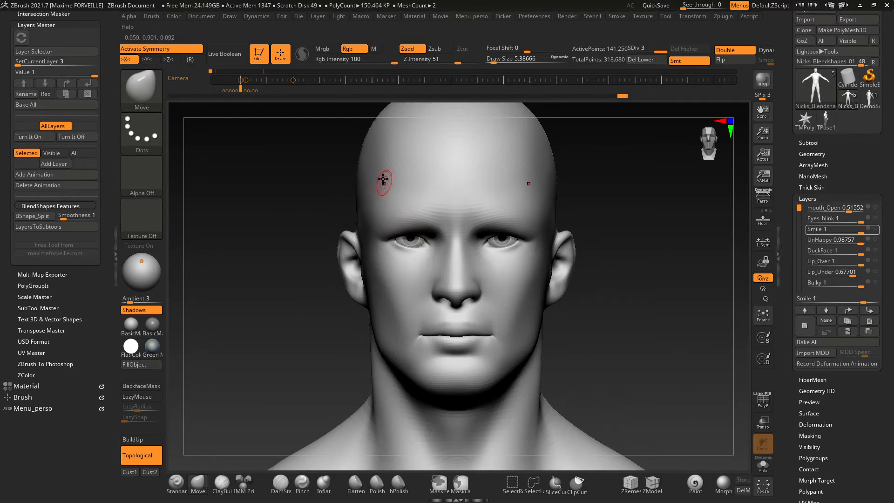
pyautogui.keyDown('ctrl'); pyautogui.moveTo(429, 191); pyautogui.dragTo(417, 211, button='right'); pyautogui.keyUp('ctrl')
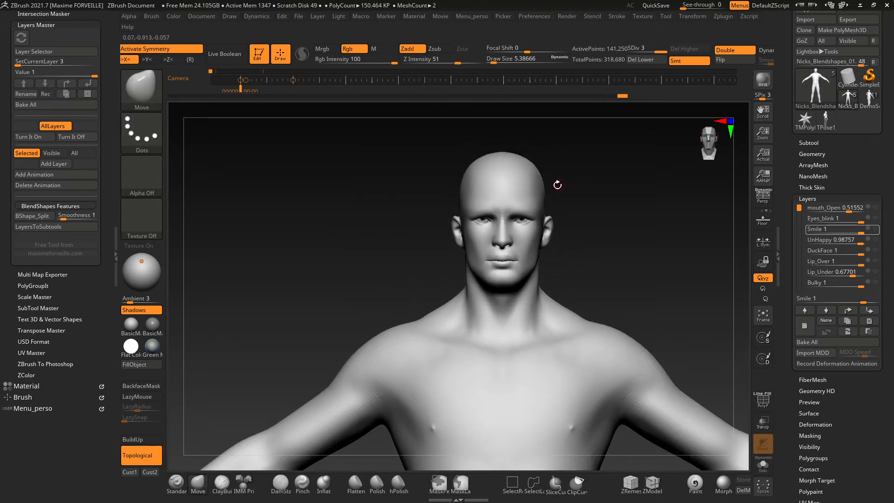
# Step: Try rotating the model away from its original orientation with the transform gizmo, and undo the rotation
pyautogui.moveTo(528, 194); pyautogui.dragTo(509, 205, button='right')
pyautogui.press('w')
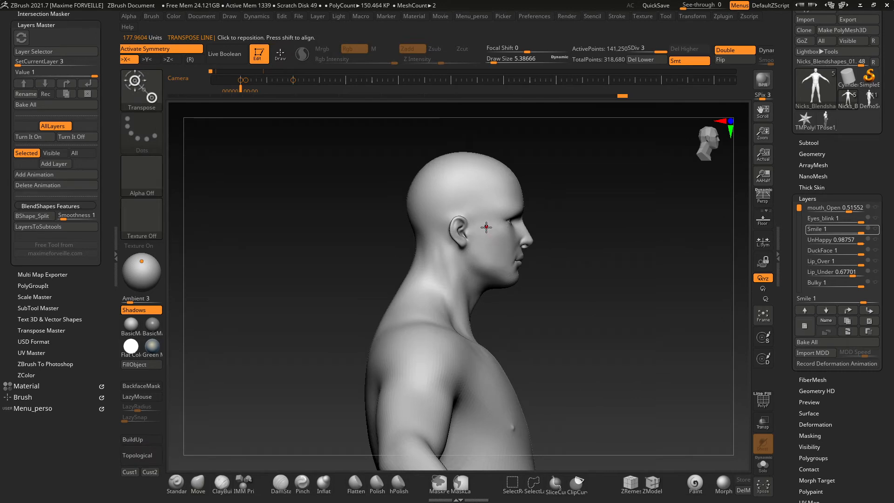
pyautogui.press('y')
pyautogui.click(482, 172)
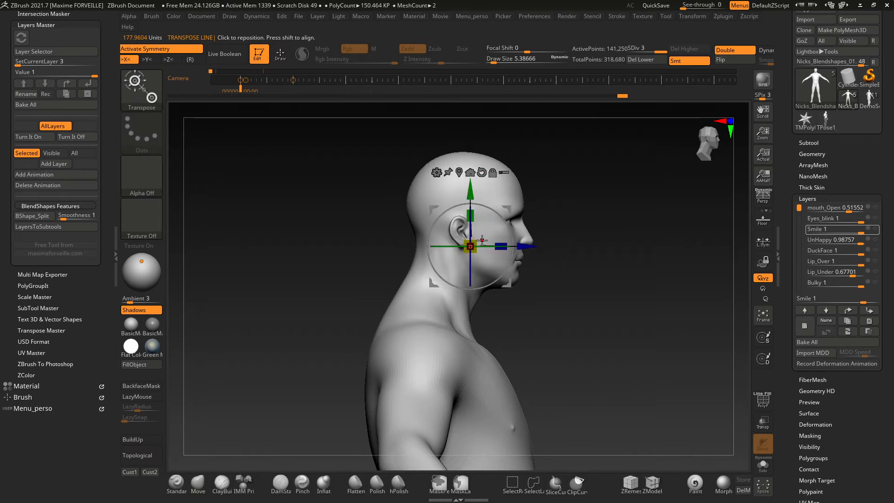
pyautogui.keyDown('shift'); pyautogui.moveTo(482, 242); pyautogui.dragTo(415, 244); pyautogui.keyUp('shift')
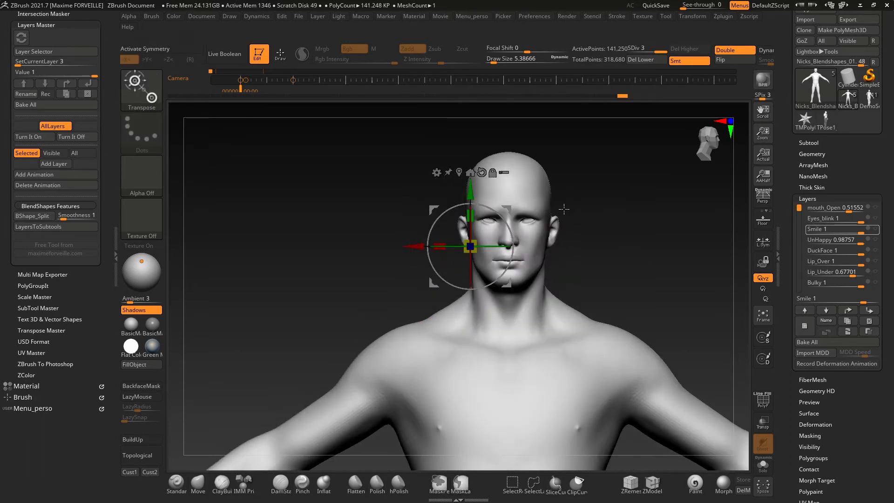
pyautogui.hotkey('ctrl', 'z')
pyautogui.moveTo(568, 184); pyautogui.dragTo(507, 184, button='right')
pyautogui.keyDown('ctrl'); pyautogui.moveTo(507, 184); pyautogui.dragTo(526, 159, button='right'); pyautogui.keyUp('ctrl')
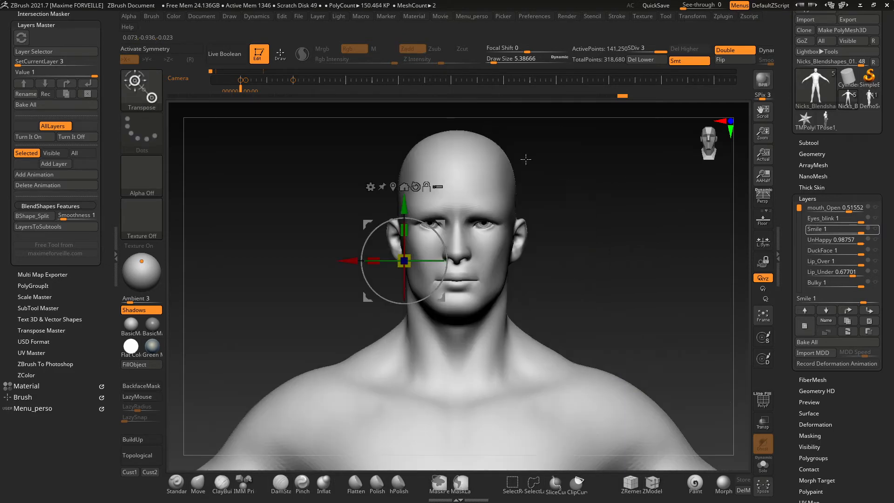
# Step: Reactivate X-axis symmetry in the Transform settings and return to Draw mode with the Move brush
pyautogui.click(728, 18)
pyautogui.click(691, 18)
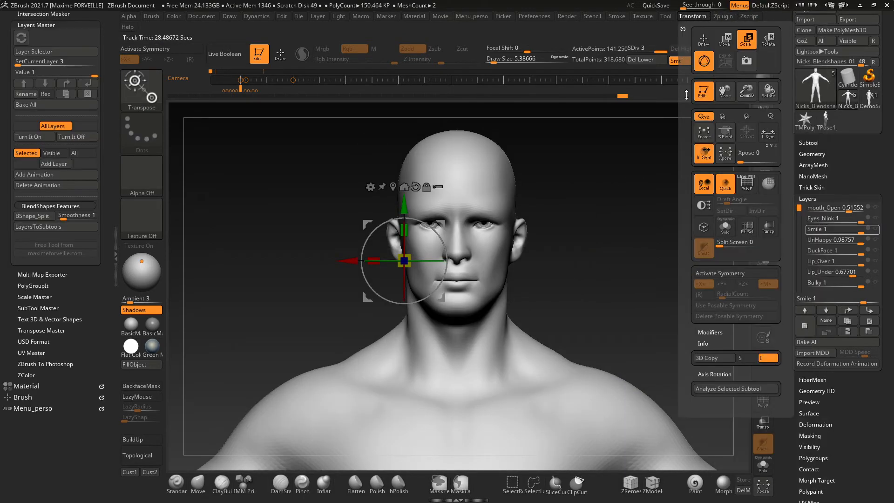
pyautogui.click(713, 273)
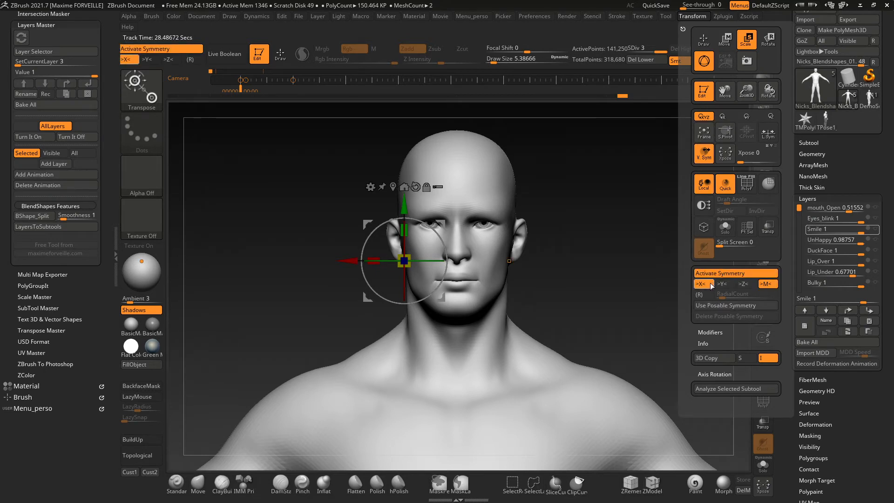
pyautogui.click(720, 275)
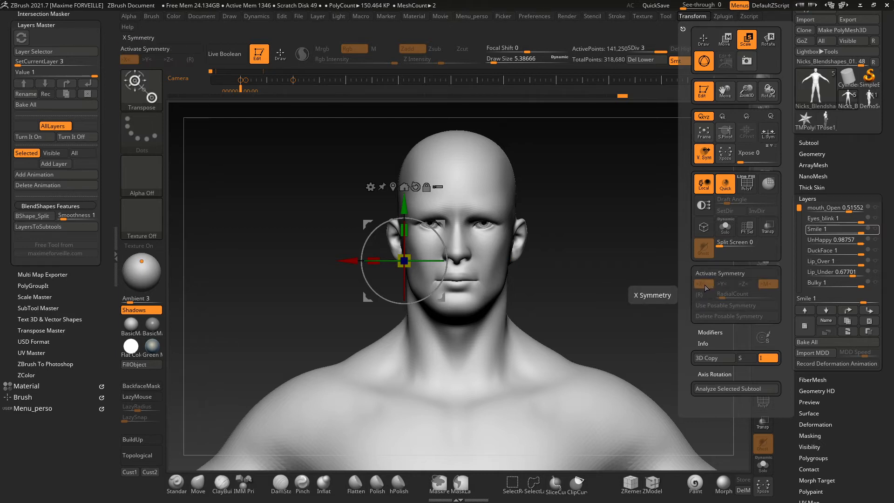
pyautogui.click(708, 274)
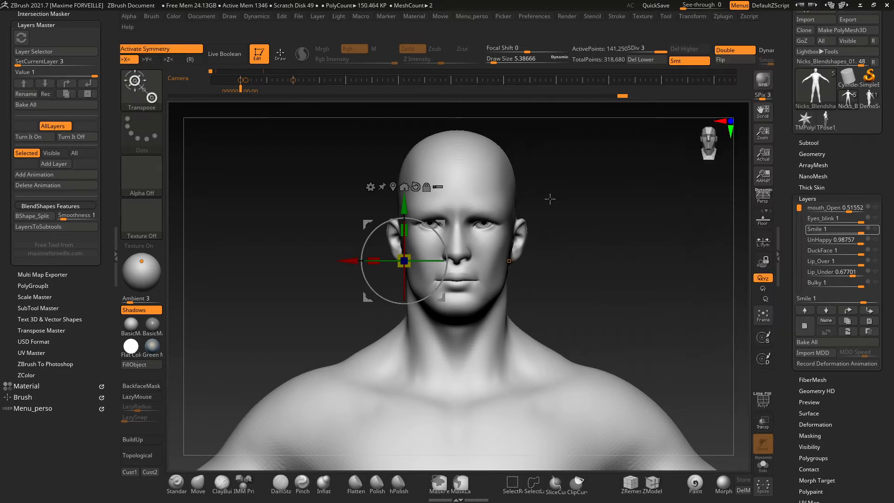
pyautogui.moveTo(550, 199)
pyautogui.mouseDown()
pyautogui.moveTo(577, 193)
pyautogui.moveTo(594, 203)
pyautogui.moveTo(588, 197)
pyautogui.mouseUp()
pyautogui.press('q')
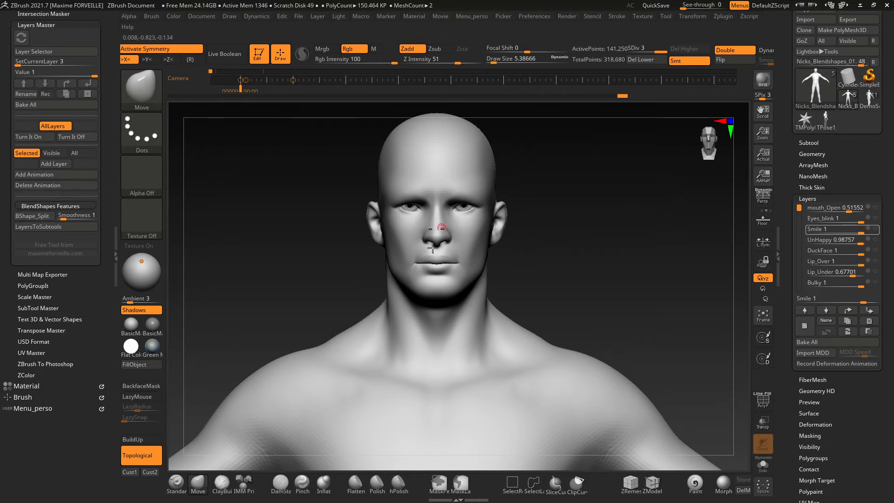
# Step: Turn off X-axis symmetry so the face can be edited on one side only
pyautogui.keyDown('ctrl'); pyautogui.moveTo(432, 247); pyautogui.dragTo(478, 226, button='right'); pyautogui.keyUp('ctrl')
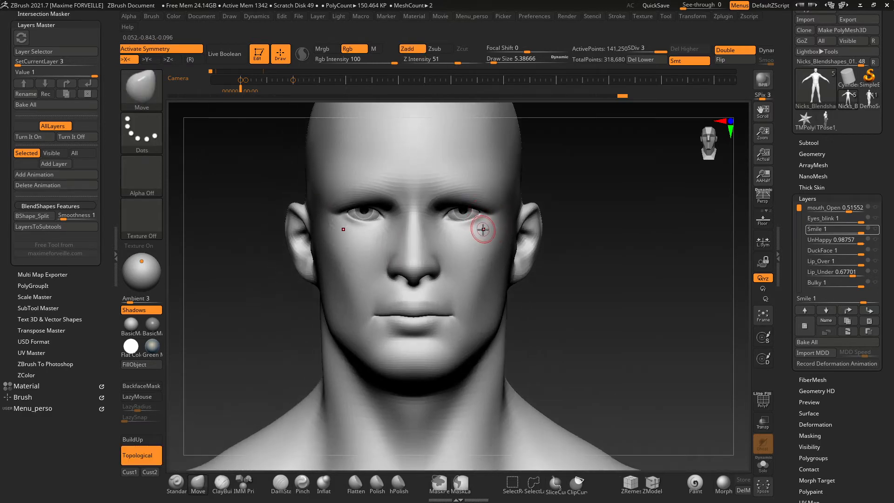
pyautogui.press('x')
pyautogui.moveTo(554, 208); pyautogui.dragTo(530, 209, button='right')
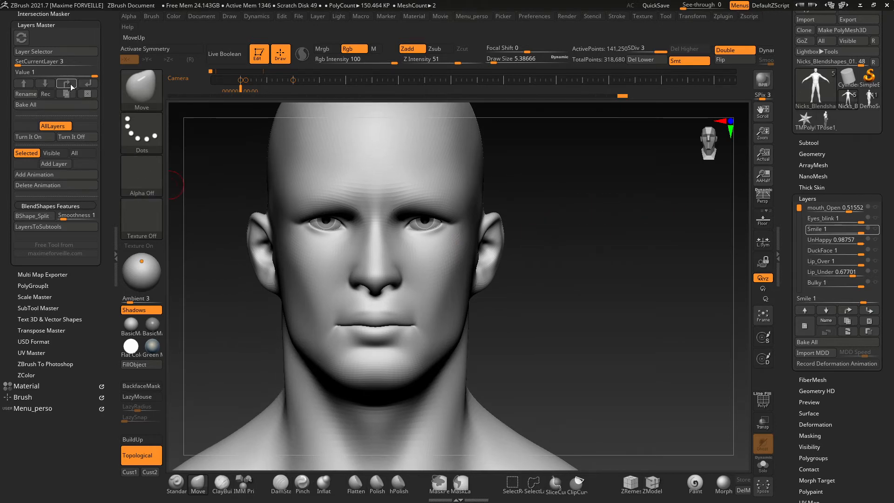
# Step: Disable AllLayers, turn on the Smile layer alone, and put it in record mode
pyautogui.click(85, 74)
pyautogui.click(53, 126)
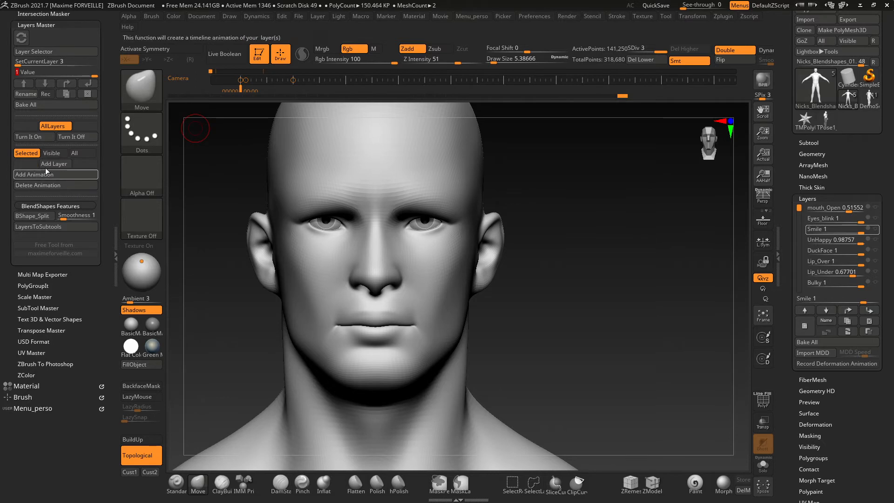
pyautogui.click(47, 136)
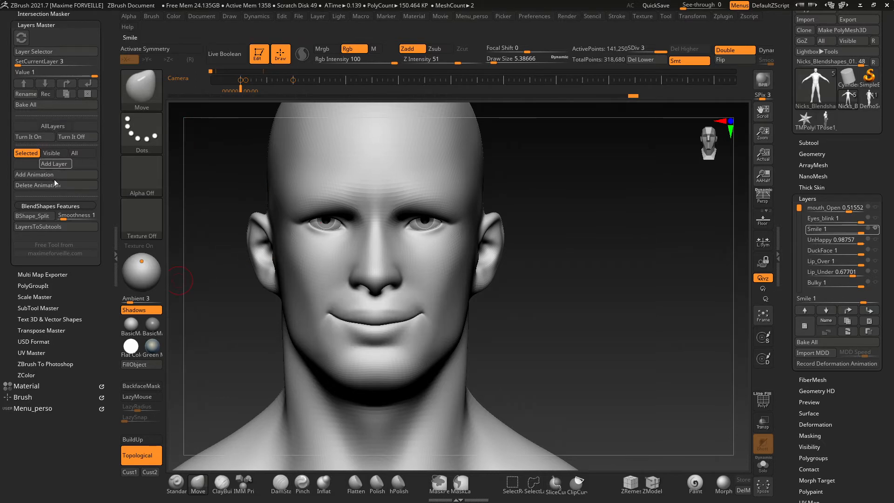
pyautogui.click(47, 94)
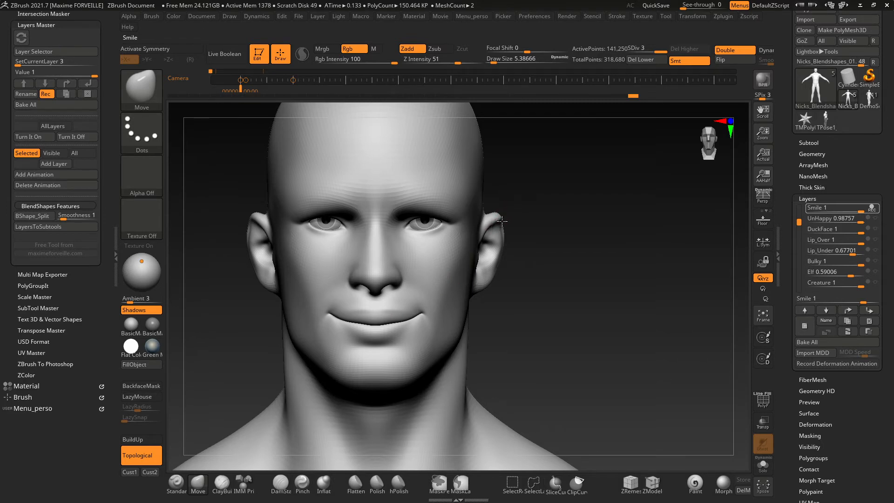
# Step: Lower the model to SDiv 1 and pull one ear outward into a long elf-like point with the Move brush
pyautogui.hotkey('shift', 'd')
pyautogui.hotkey('shift', 'd')
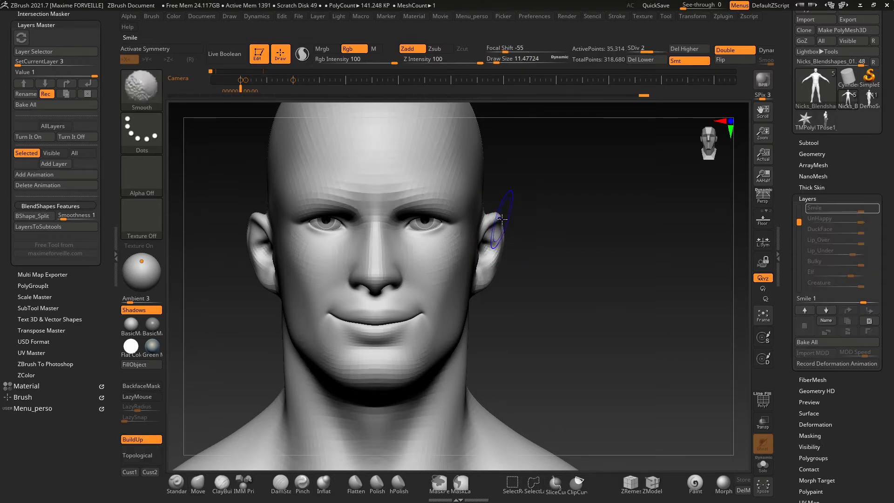
pyautogui.moveTo(501, 221)
pyautogui.mouseDown()
pyautogui.moveTo(557, 201)
pyautogui.moveTo(523, 232)
pyautogui.moveTo(540, 225)
pyautogui.mouseUp()
pyautogui.keyDown('alt'); pyautogui.moveTo(342, 199); pyautogui.dragTo(401, 251, button='right'); pyautogui.keyUp('alt')
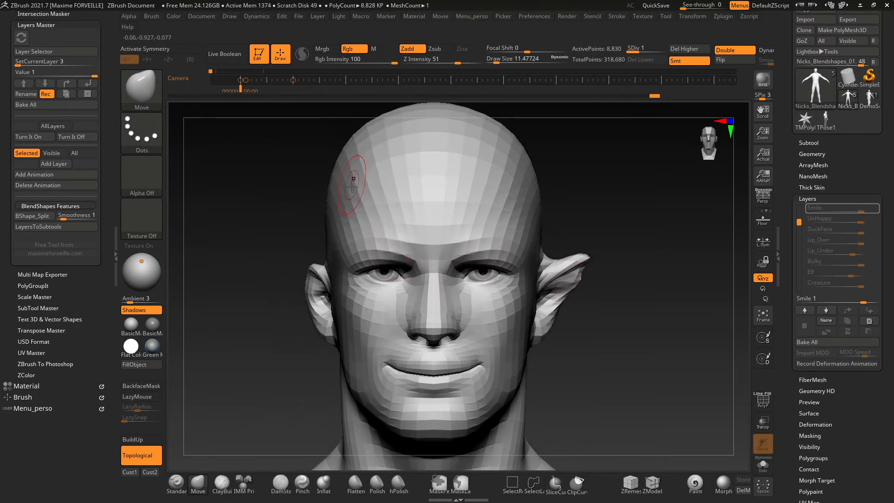
# Step: Enlarge the brush to about 25.5, push the opposite ear in toward the head, and return to SDiv 3
pyautogui.press('s')
pyautogui.moveTo(319, 267)
pyautogui.mouseDown()
pyautogui.moveTo(322, 297)
pyautogui.moveTo(338, 299)
pyautogui.mouseUp()
pyautogui.press('d')
pyautogui.press('d')
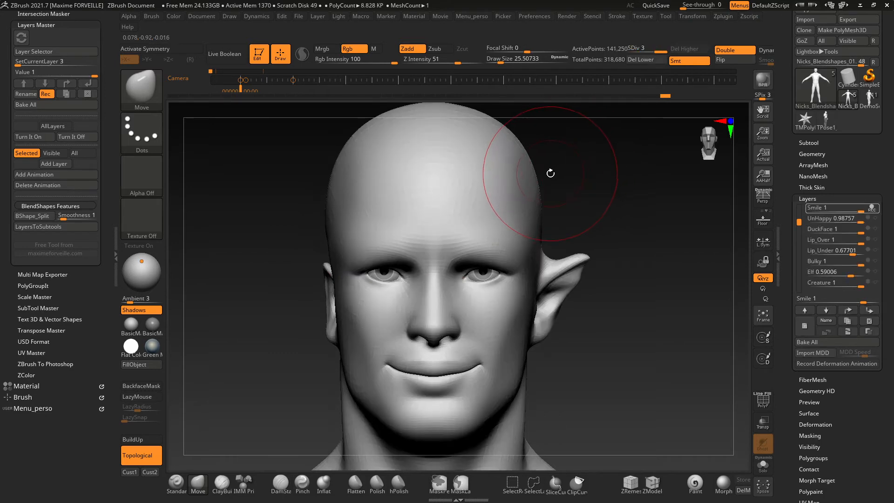
# Step: Inspect the uneven ears on the face and whole body, and end recording on the Smile layer
pyautogui.keyDown('ctrl'); pyautogui.moveTo(551, 174); pyautogui.dragTo(504, 204, button='right'); pyautogui.keyUp('ctrl')
pyautogui.keyDown('alt'); pyautogui.moveTo(291, 286); pyautogui.dragTo(334, 201, button='right'); pyautogui.keyUp('alt')
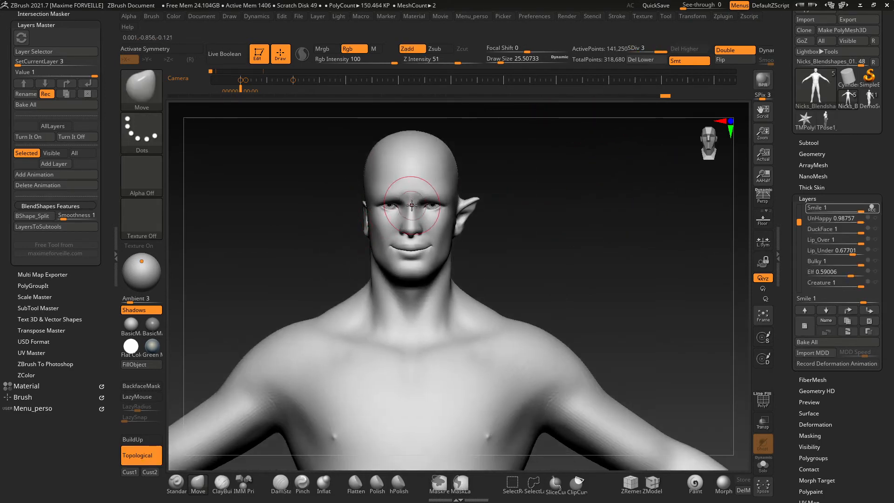
pyautogui.keyDown('ctrl'); pyautogui.moveTo(433, 203); pyautogui.dragTo(364, 217, button='right'); pyautogui.keyUp('ctrl')
pyautogui.keyDown('alt'); pyautogui.moveTo(366, 272); pyautogui.dragTo(455, 188, button='right'); pyautogui.keyUp('alt')
pyautogui.moveTo(573, 186)
pyautogui.keyDown('ctrl'); pyautogui.mouseDown(button='right')
pyautogui.moveTo(526, 205)
pyautogui.moveTo(458, 275)
pyautogui.mouseUp(button='right'); pyautogui.keyUp('ctrl')
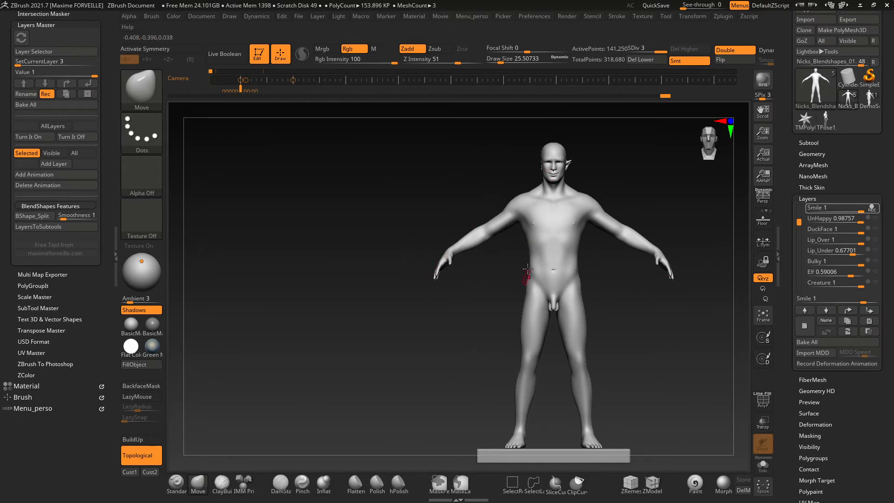
pyautogui.moveTo(555, 233)
pyautogui.keyDown('ctrl'); pyautogui.mouseDown(button='right')
pyautogui.moveTo(562, 192)
pyautogui.moveTo(529, 243)
pyautogui.moveTo(524, 275)
pyautogui.mouseUp(button='right'); pyautogui.keyUp('ctrl')
pyautogui.keyDown('ctrl'); pyautogui.moveTo(471, 219); pyautogui.dragTo(491, 244, button='right'); pyautogui.keyUp('ctrl')
pyautogui.keyDown('alt'); pyautogui.moveTo(587, 224); pyautogui.dragTo(509, 232, button='right'); pyautogui.keyUp('alt')
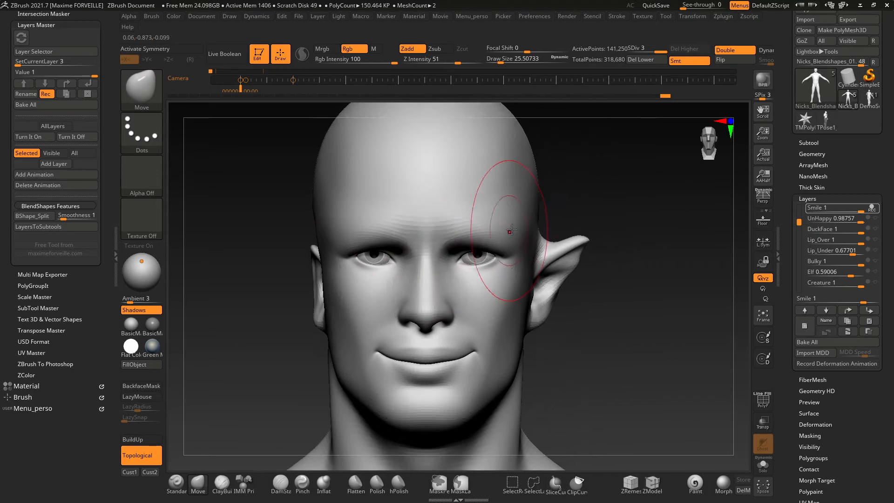
pyautogui.click(874, 210)
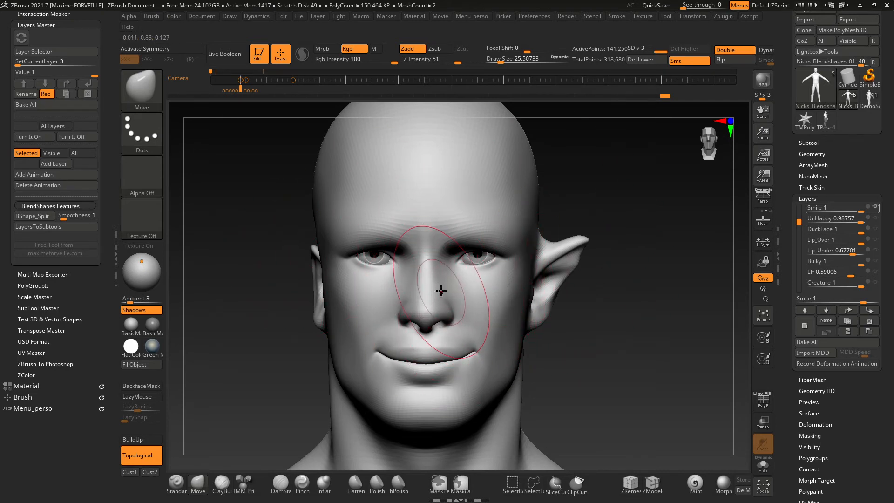
# Step: Switch to the classic transpose line and show the polyframe wireframe up close on the nose
pyautogui.moveTo(431, 328)
pyautogui.keyDown('alt'); pyautogui.mouseDown(button='right')
pyautogui.moveTo(421, 272)
pyautogui.moveTo(428, 308)
pyautogui.moveTo(462, 266)
pyautogui.mouseUp(button='right'); pyautogui.keyUp('alt')
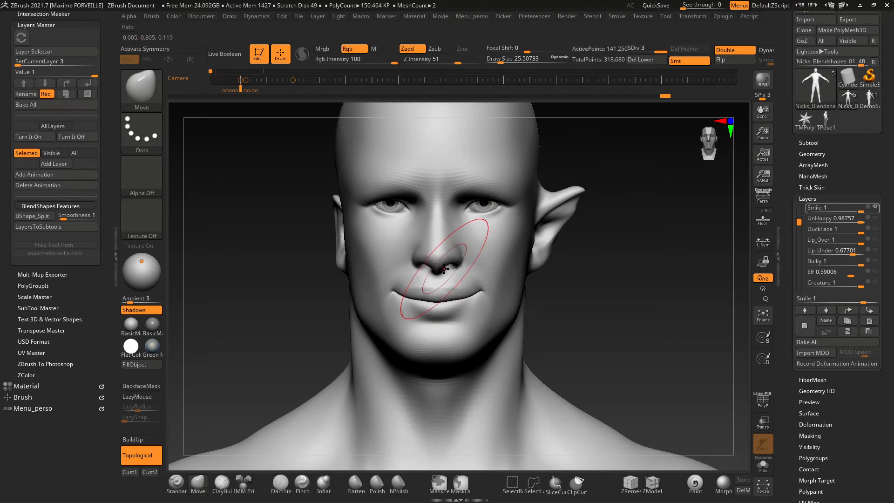
pyautogui.press('w')
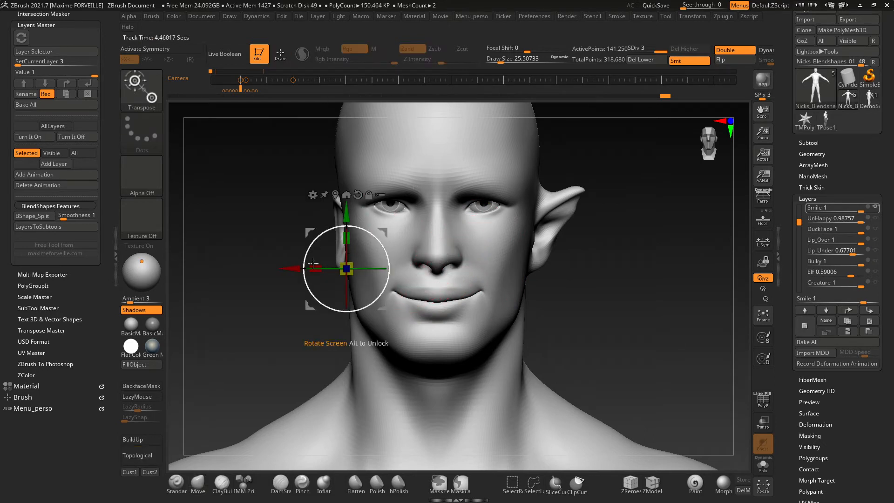
pyautogui.press('y')
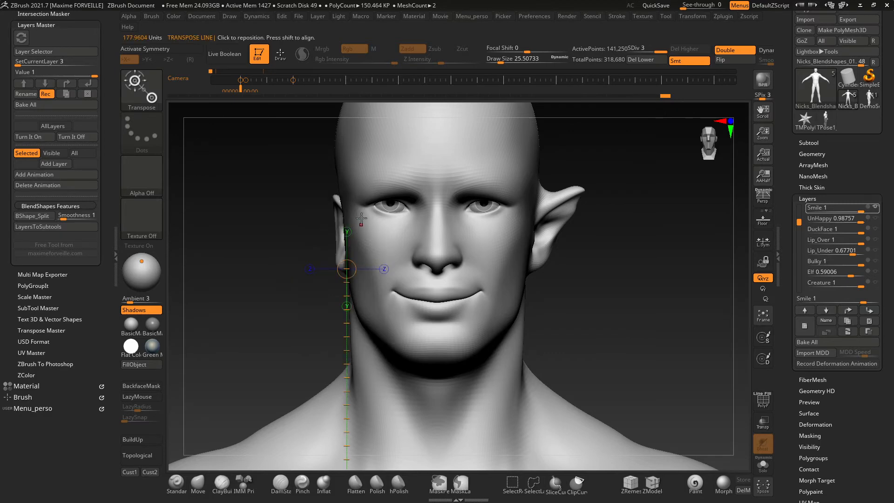
pyautogui.keyDown('ctrl'); pyautogui.moveTo(468, 236); pyautogui.dragTo(467, 262, button='right'); pyautogui.keyUp('ctrl')
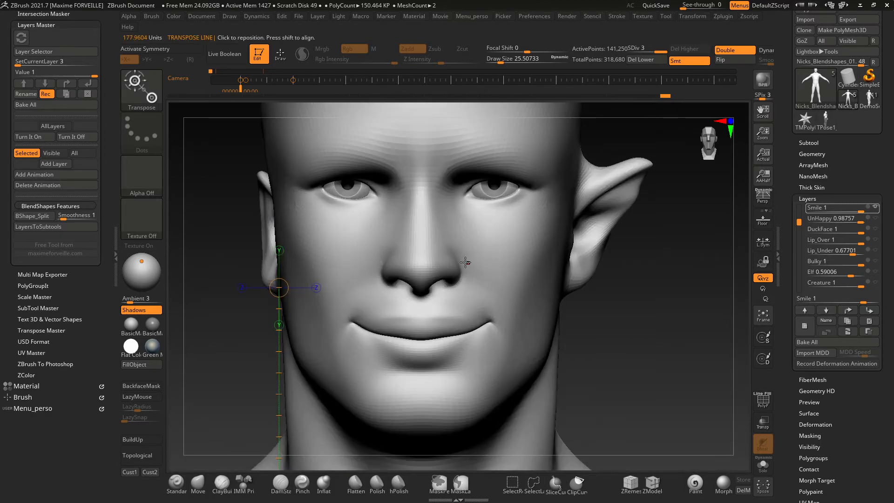
pyautogui.hotkey('shift', 'f')
pyautogui.keyDown('ctrl'); pyautogui.moveTo(407, 260); pyautogui.dragTo(424, 285, button='right'); pyautogui.keyUp('ctrl')
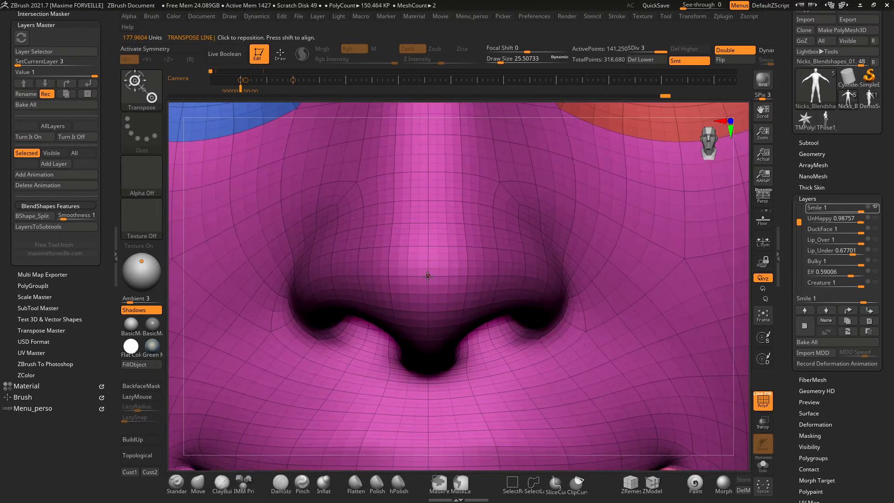
# Step: Draw the transpose line from the nose's centre line out toward the cheek, and hide the polyframe again
pyautogui.click(427, 277)
pyautogui.keyDown('ctrl'); pyautogui.moveTo(460, 245); pyautogui.dragTo(524, 274, button='right'); pyautogui.keyUp('ctrl')
pyautogui.moveTo(484, 293); pyautogui.dragTo(610, 292)
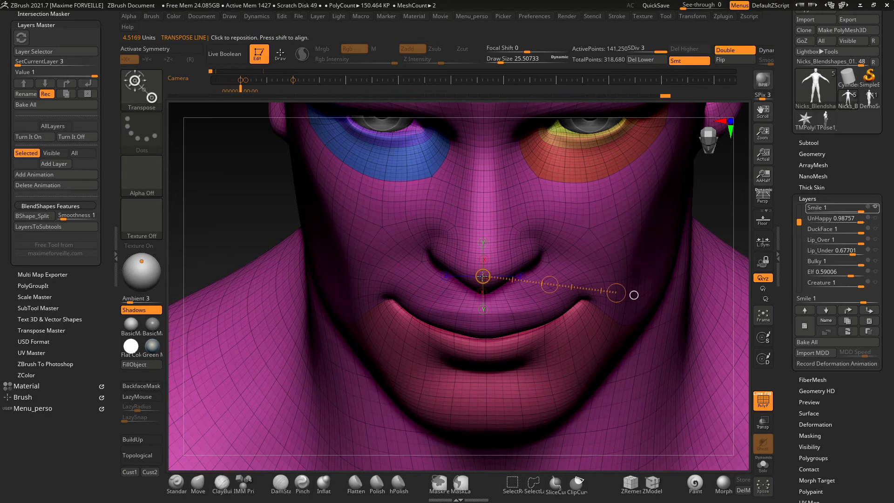
pyautogui.moveTo(482, 276); pyautogui.dragTo(467, 218, button='right')
pyautogui.hotkey('shift', 'f')
pyautogui.keyDown('ctrl'); pyautogui.moveTo(606, 201); pyautogui.dragTo(434, 222, button='right'); pyautogui.keyUp('ctrl')
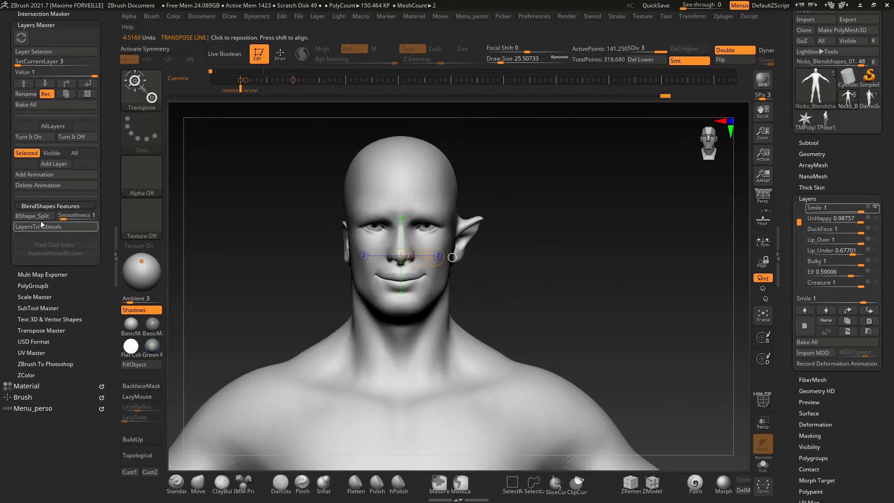
pyautogui.keyDown('alt'); pyautogui.moveTo(275, 201); pyautogui.dragTo(251, 232, button='right'); pyautogui.keyUp('alt')
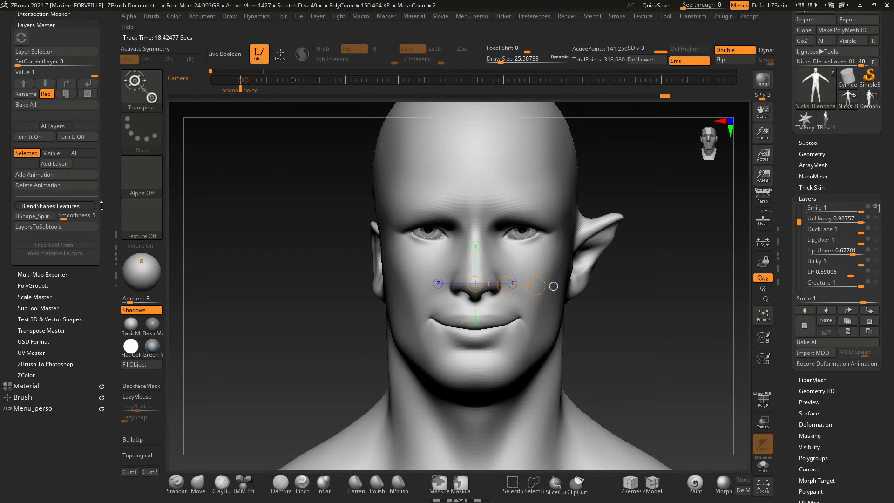
# Step: Split the Smile layer into two side-specific layers with BShape_Split at Smoothness 1
pyautogui.moveTo(65, 217); pyautogui.dragTo(92, 217)
pyautogui.click(41, 217)
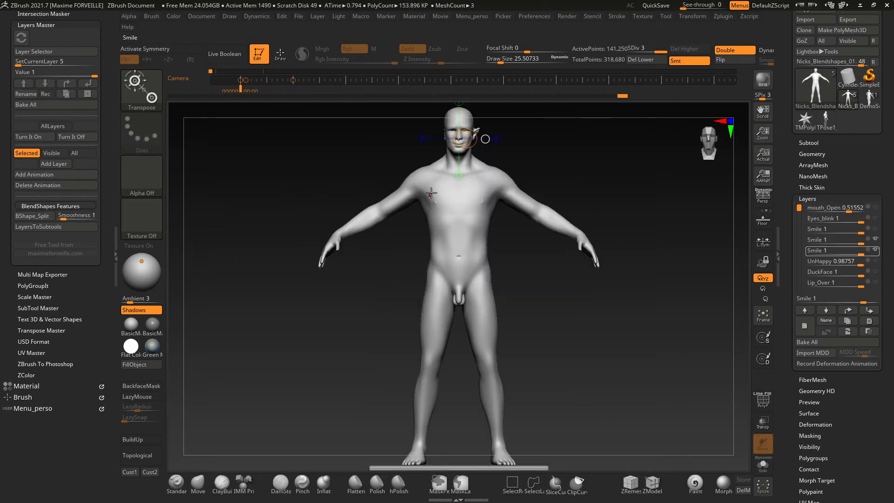
pyautogui.keyDown('ctrl'); pyautogui.moveTo(431, 192); pyautogui.dragTo(457, 233, button='right'); pyautogui.keyUp('ctrl')
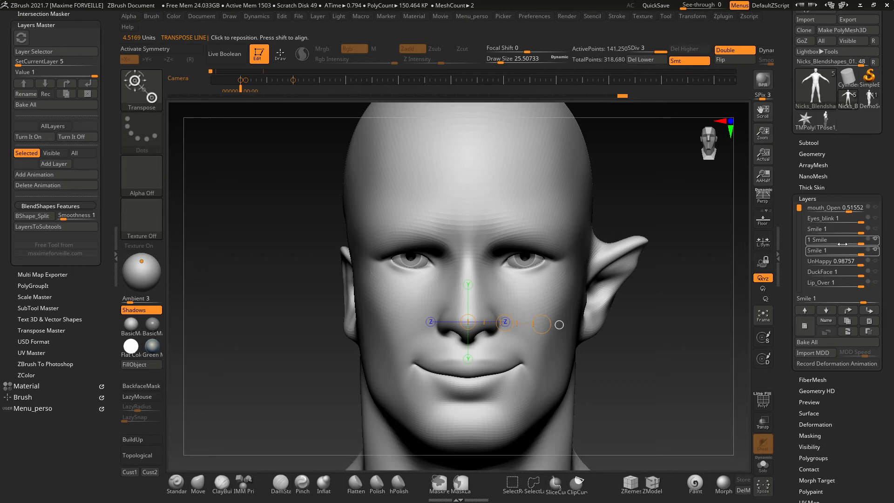
# Step: Toggle each of the two split Smile layers to compare the two halves of the smile
pyautogui.click(875, 241)
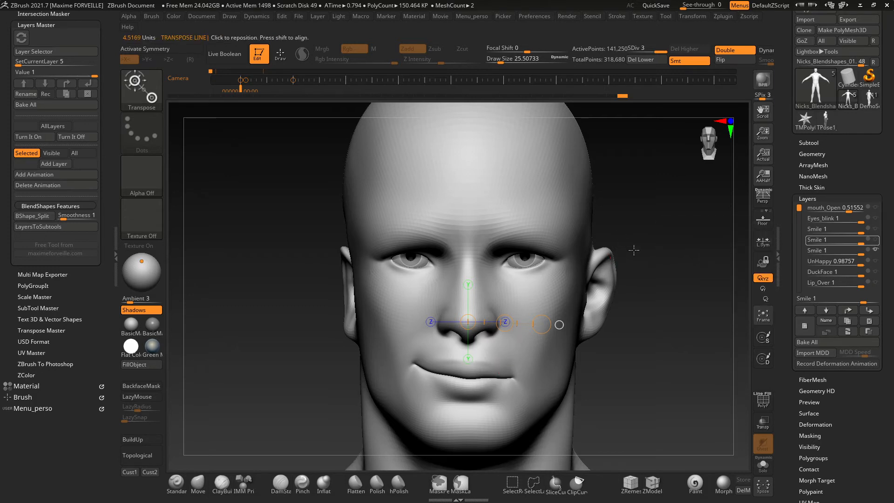
pyautogui.click(877, 242)
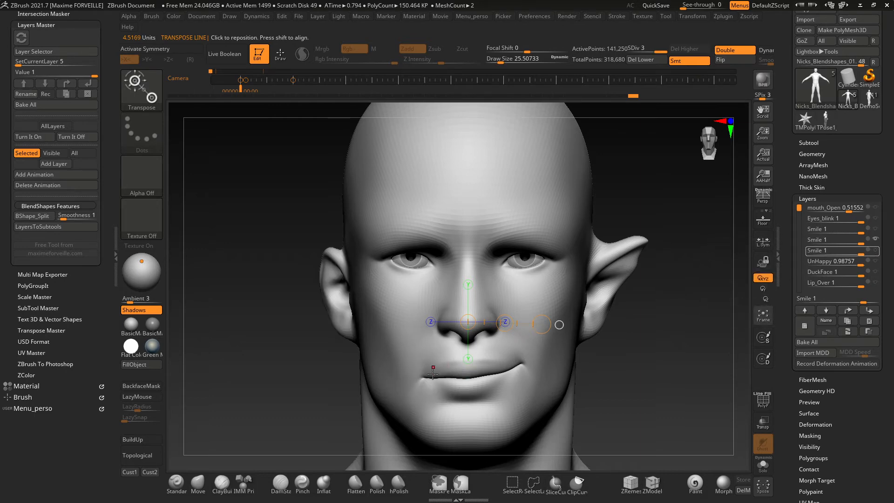
pyautogui.click(875, 252)
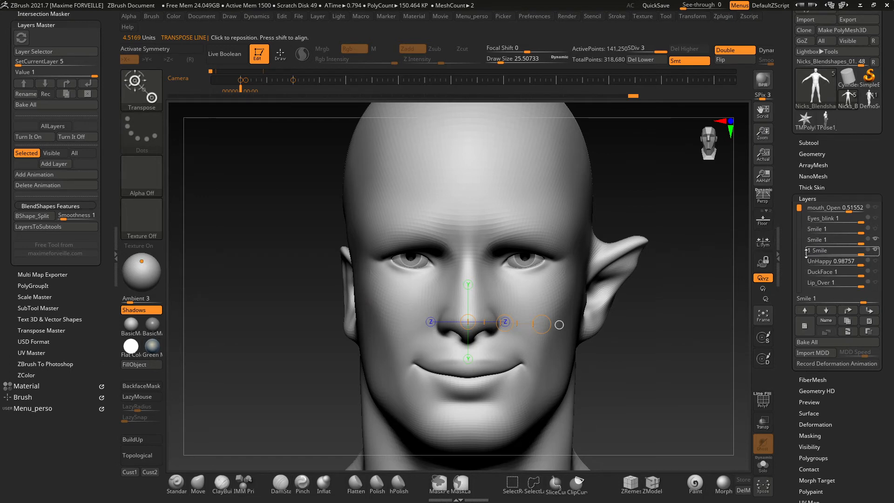
# Step: Delete the two split Smile layers, keeping the original Smile layer
pyautogui.click(869, 321)
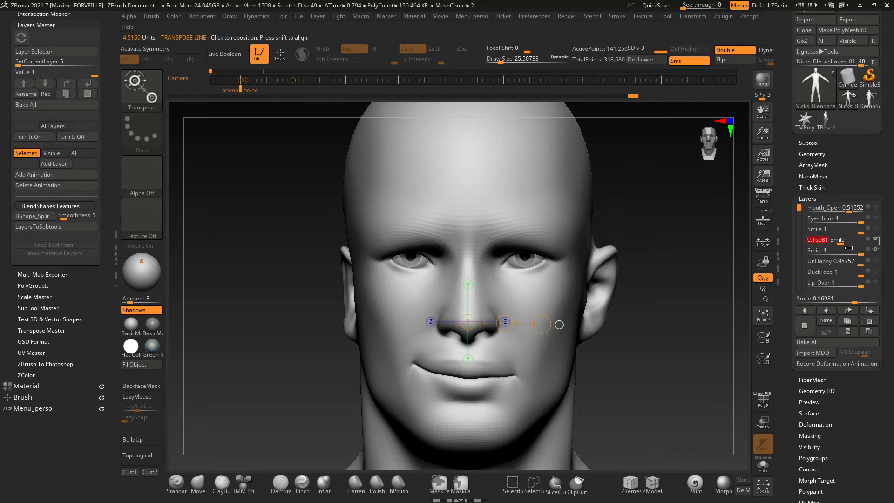
pyautogui.click(873, 324)
pyautogui.keyDown('ctrl'); pyautogui.moveTo(648, 278); pyautogui.dragTo(740, 248, button='right'); pyautogui.keyUp('ctrl')
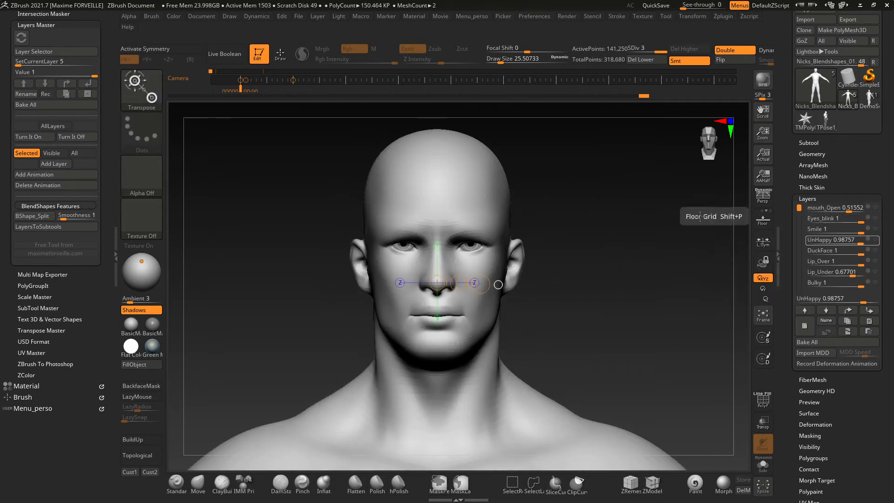
# Step: Select the Eyes_blink layer with the Layer Selector and enable AllLayers
pyautogui.click(56, 51)
pyautogui.click(430, 135)
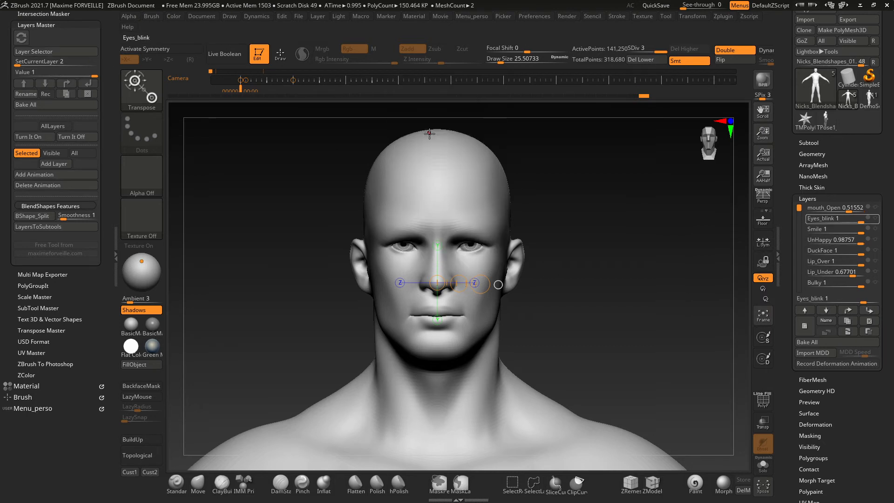
pyautogui.click(53, 125)
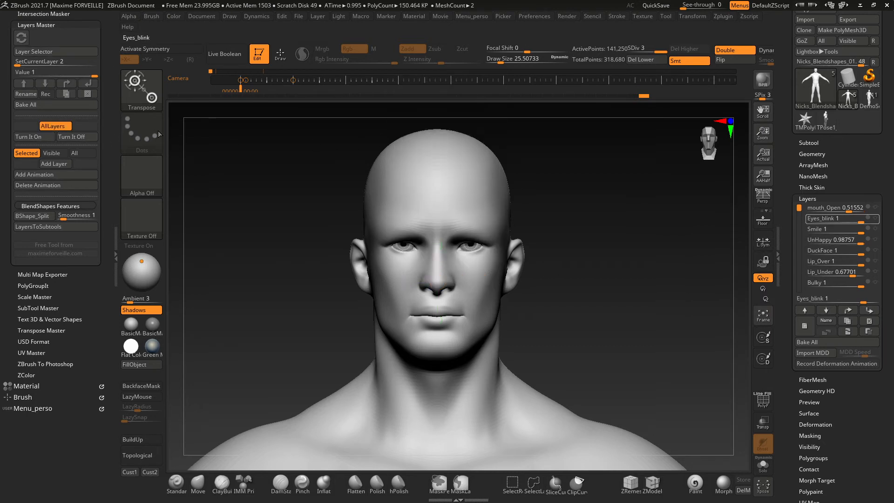
# Step: Split the Eyes_blink layer into separate layers for each eye with BShape_Split
pyautogui.keyDown('ctrl'); pyautogui.moveTo(330, 187); pyautogui.dragTo(369, 203, button='right'); pyautogui.keyUp('ctrl')
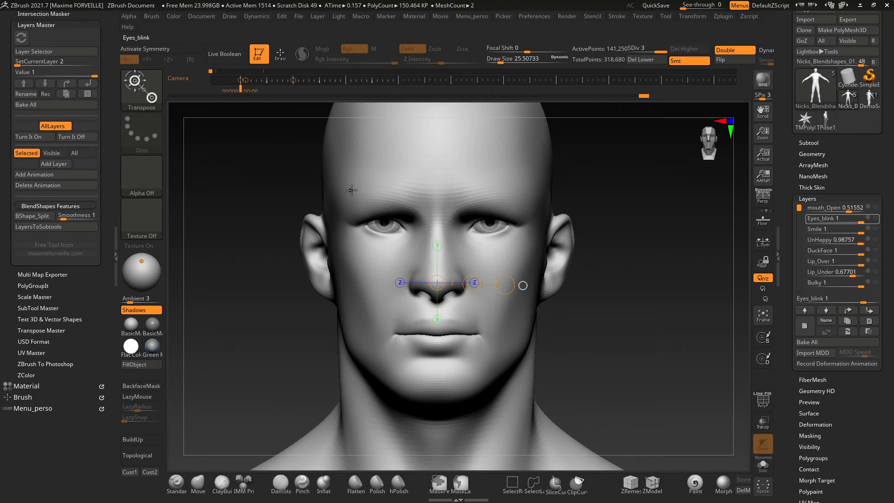
pyautogui.click(32, 215)
pyautogui.keyDown('ctrl'); pyautogui.moveTo(426, 165); pyautogui.dragTo(551, 349, button='right'); pyautogui.keyUp('ctrl')
pyautogui.moveTo(434, 244)
pyautogui.keyDown('ctrl'); pyautogui.mouseDown(button='right')
pyautogui.moveTo(437, 291)
pyautogui.moveTo(441, 236)
pyautogui.mouseUp(button='right'); pyautogui.keyUp('ctrl')
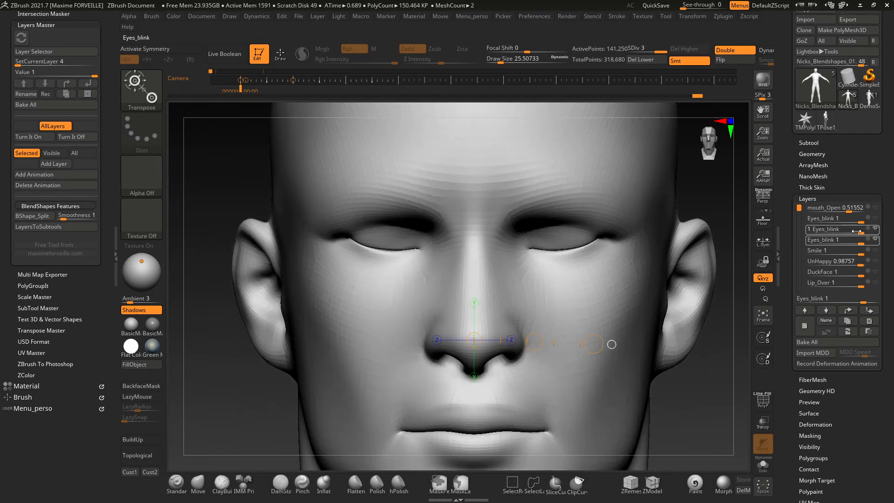
# Step: Toggle the split Eyes_blink layers and lower the first one's intensity to about 0.3 to check each eyelid
pyautogui.click(876, 229)
pyautogui.click(875, 239)
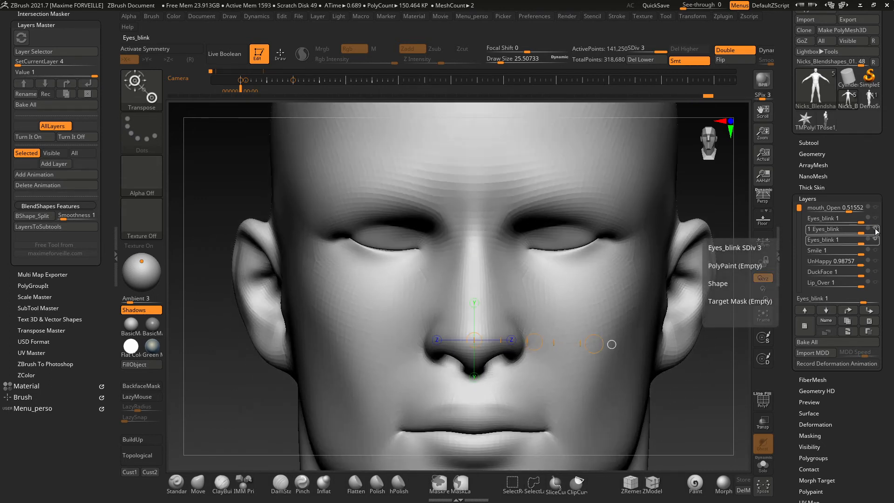
pyautogui.click(876, 217)
pyautogui.click(876, 229)
pyautogui.moveTo(846, 230); pyautogui.dragTo(831, 230)
# Step: Rename the first split blink layer Eyes_blink_R and set its intensity to 1
pyautogui.click(823, 321)
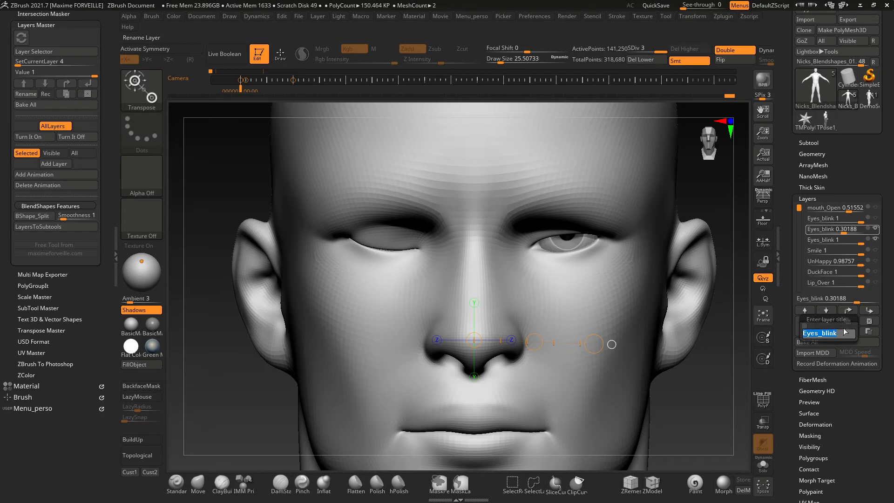
pyautogui.click(843, 332)
pyautogui.write('_')
pyautogui.write('R')
pyautogui.press('Return')
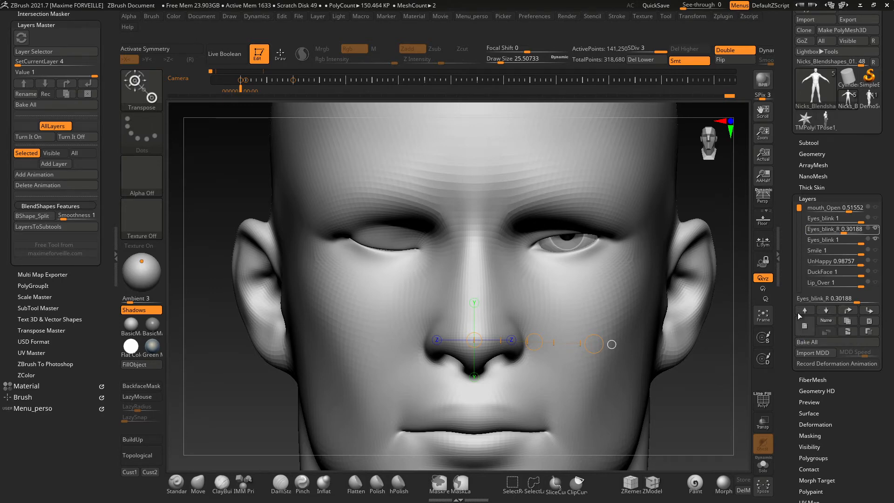
pyautogui.moveTo(853, 229); pyautogui.dragTo(866, 230)
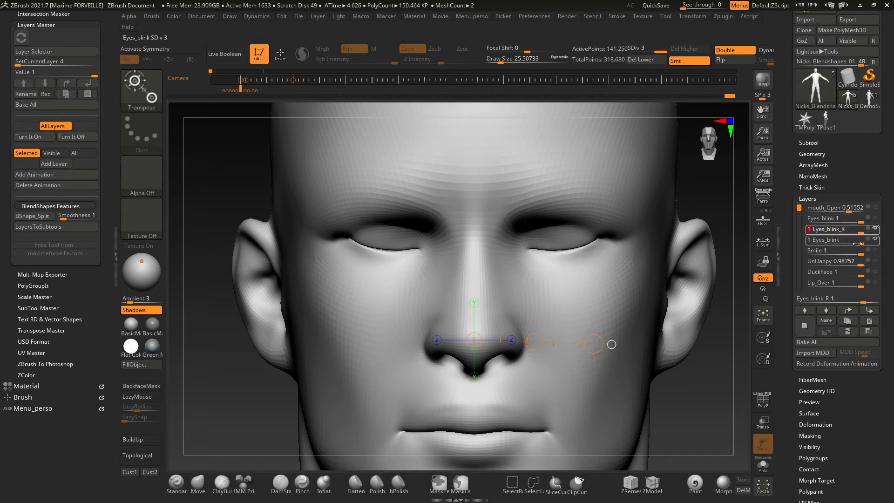
# Step: Rename the second split blink layer Eyes_blink_L and set its intensity to 1
pyautogui.click(860, 240)
pyautogui.click(825, 320)
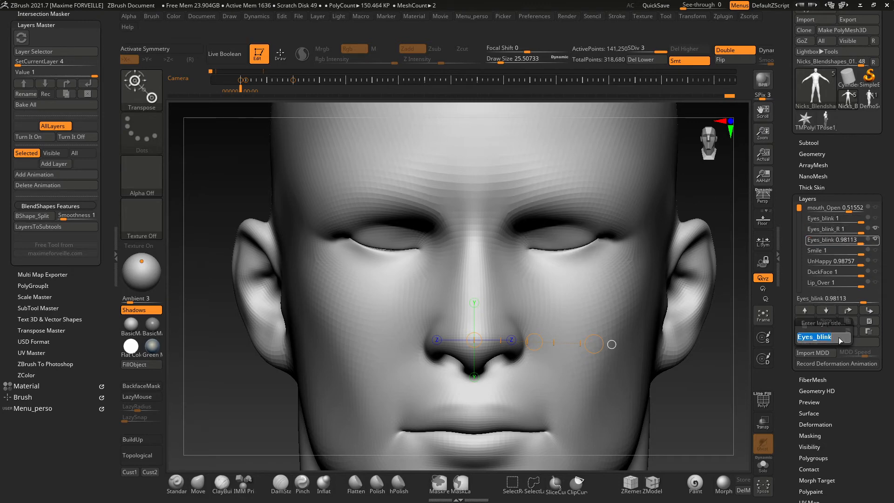
pyautogui.press('Return')
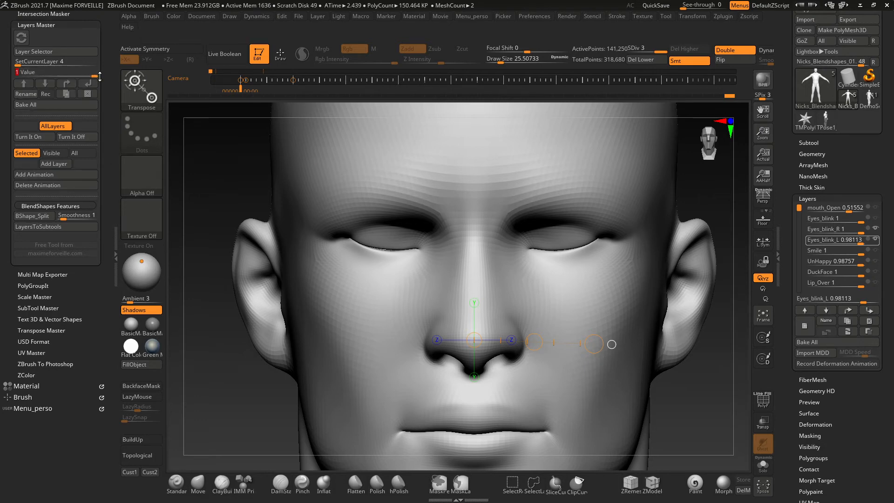
pyautogui.click(67, 71)
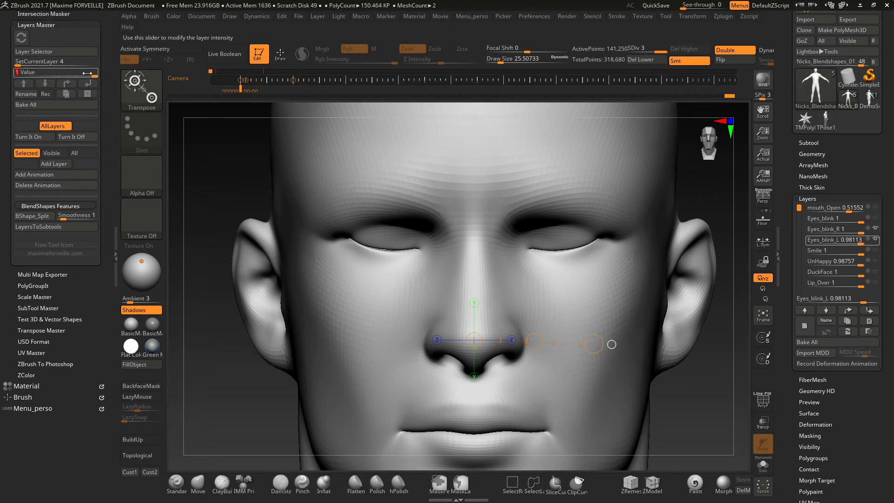
pyautogui.moveTo(90, 73); pyautogui.dragTo(103, 73)
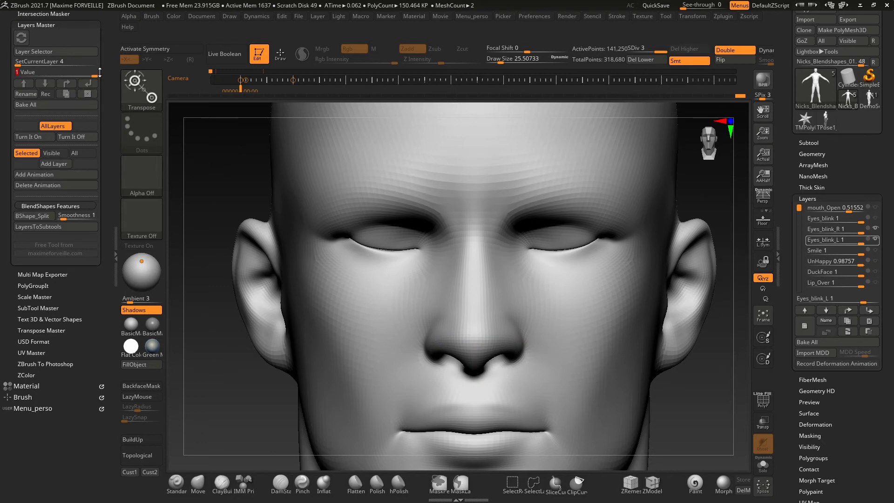
pyautogui.press('f')
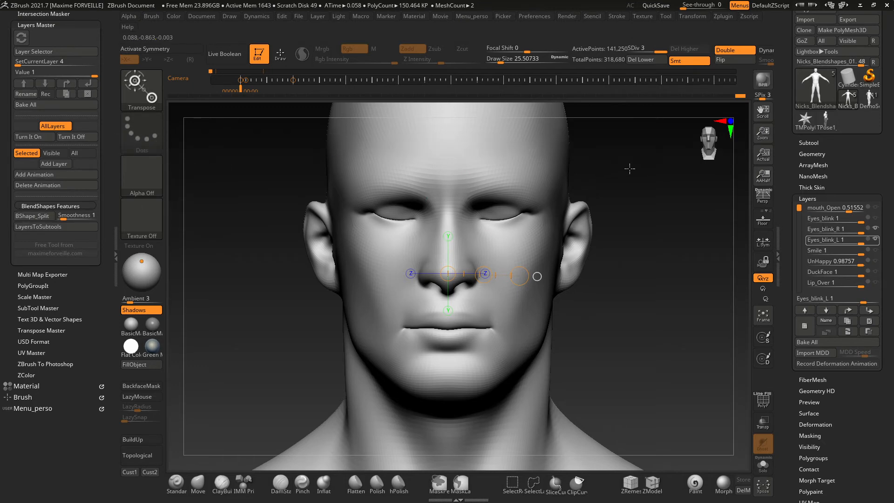
pyautogui.keyDown('ctrl'); pyautogui.moveTo(629, 194); pyautogui.dragTo(590, 189, button='right'); pyautogui.keyUp('ctrl')
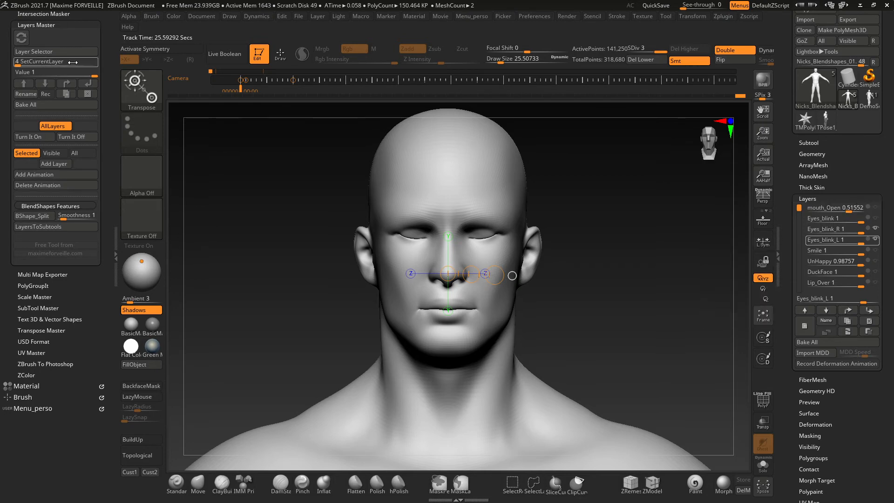
# Step: Export the selected subtool as Nicks_Blendshapes_01.fbx with Layers enabled and Export Polygroups as Mats disabled
pyautogui.moveTo(89, 239); pyautogui.dragTo(89, 355)
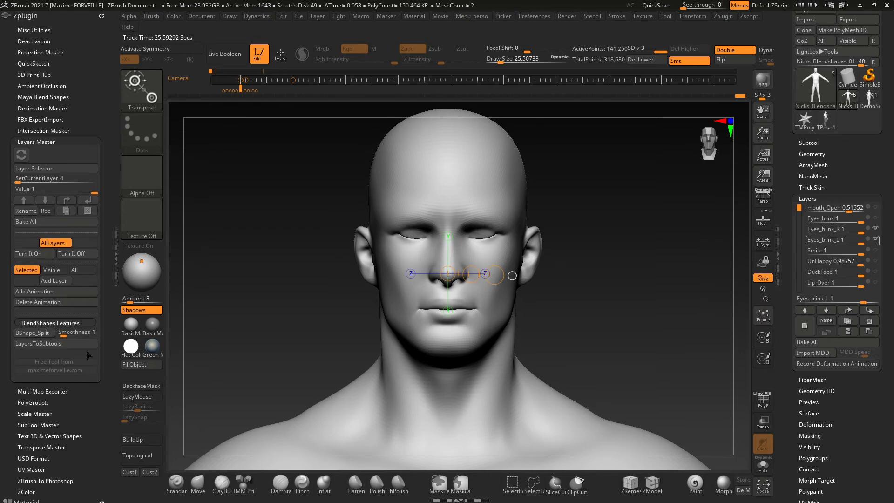
pyautogui.click(56, 120)
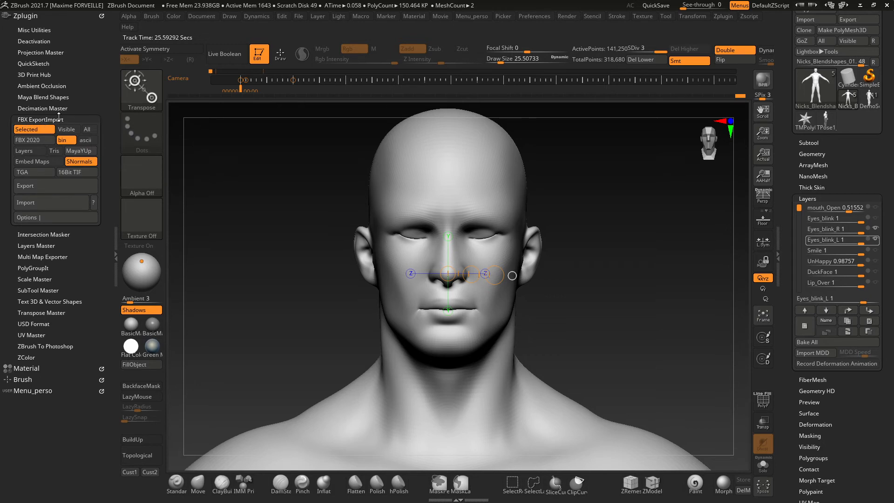
pyautogui.click(28, 154)
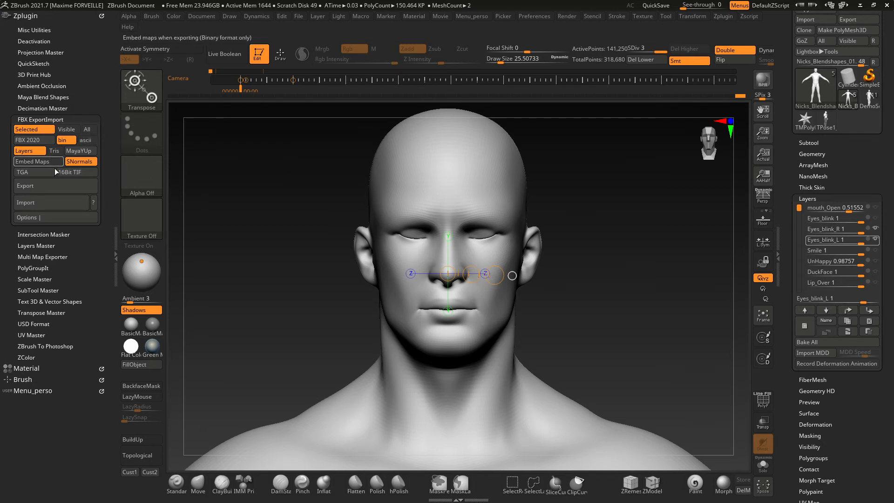
pyautogui.click(62, 218)
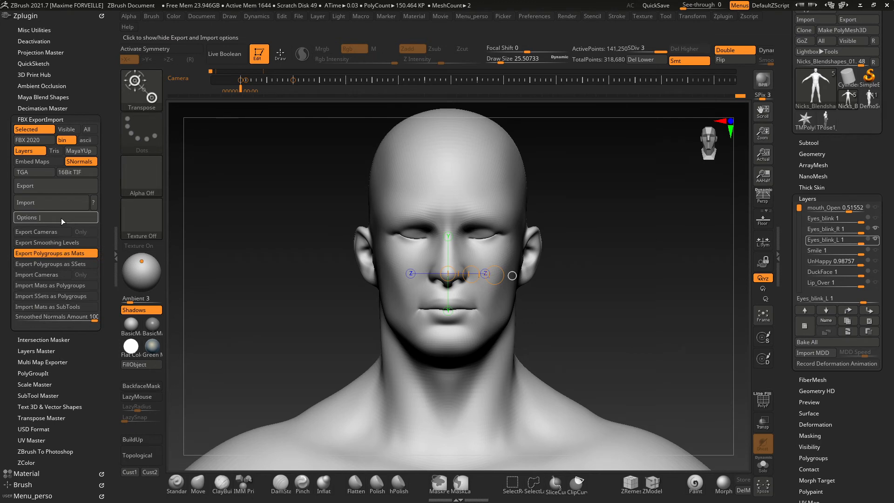
pyautogui.click(50, 255)
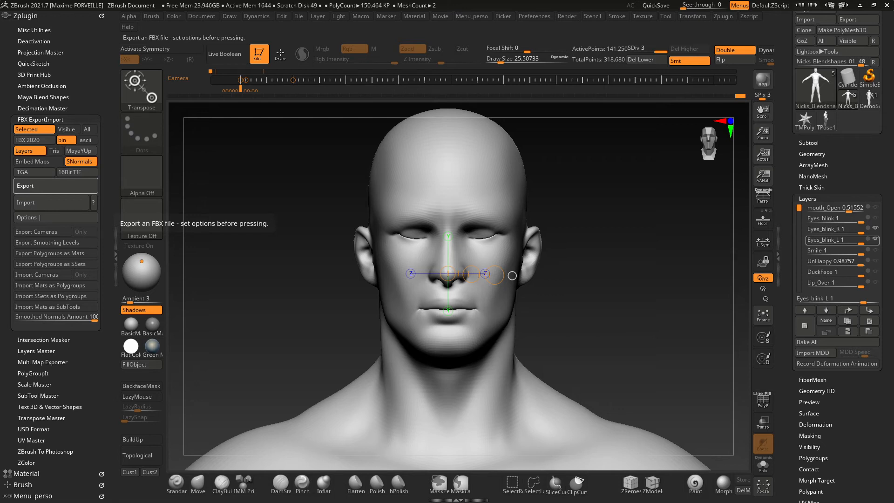
pyautogui.click(55, 185)
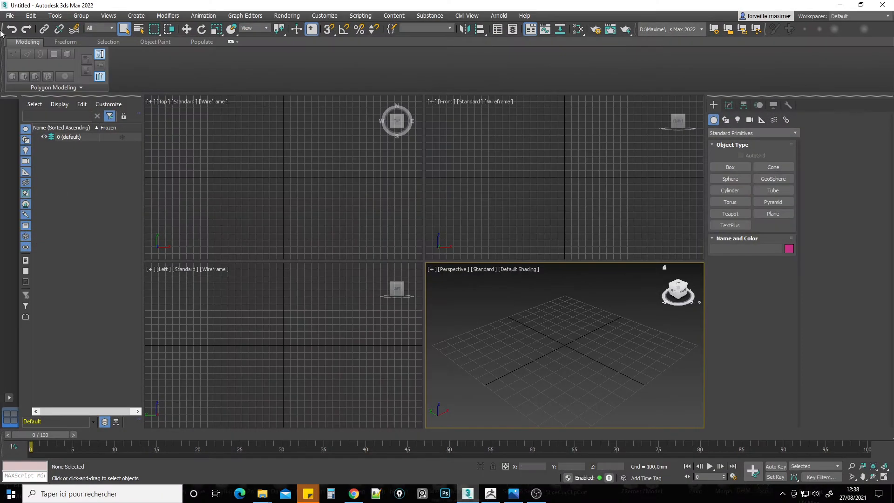
# Step: Switch to 3ds Max and import Nicks_Blendshapes_01.fbx with the displayed FBX import settings
pyautogui.click(10, 15)
pyautogui.moveTo(79, 142)
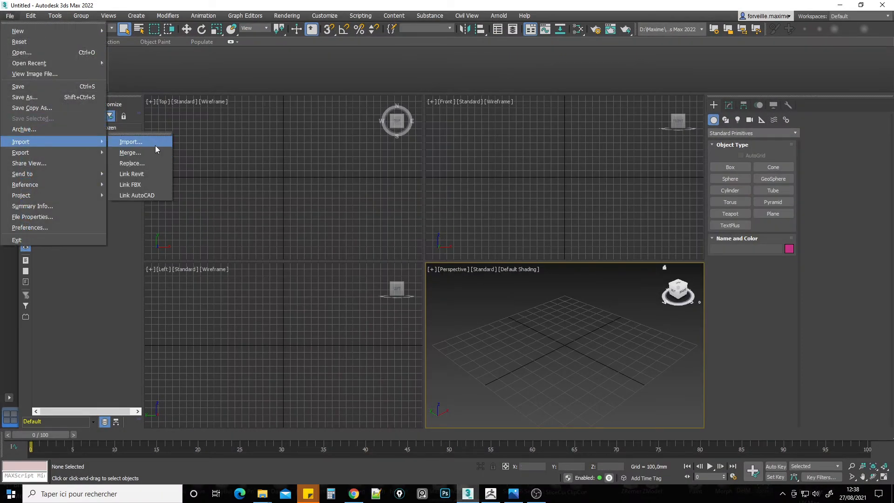
pyautogui.click(155, 143)
pyautogui.press('Escape')
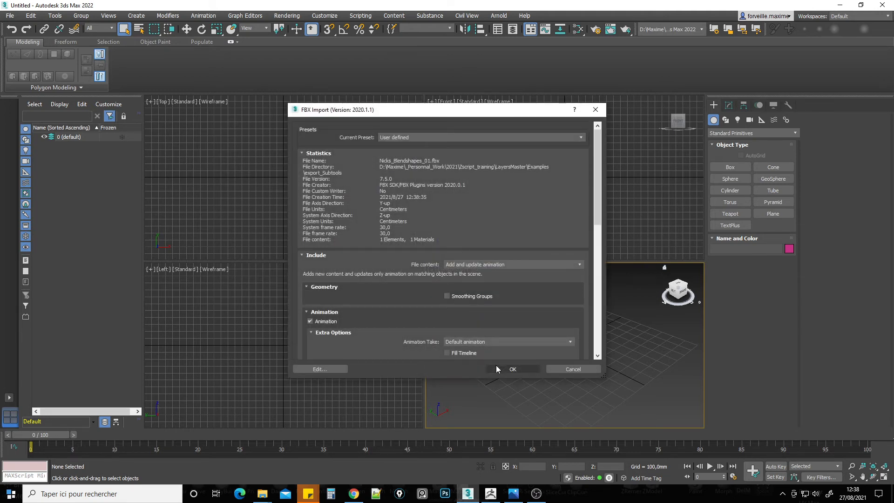
pyautogui.click(494, 366)
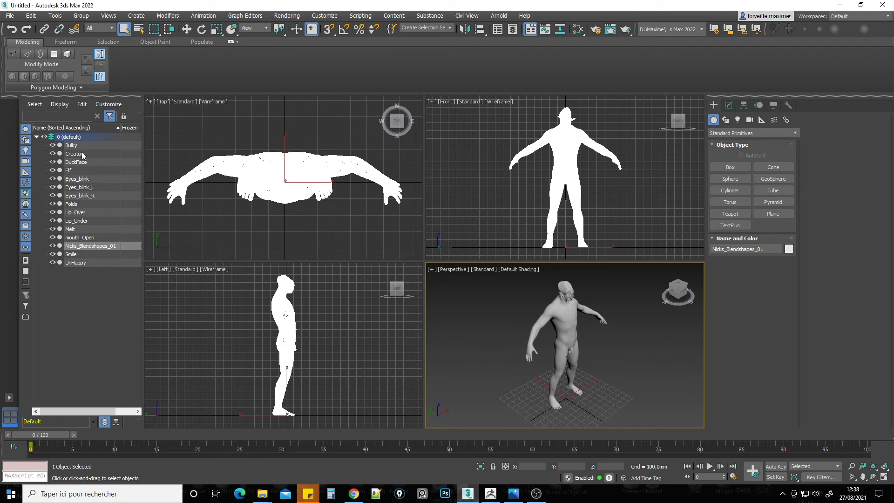
# Step: Select Nicks_Blendshapes_01, maximize the perspective view on its head, and zero all active Morpher channel values
pyautogui.click(91, 246)
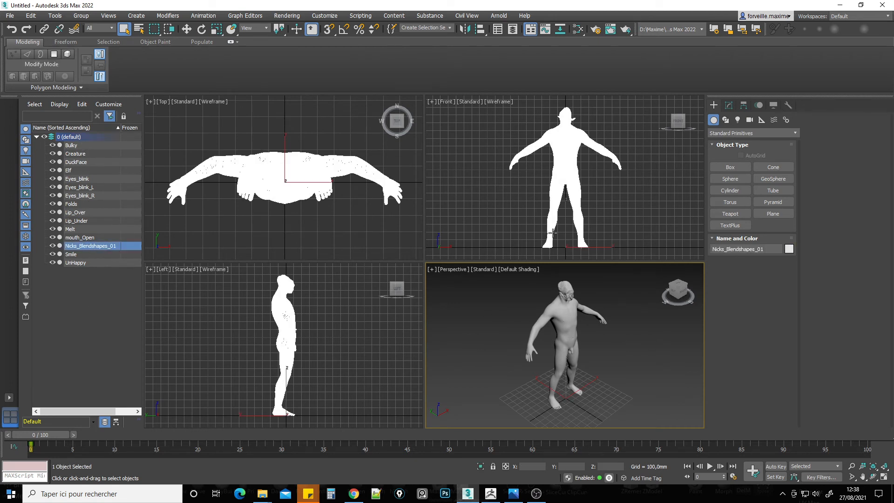
pyautogui.hotkey('alt', 'w')
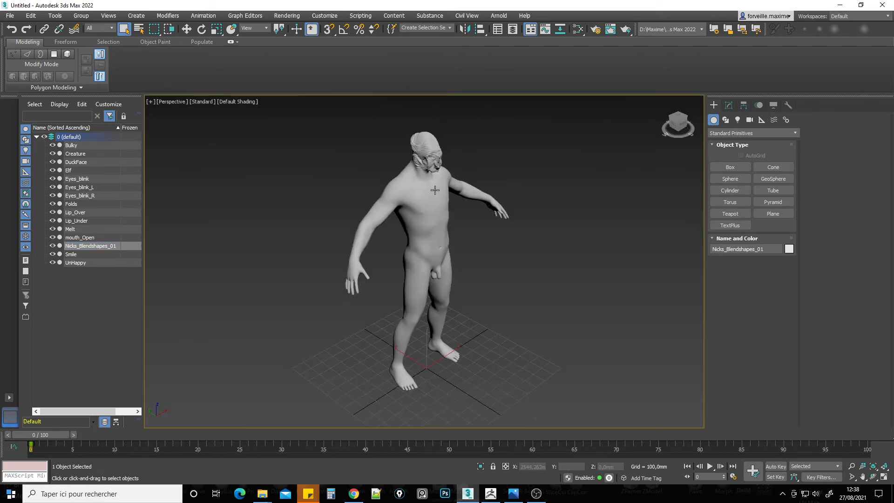
pyautogui.keyDown('alt'); pyautogui.moveTo(432, 203); pyautogui.dragTo(427, 257, button='middle'); pyautogui.keyUp('alt')
pyautogui.scroll(5, 421, 177)
pyautogui.scroll(2, 427, 258)
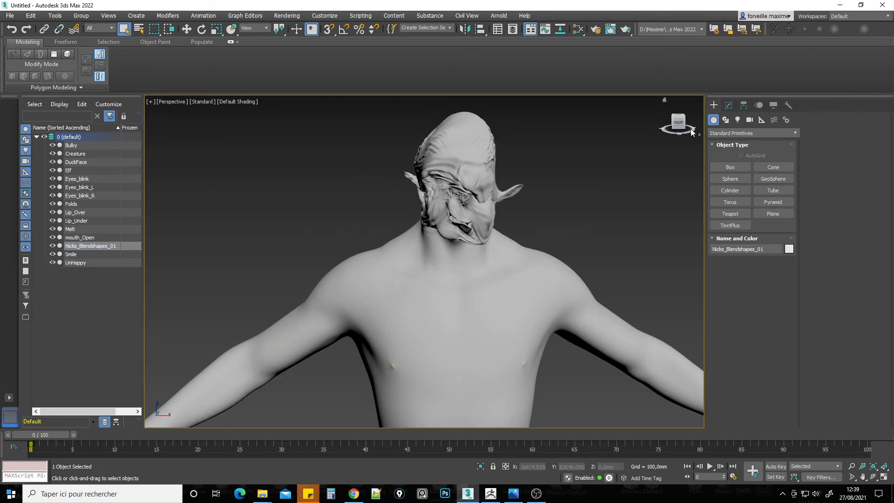
pyautogui.click(726, 106)
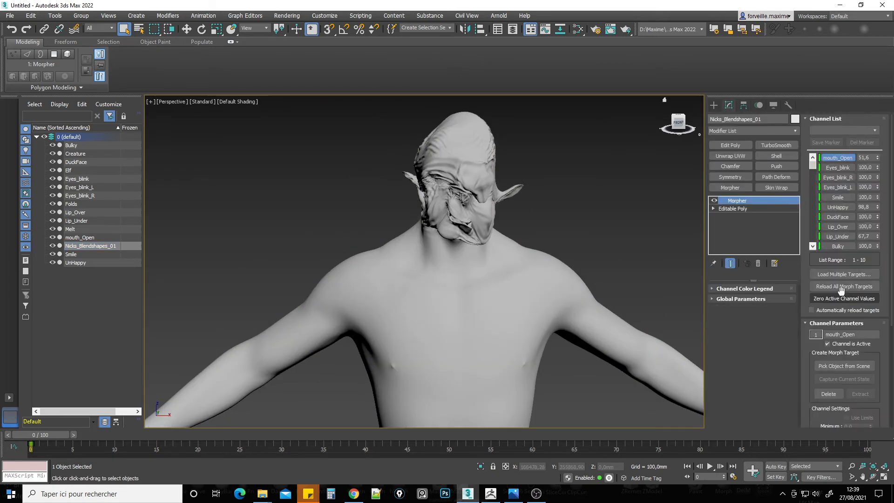
pyautogui.click(847, 299)
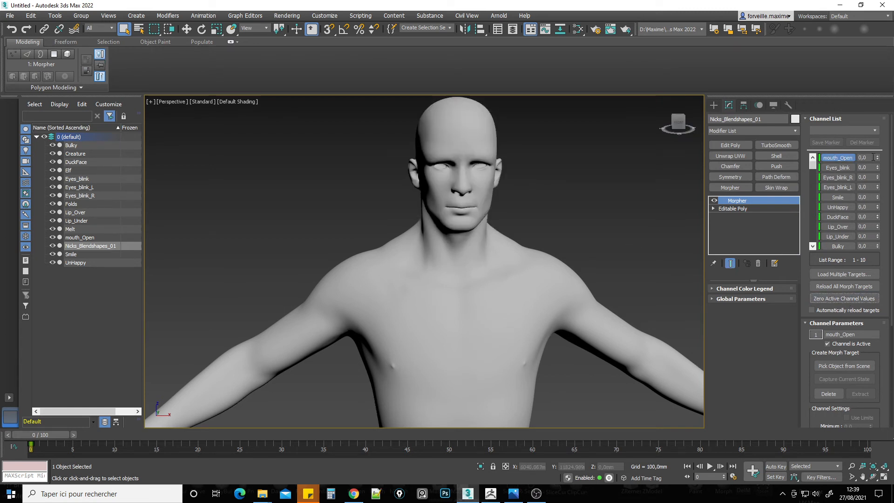
# Step: Vary the mouth_Open channel value to check the morph on the face up close
pyautogui.moveTo(877, 157); pyautogui.dragTo(885, 213)
pyautogui.keyDown('alt'); pyautogui.moveTo(602, 233); pyautogui.dragTo(528, 240, button='middle'); pyautogui.keyUp('alt')
pyautogui.scroll(5, 511, 236)
pyautogui.scroll(-3, 504, 205)
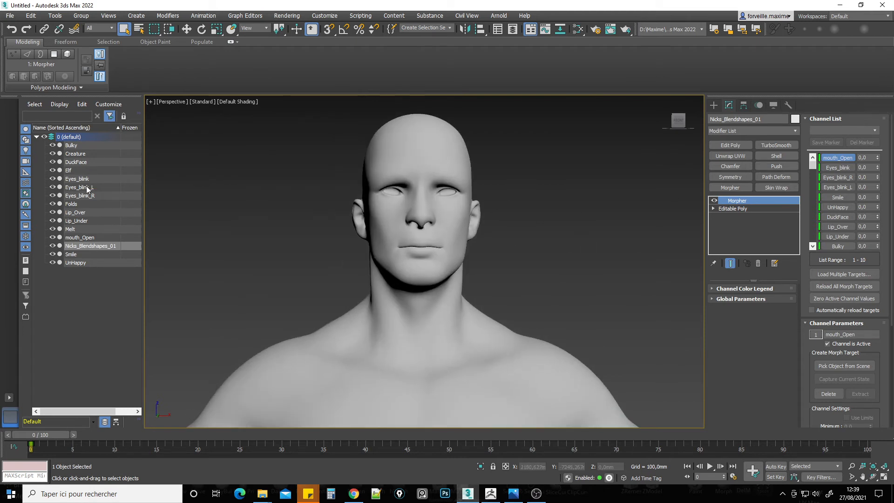
# Step: Select every morph target object except Nicks_Blendshapes_01 in the scene list, and clear the selection
pyautogui.click(75, 146)
pyautogui.keyDown('shift'); pyautogui.click(85, 237); pyautogui.keyUp('shift')
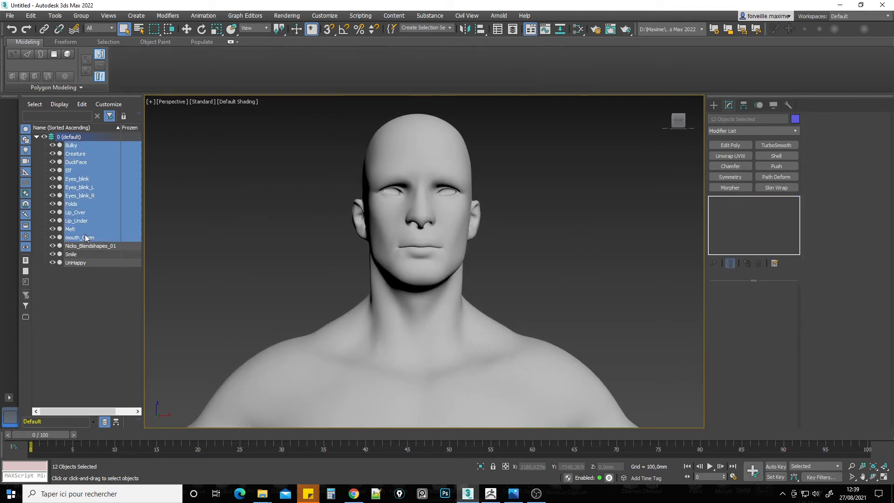
pyautogui.keyDown('ctrl'); pyautogui.click(85, 254); pyautogui.keyUp('ctrl')
pyautogui.keyDown('ctrl'); pyautogui.click(85, 262); pyautogui.keyUp('ctrl')
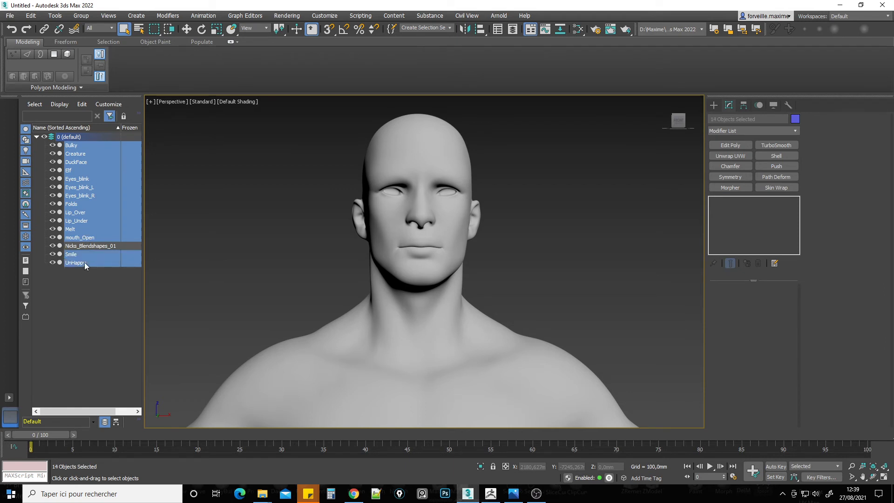
pyautogui.click(68, 312)
# Step: Select the Folds and Elf target meshes individually to inspect them in the full-body view
pyautogui.click(71, 204)
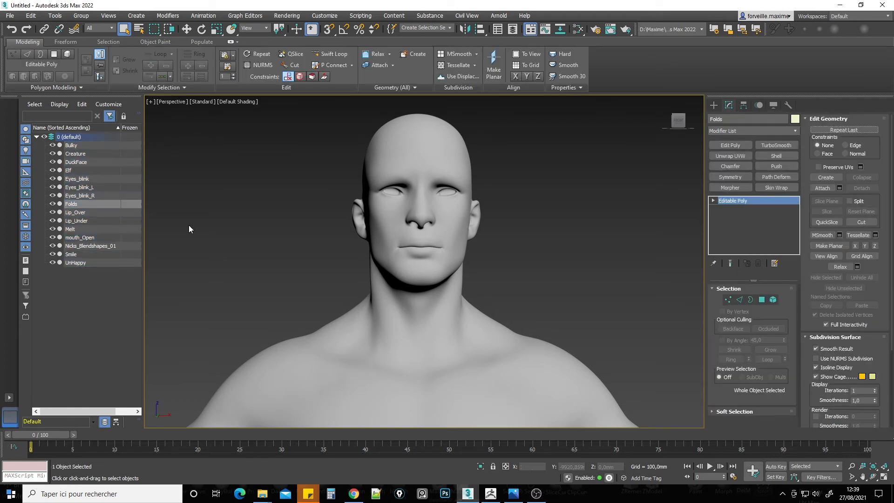
pyautogui.scroll(-6, 270, 223)
pyautogui.moveTo(271, 228); pyautogui.dragTo(382, 205, button='middle')
pyautogui.press('w')
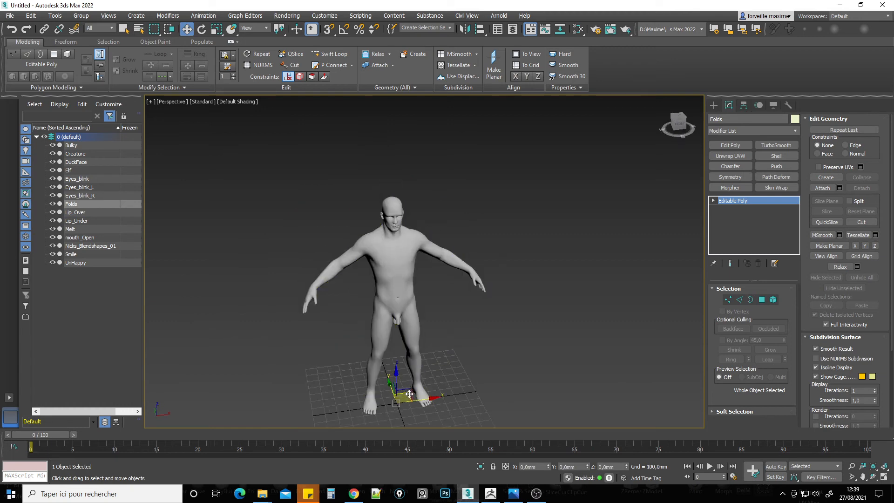
pyautogui.click(402, 416)
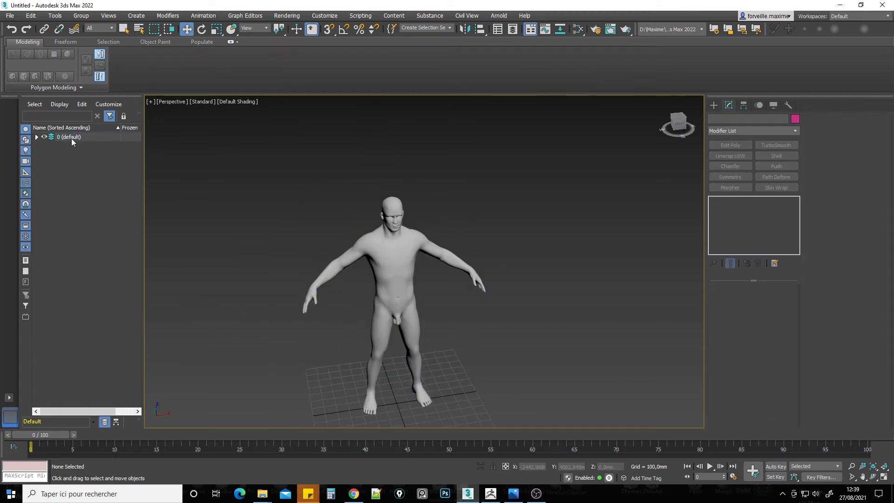
pyautogui.click(37, 137)
pyautogui.click(68, 171)
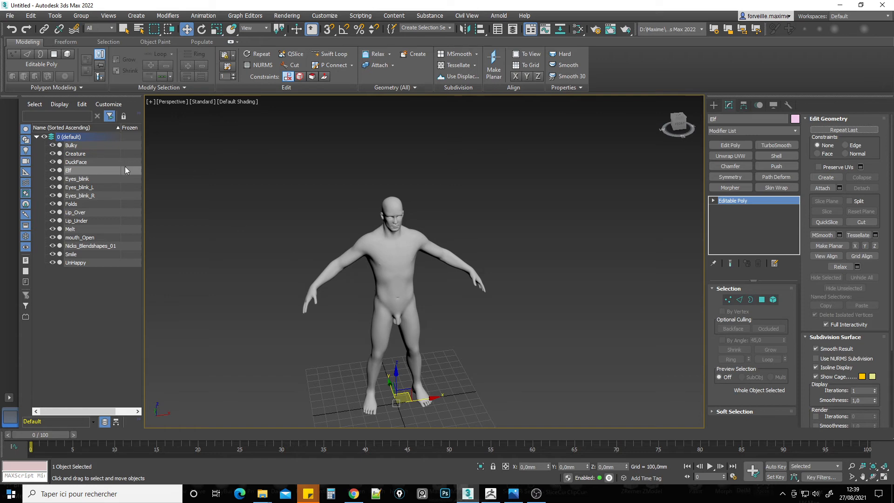
# Step: Delete all the imported morph target objects, keeping only Nicks_Blendshapes_01 in the scene
pyautogui.click(82, 238)
pyautogui.keyDown('shift'); pyautogui.click(86, 153); pyautogui.keyUp('shift')
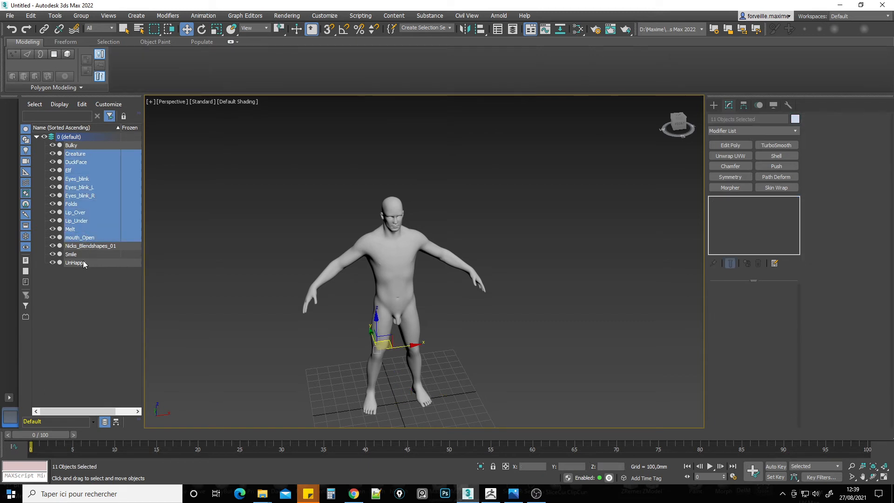
pyautogui.keyDown('ctrl'); pyautogui.click(82, 254); pyautogui.keyUp('ctrl')
pyautogui.keyDown('ctrl'); pyautogui.click(80, 262); pyautogui.keyUp('ctrl')
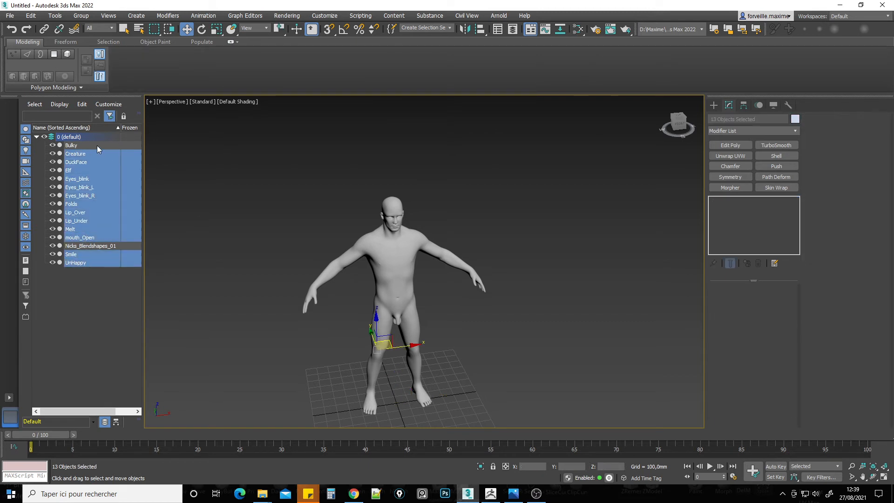
pyautogui.press('Delete')
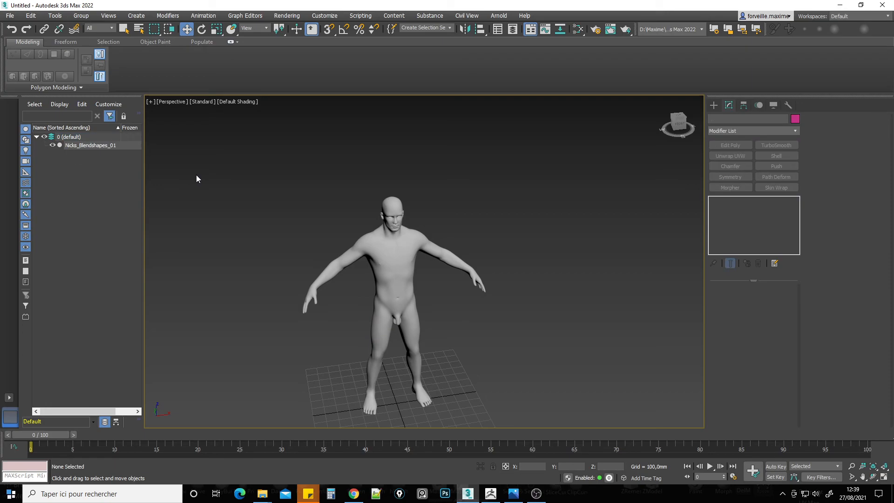
# Step: Switch back to ZBrush, shorten the displayed tool list, and convert Nicks_Blendshapes_01's layers to subtools with LayersToSubtools
pyautogui.click(494, 495)
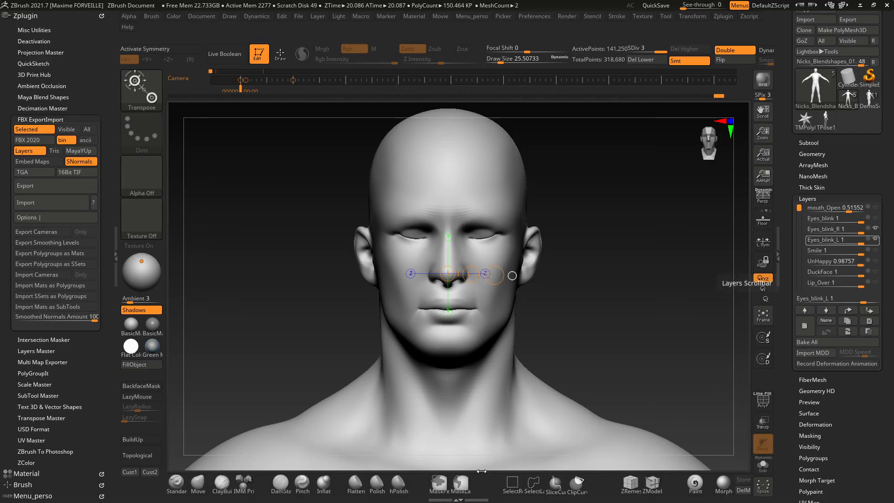
pyautogui.click(63, 120)
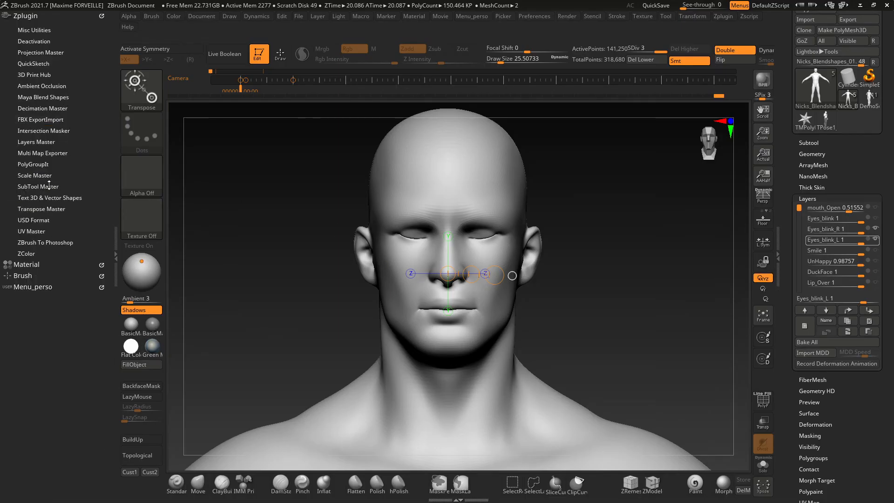
pyautogui.click(42, 142)
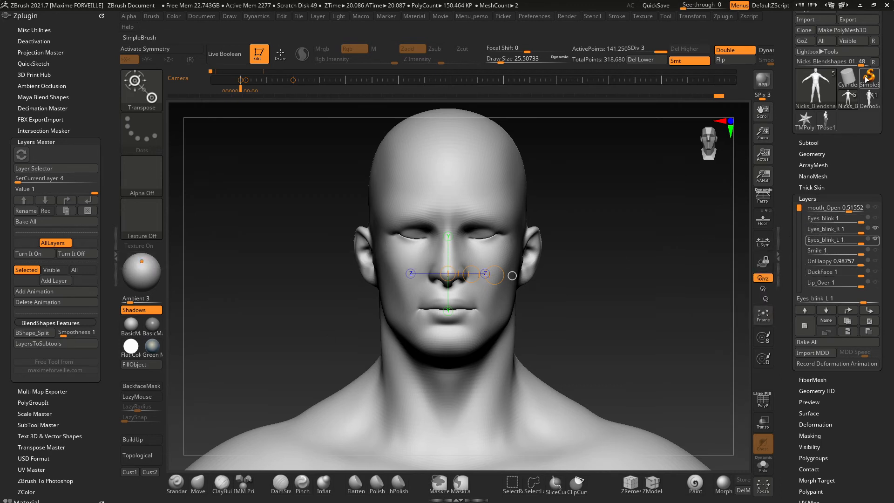
pyautogui.click(874, 62)
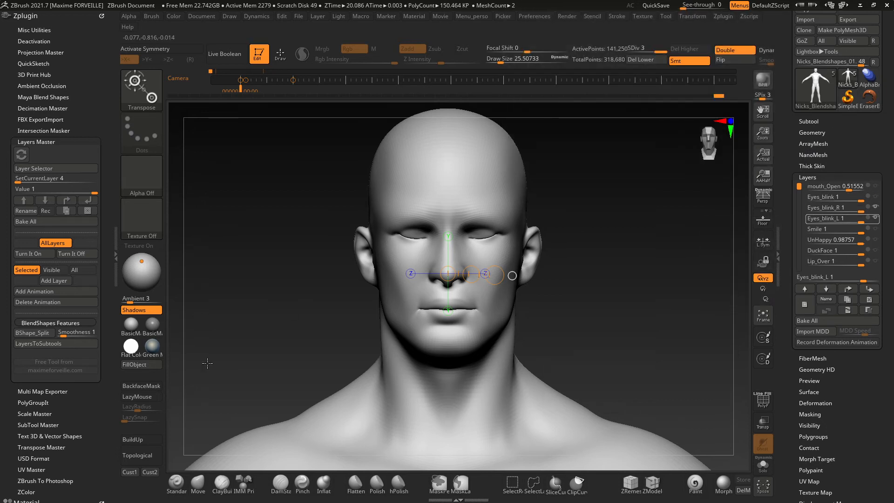
pyautogui.click(69, 342)
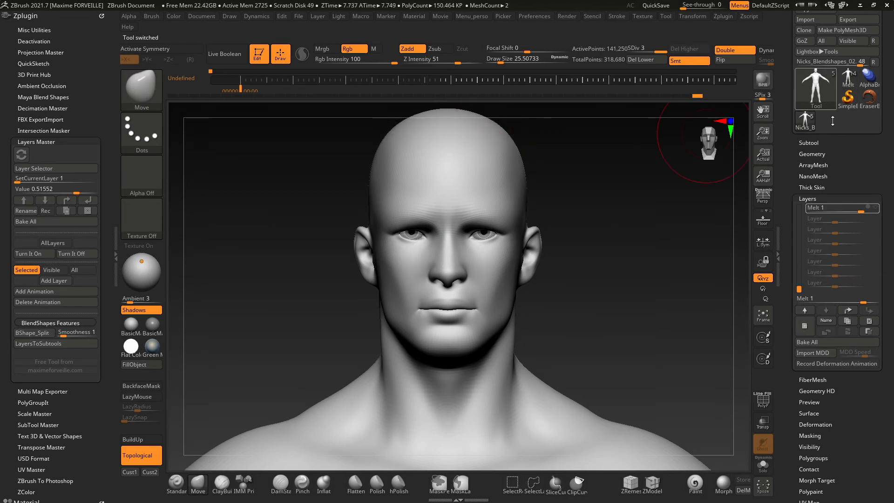
# Step: Switch to the generated Melt tool, select mouth_Open at the start of its subtool list, and isolate it with Solo
pyautogui.moveTo(798, 287); pyautogui.dragTo(799, 208)
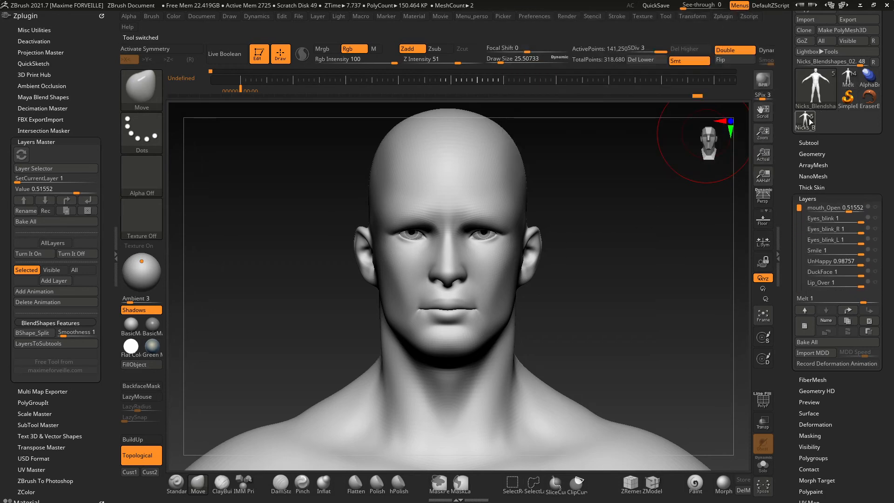
pyautogui.click(804, 128)
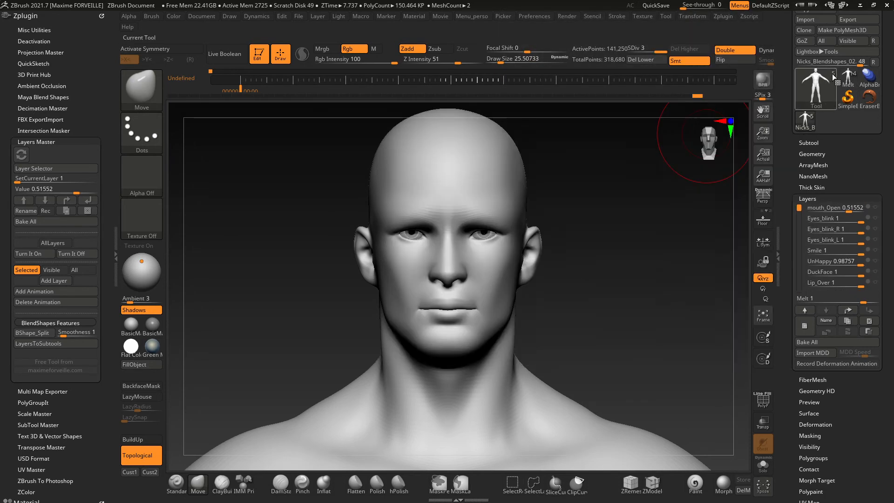
pyautogui.click(843, 70)
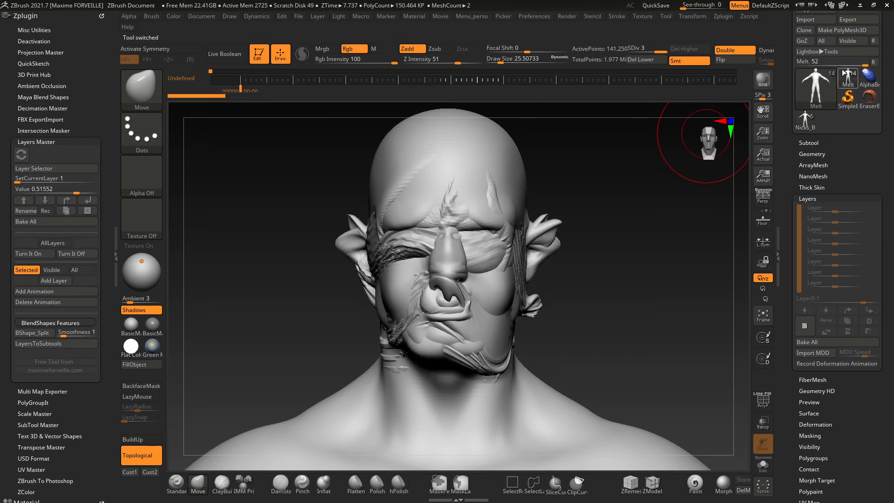
pyautogui.click(812, 143)
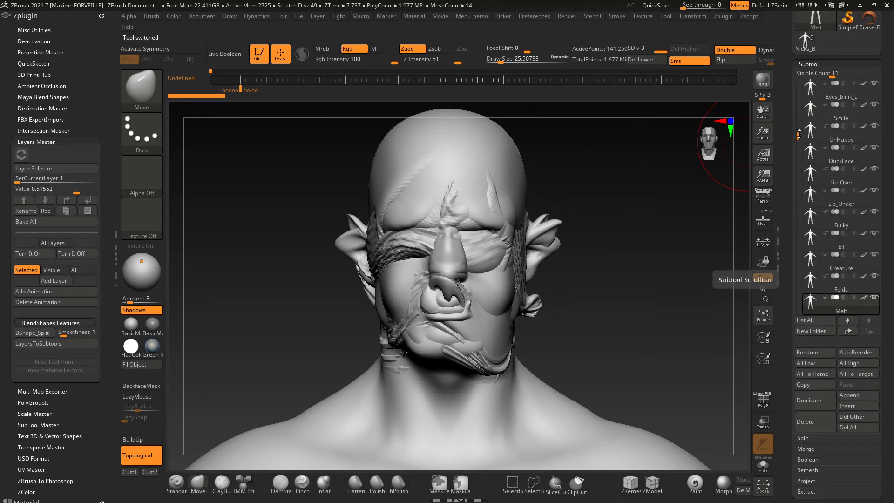
pyautogui.moveTo(798, 135); pyautogui.dragTo(776, 75)
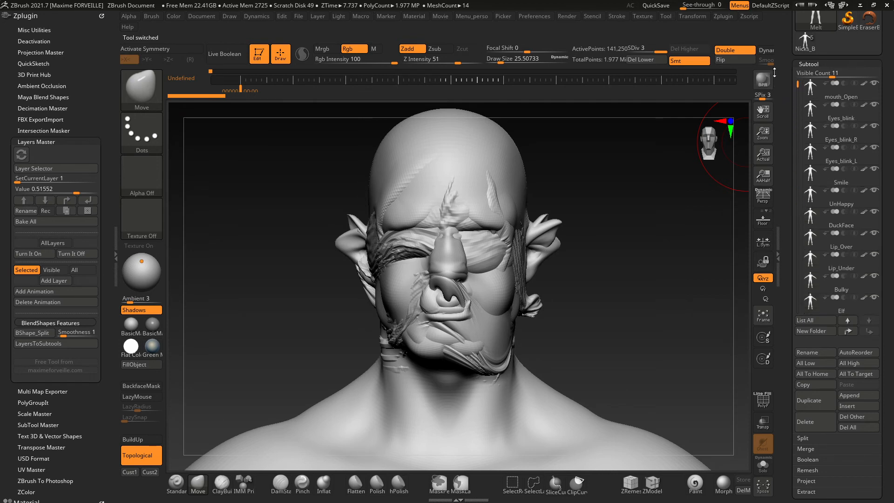
pyautogui.click(813, 85)
pyautogui.click(763, 464)
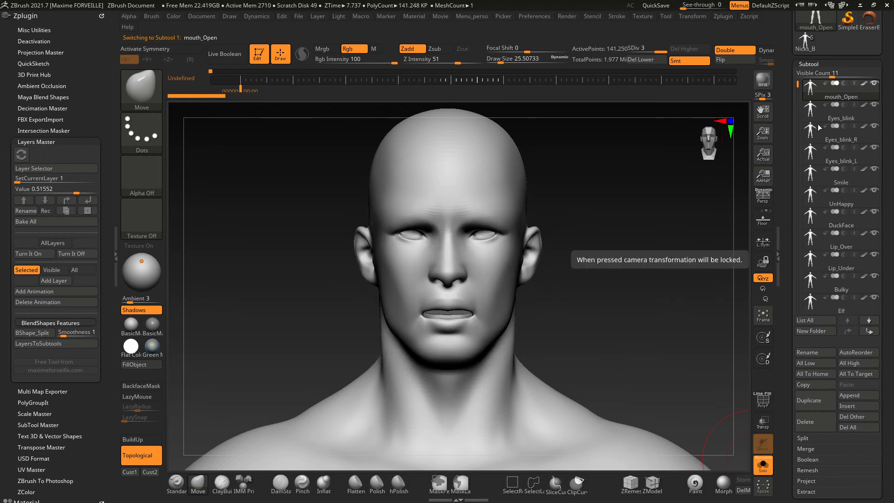
# Step: Select the subtools from Eyes_blink through Bulky one after another to inspect each isolated shape
pyautogui.click(819, 112)
pyautogui.click(819, 129)
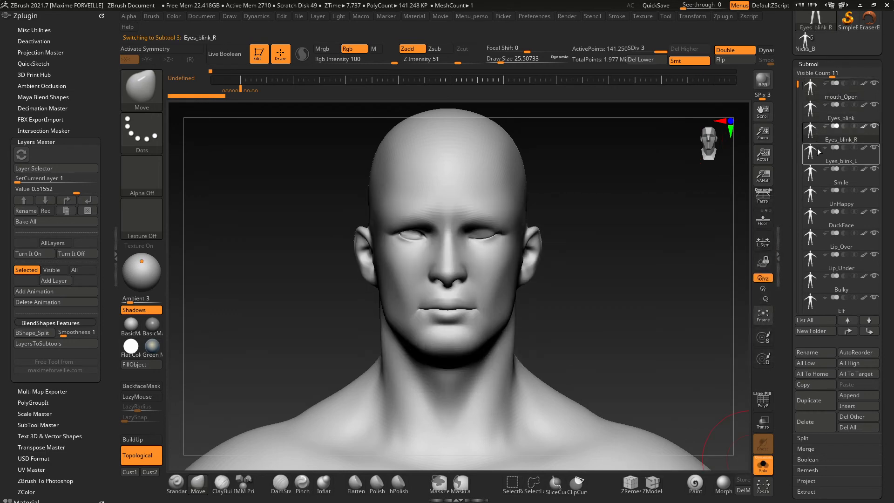
pyautogui.click(819, 151)
pyautogui.click(818, 177)
pyautogui.click(818, 200)
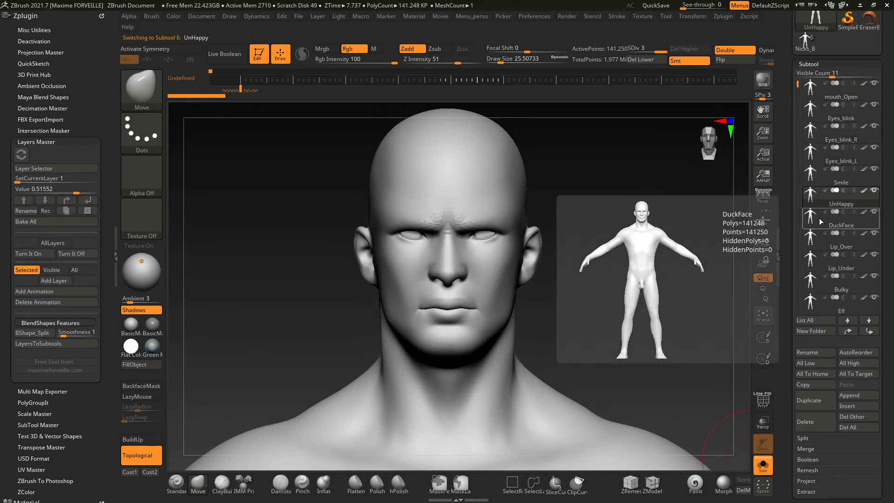
pyautogui.click(819, 218)
pyautogui.click(819, 246)
pyautogui.click(818, 269)
pyautogui.click(817, 289)
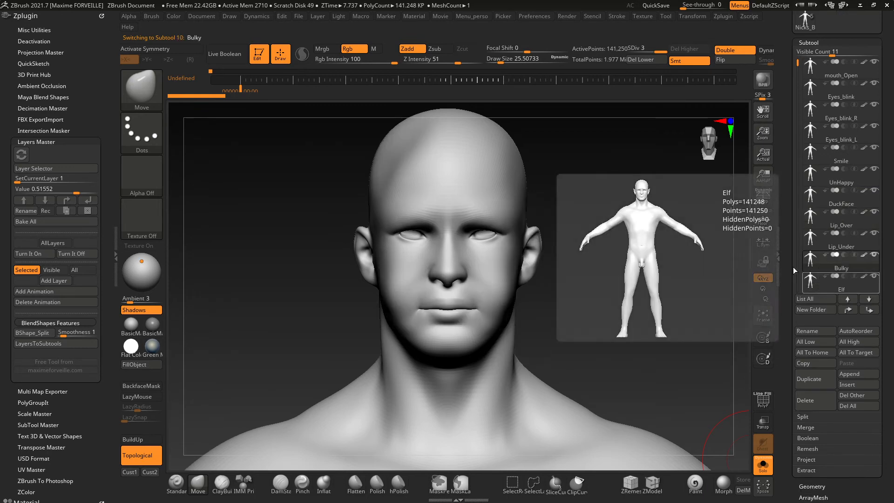
# Step: Step through the remaining subtools to the end of the list, and return one by one to mouth_Open
pyautogui.press('Down')
pyautogui.press('Down')
pyautogui.press('Down')
pyautogui.press('Down')
pyautogui.press('Up')
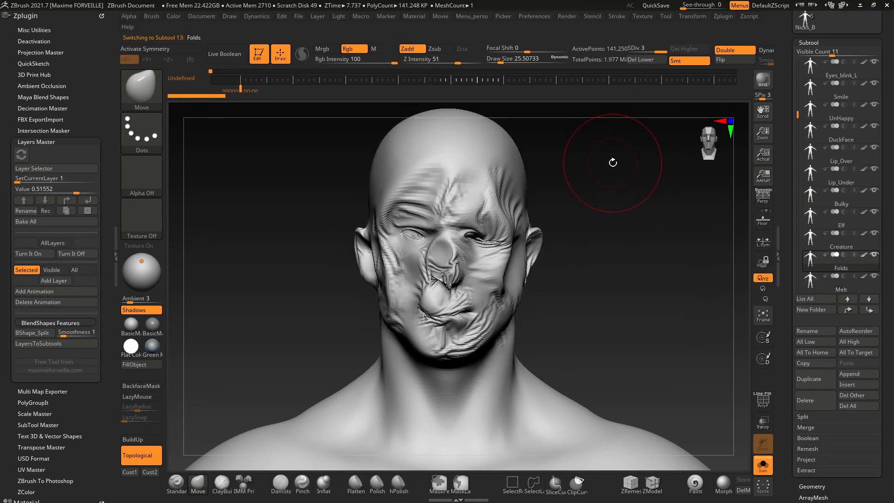
pyautogui.press('Up')
pyautogui.press('Up')
pyautogui.press('Up')
pyautogui.press('Up')
pyautogui.press('Up')
pyautogui.press('Up')
pyautogui.press('Up')
pyautogui.press('Up')
pyautogui.press('Up')
pyautogui.press('Up')
pyautogui.press('Up')
pyautogui.press('Up')
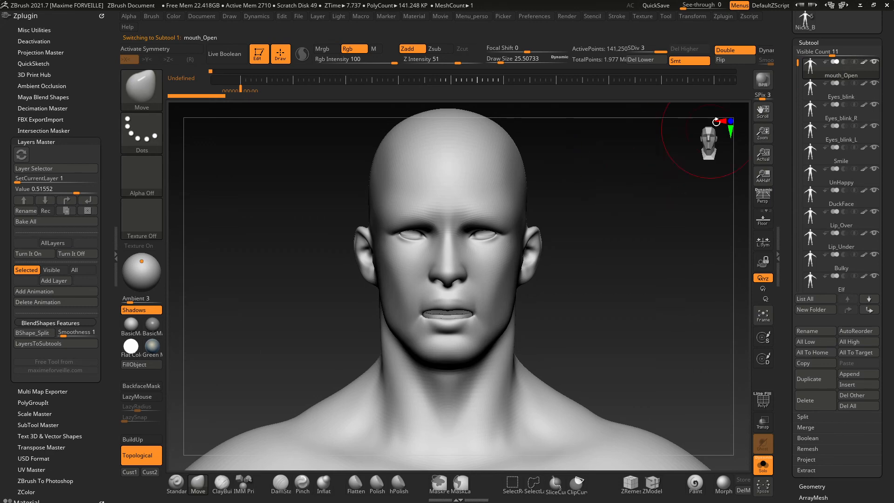
# Step: Switch to the Nicks_Blendshapes_02 tool and make layer 14, Melt, the current layer with the Layer Selector
pyautogui.moveTo(791, 44); pyautogui.dragTo(790, 189)
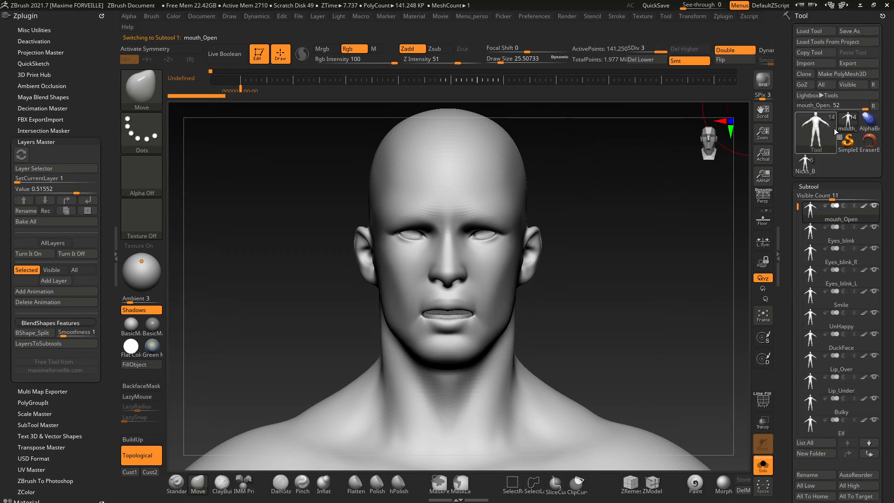
pyautogui.click(827, 142)
pyautogui.click(592, 135)
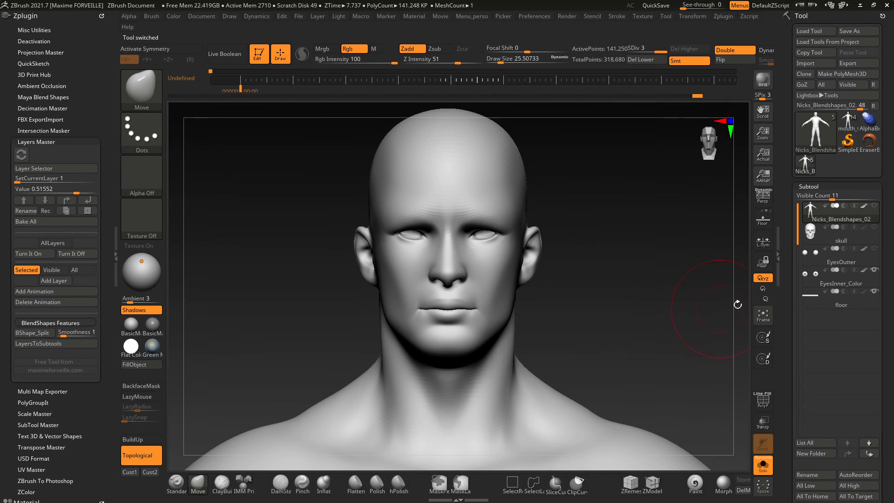
pyautogui.click(809, 187)
pyautogui.click(56, 168)
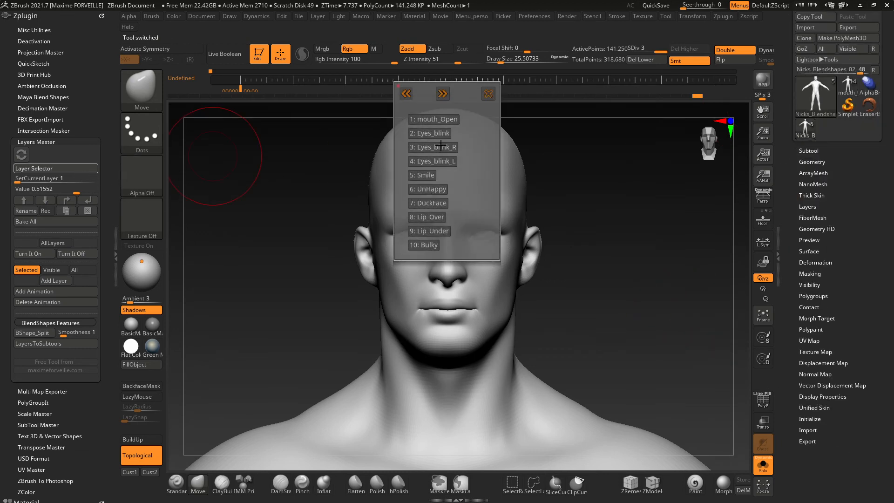
pyautogui.click(443, 94)
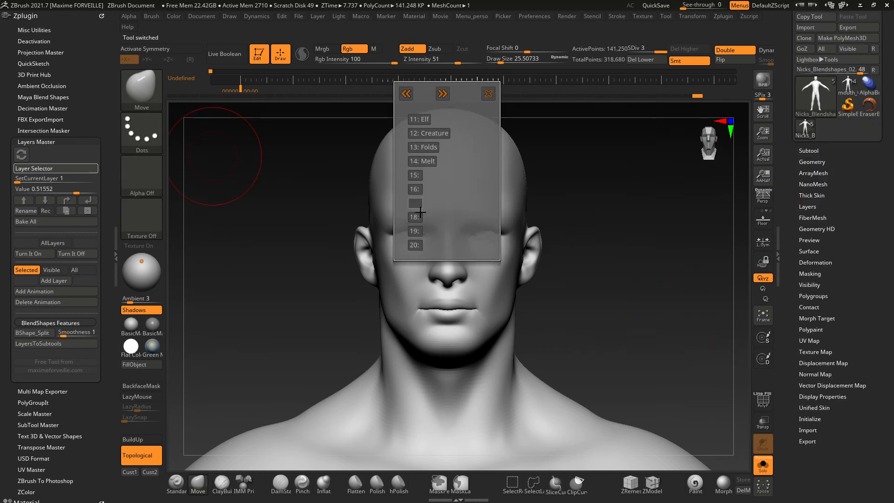
pyautogui.click(419, 163)
# Step: Set the Melt layer's intensity to 0.25 and convert the layers to subtools with LayersToSubtools
pyautogui.moveTo(96, 187); pyautogui.dragTo(61, 191)
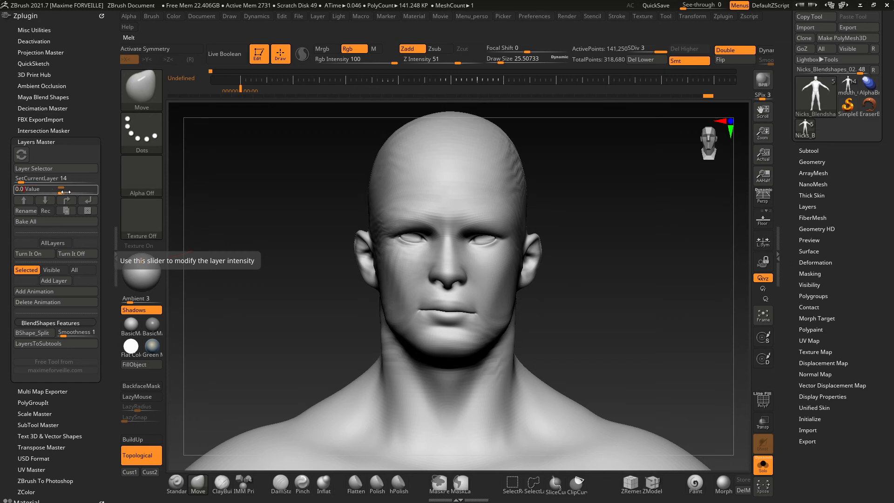
pyautogui.moveTo(65, 192); pyautogui.dragTo(65, 192)
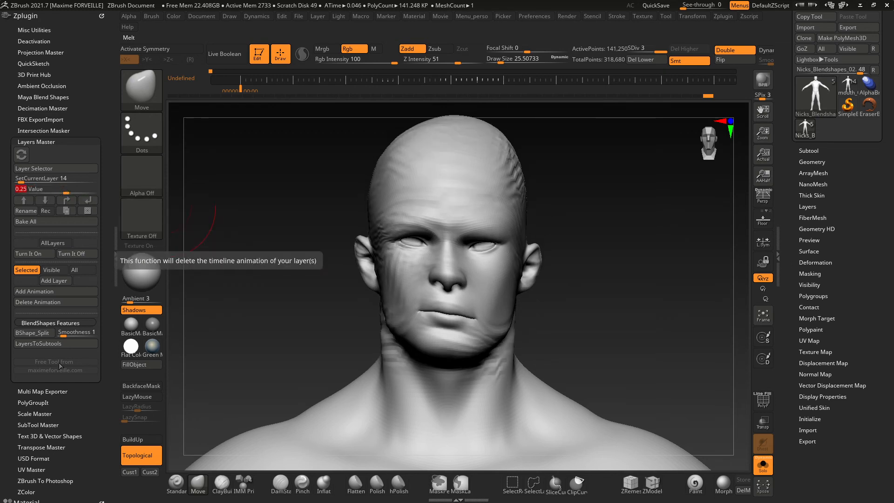
pyautogui.click(62, 347)
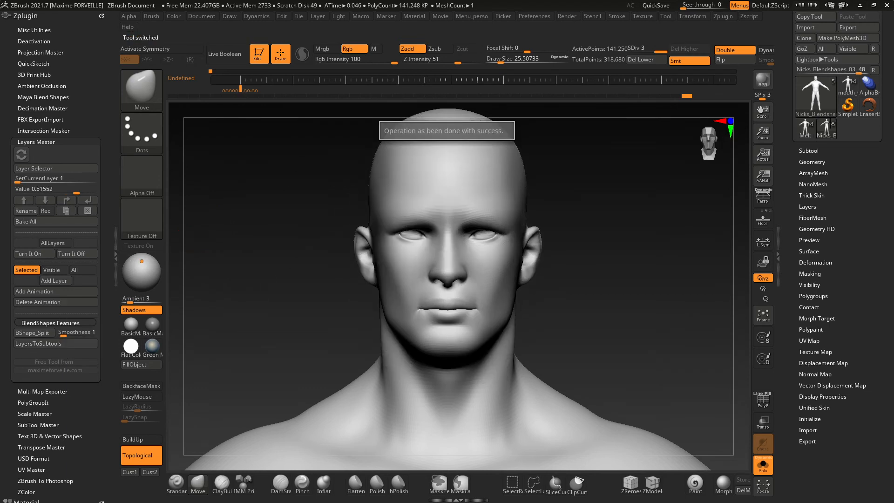
# Step: Select the Melt subtool in the first converted tool, shift the view sideways, and stamp a snapshot of it on the canvas
pyautogui.click(847, 88)
pyautogui.click(809, 151)
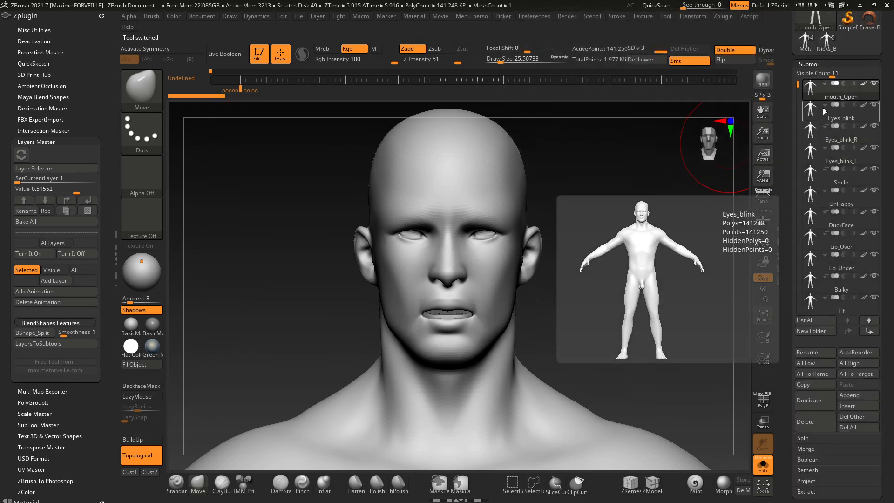
pyautogui.moveTo(799, 106); pyautogui.dragTo(799, 153)
pyautogui.click(833, 282)
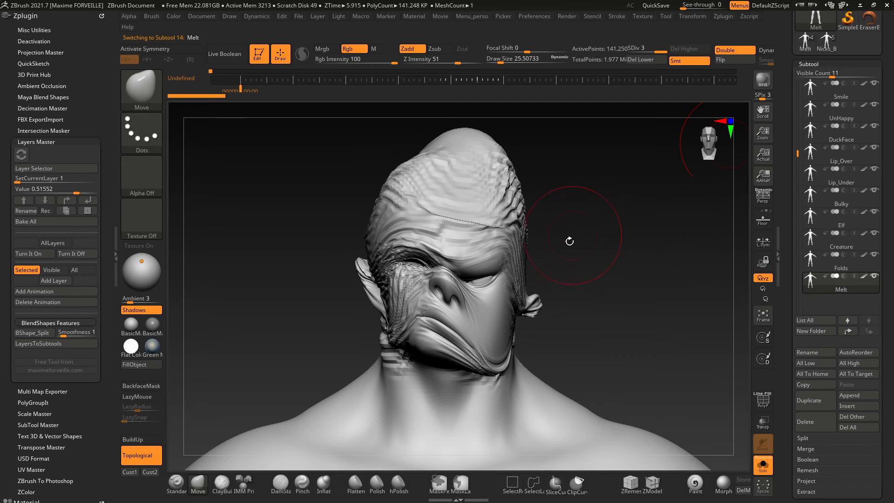
pyautogui.moveTo(568, 240); pyautogui.dragTo(726, 209)
pyautogui.hotkey('shift', 's')
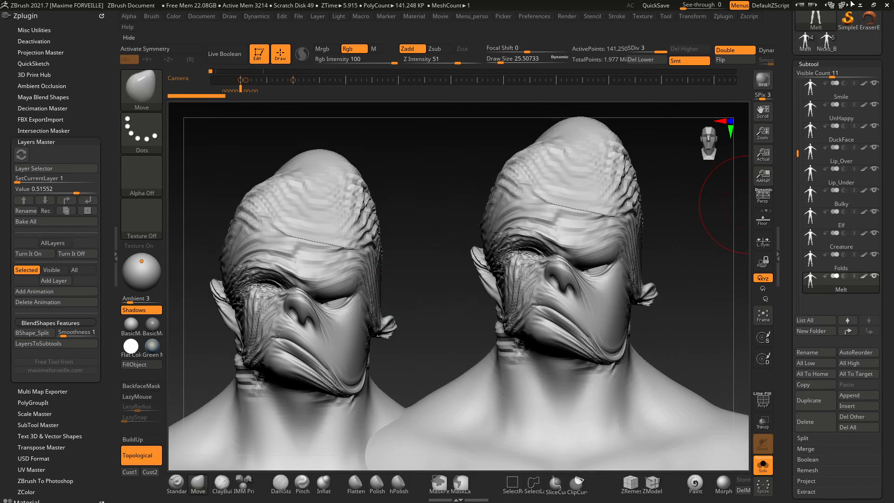
# Step: Switch to the newly converted Melt tool, line it up beside the snapshot for comparison, and clear the canvas snapshots
pyautogui.click(805, 43)
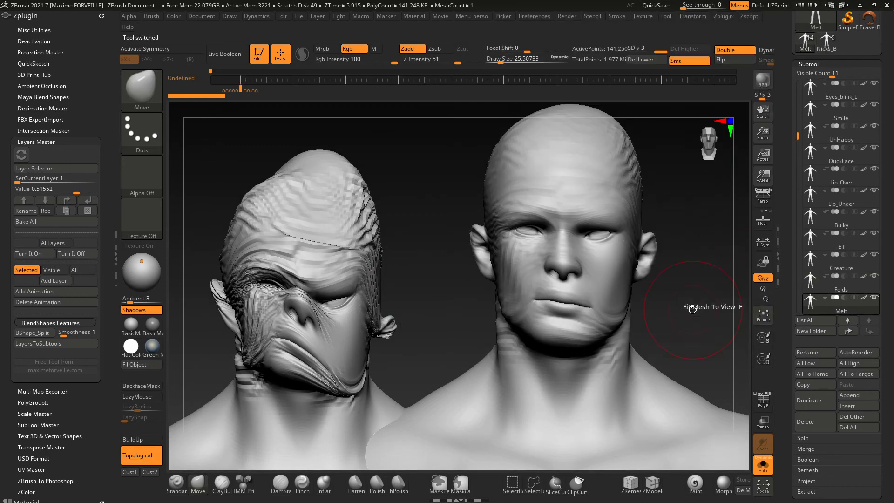
pyautogui.keyDown('alt'); pyautogui.moveTo(691, 329); pyautogui.dragTo(676, 352); pyautogui.keyUp('alt')
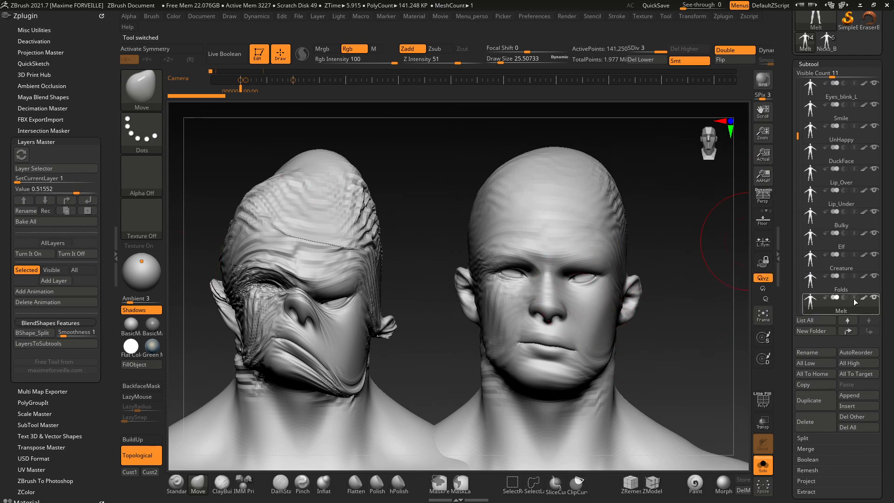
pyautogui.moveTo(580, 223); pyautogui.dragTo(593, 226, button='right')
pyautogui.hotkey('ctrl', 'n')
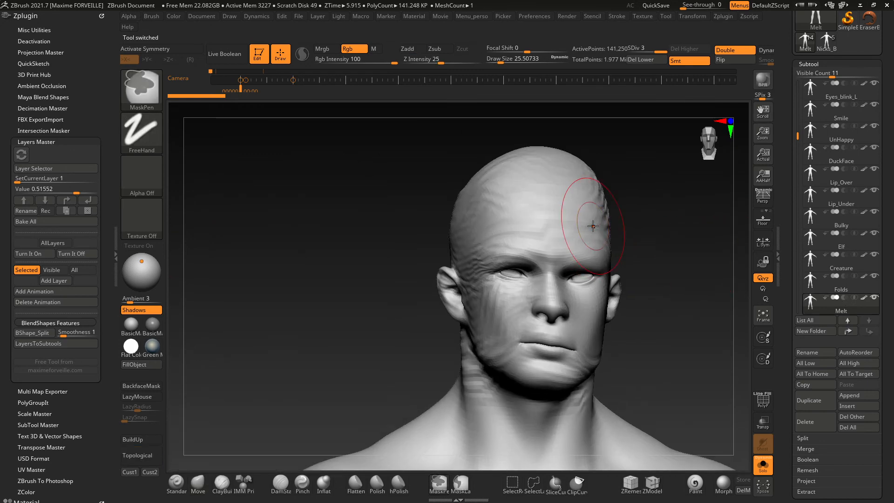
# Step: Return to the start of the subtool list and disable Layers in the FBX ExportImport settings
pyautogui.moveTo(787, 47); pyautogui.dragTo(785, 93)
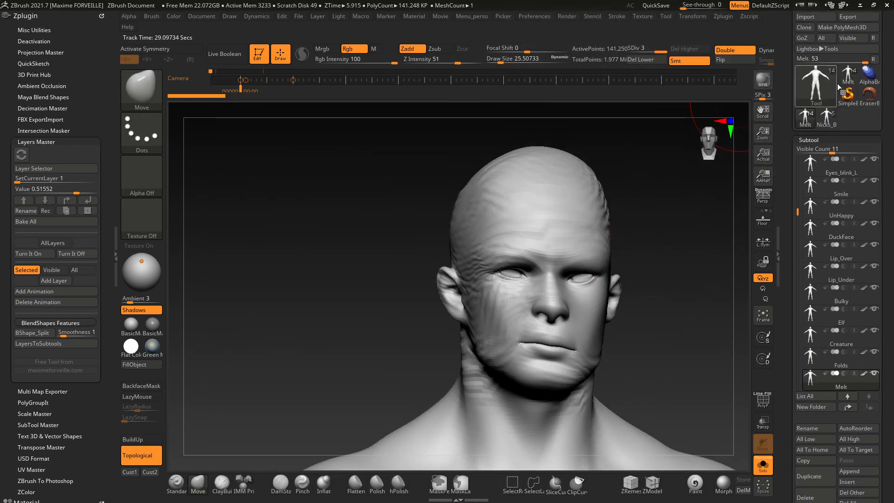
pyautogui.moveTo(797, 206); pyautogui.dragTo(796, 145)
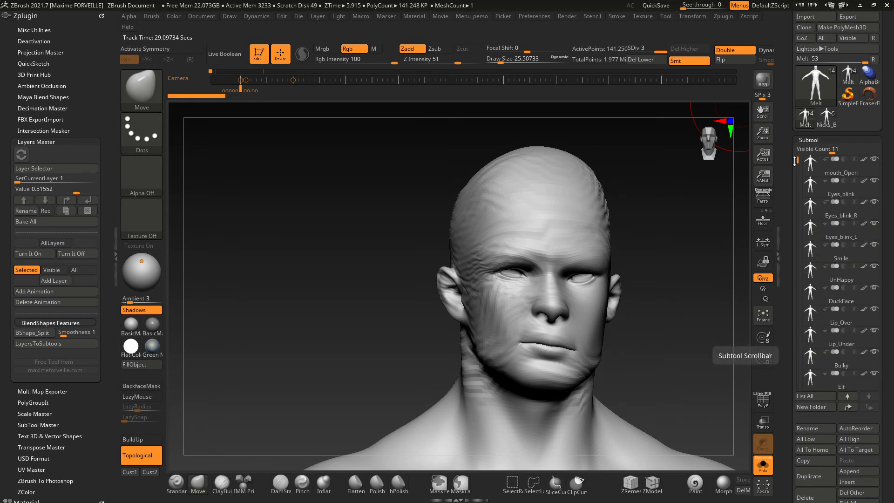
pyautogui.moveTo(817, 175)
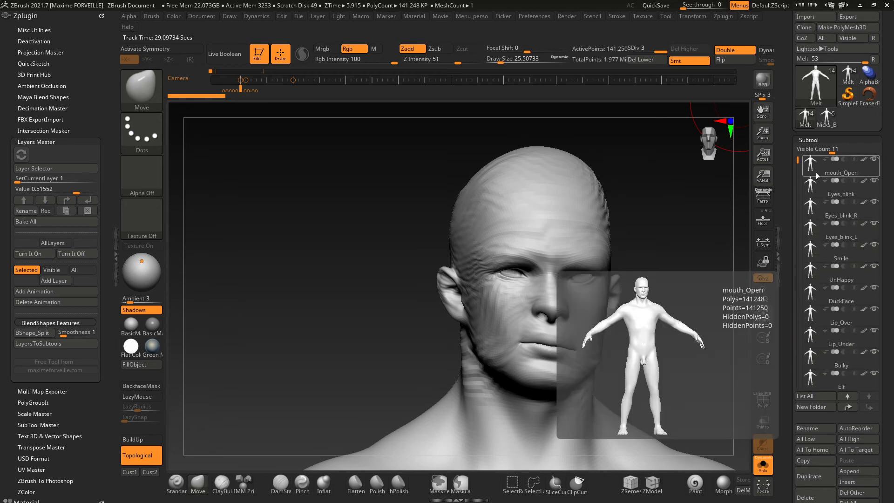
pyautogui.click(83, 142)
pyautogui.click(54, 118)
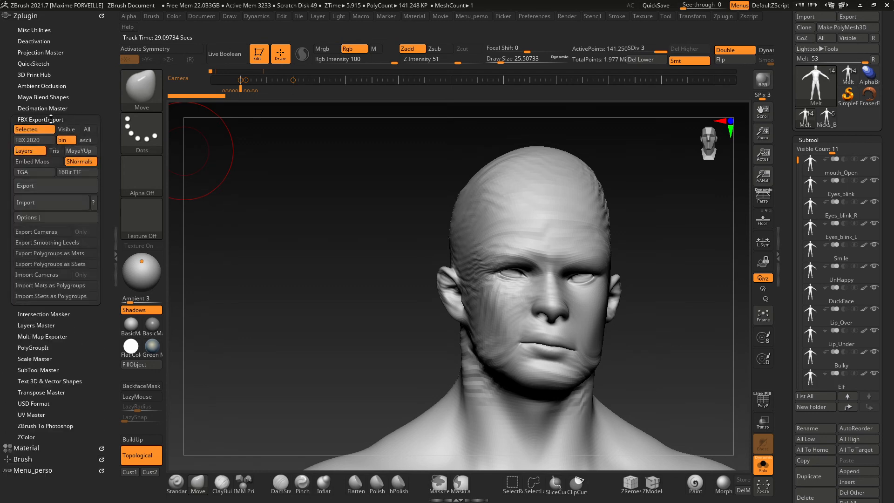
pyautogui.click(27, 154)
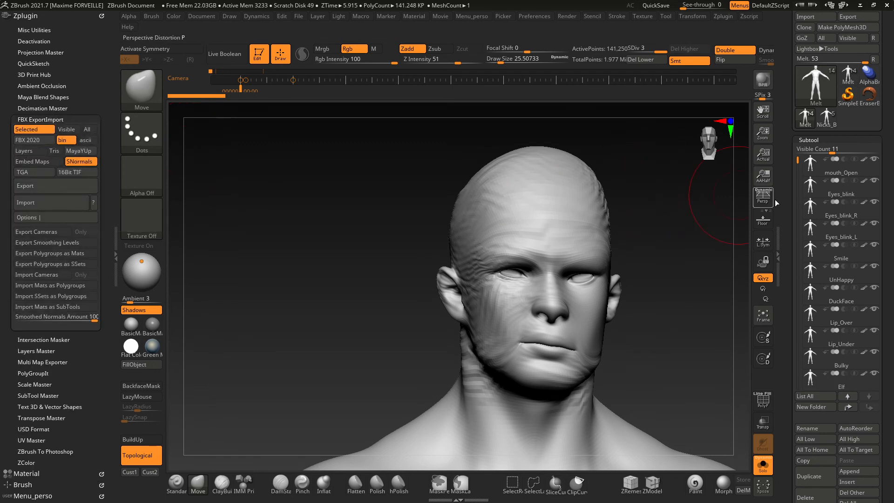
# Step: Select the mouth_Open subtool, check its layer list, and set the FBX export to include all subtools
pyautogui.click(833, 169)
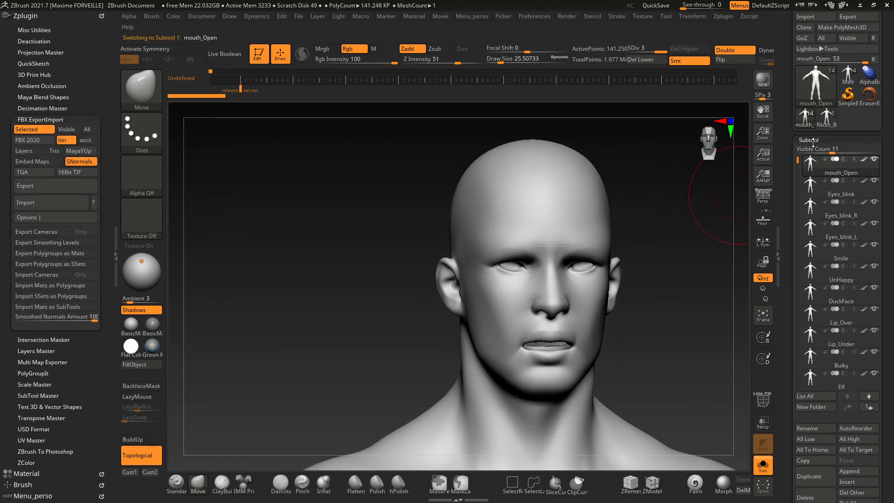
pyautogui.click(812, 140)
pyautogui.click(810, 196)
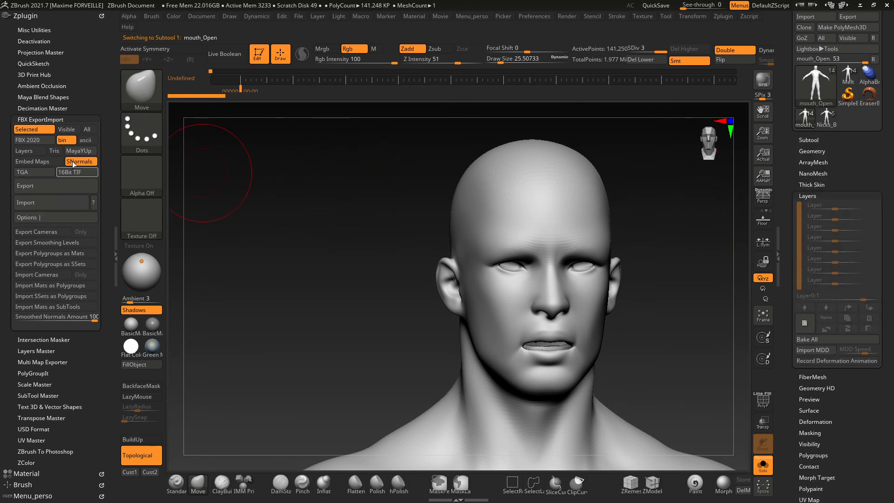
pyautogui.click(87, 130)
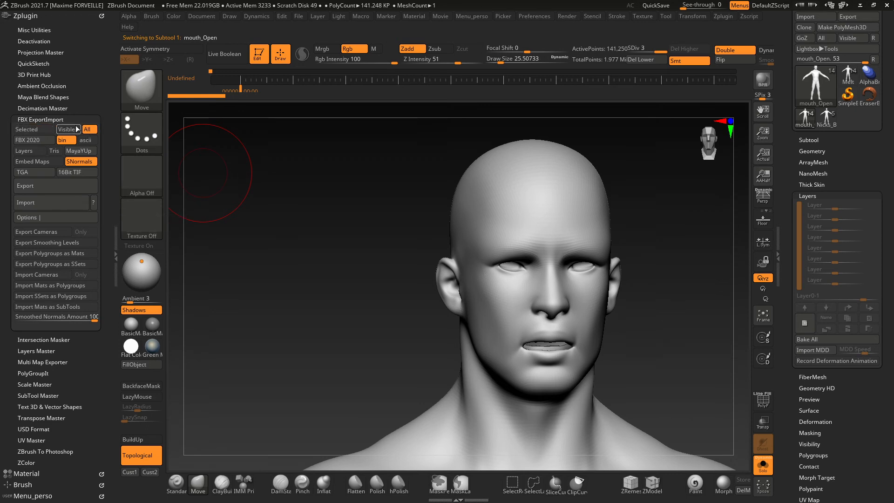
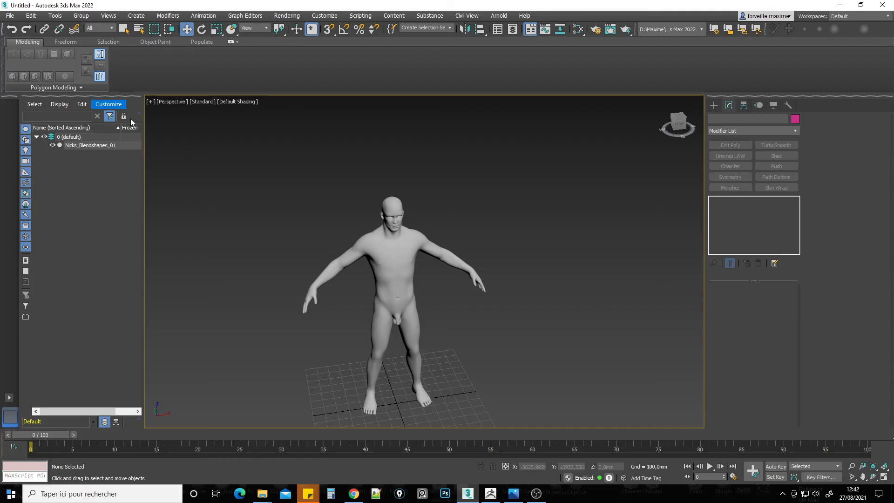
# Step: Switch to 3ds Max, select Nicks_Blendshapes_01, and remove its Morpher modifier
pyautogui.click(102, 145)
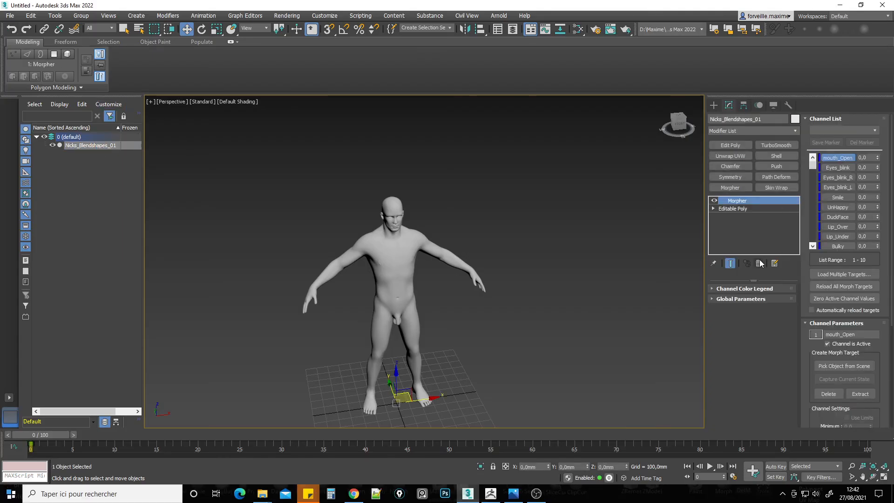
pyautogui.click(759, 262)
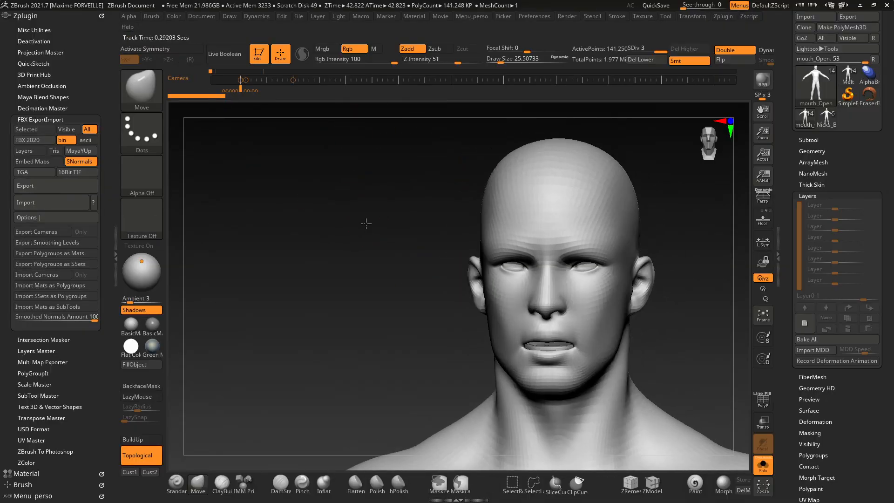
# Step: Switch to 3ds Max and import All_blendshapes.fbx with the add and update animation setting
pyautogui.click(860, 5)
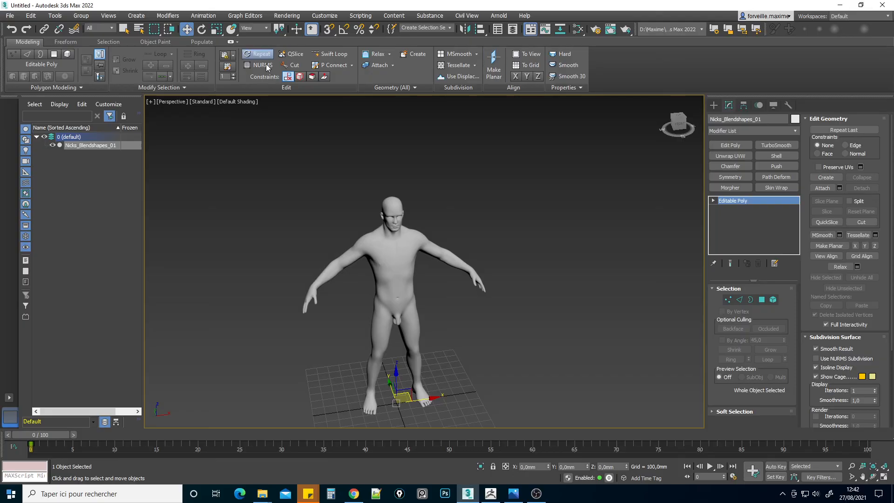
pyautogui.click(10, 16)
pyautogui.moveTo(70, 142)
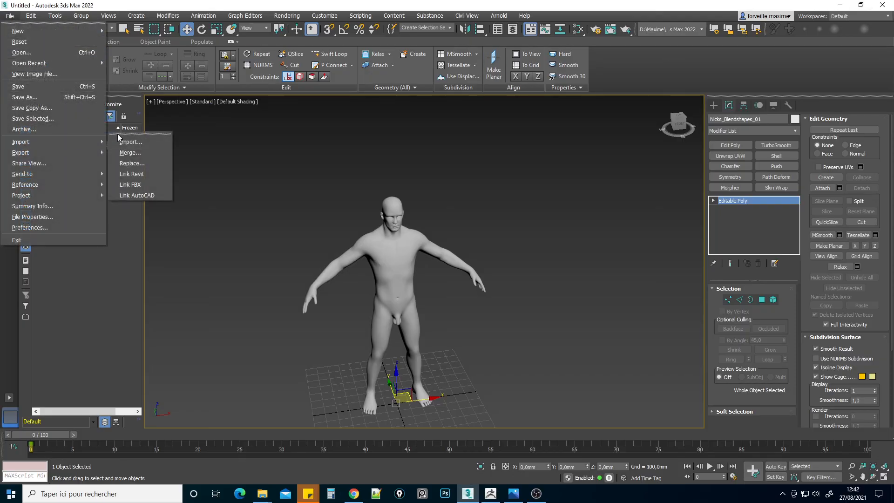
pyautogui.click(139, 142)
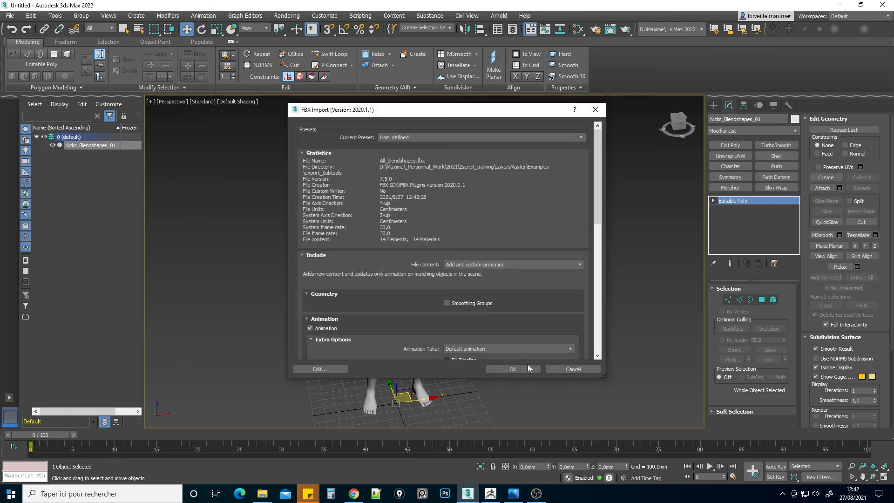
pyautogui.click(528, 369)
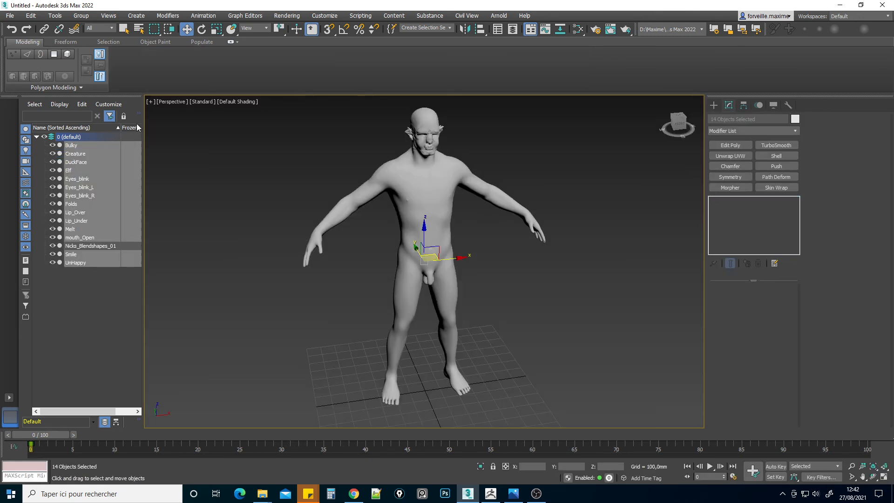
# Step: Move the imported blendshape targets into a new layer, collapse it and hide it
pyautogui.click(138, 114)
pyautogui.click(93, 129)
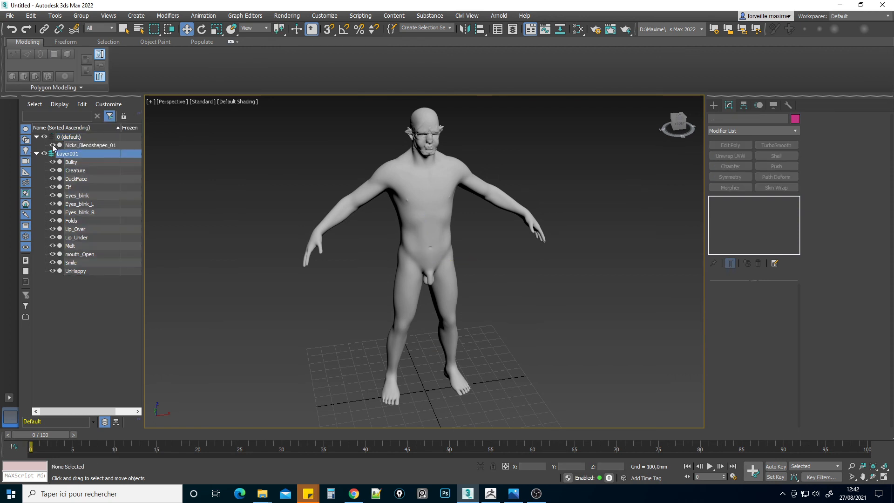
pyautogui.click(36, 152)
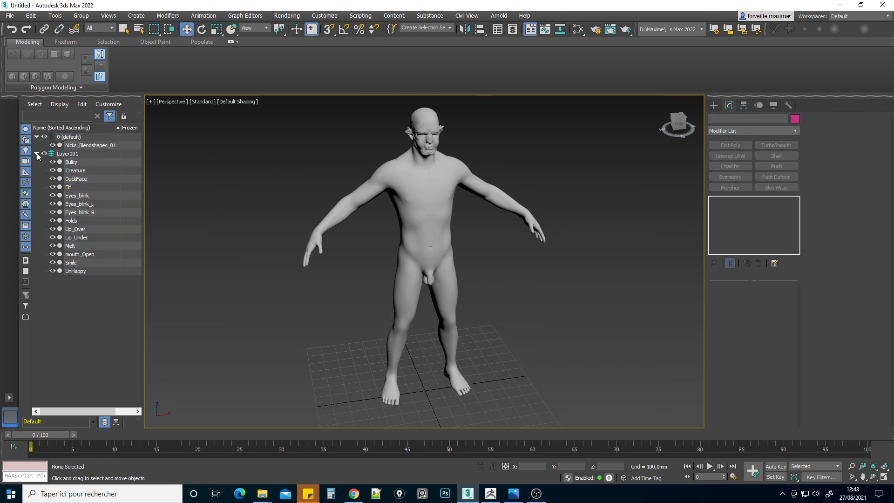
pyautogui.click(36, 153)
pyautogui.click(44, 154)
# Step: Add a Morpher modifier to Nicks_Blendshapes_01 and frame its face from the front
pyautogui.click(90, 145)
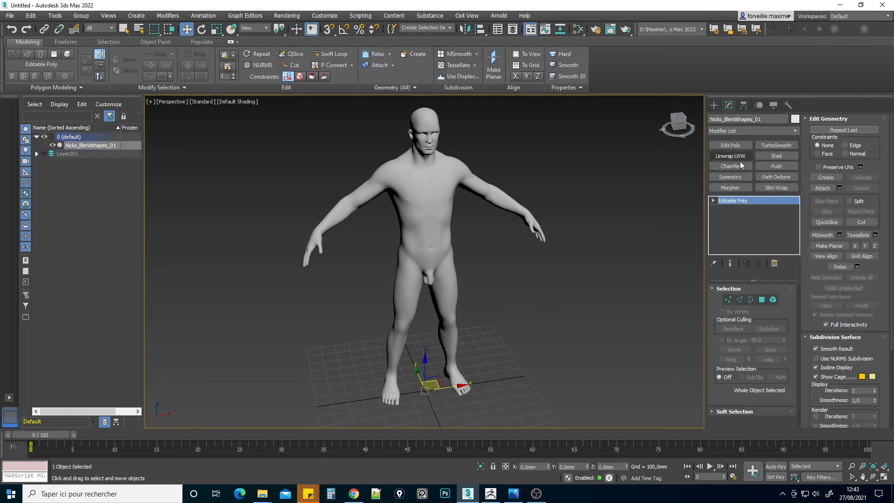
pyautogui.click(730, 187)
pyautogui.scroll(2, 585, 251)
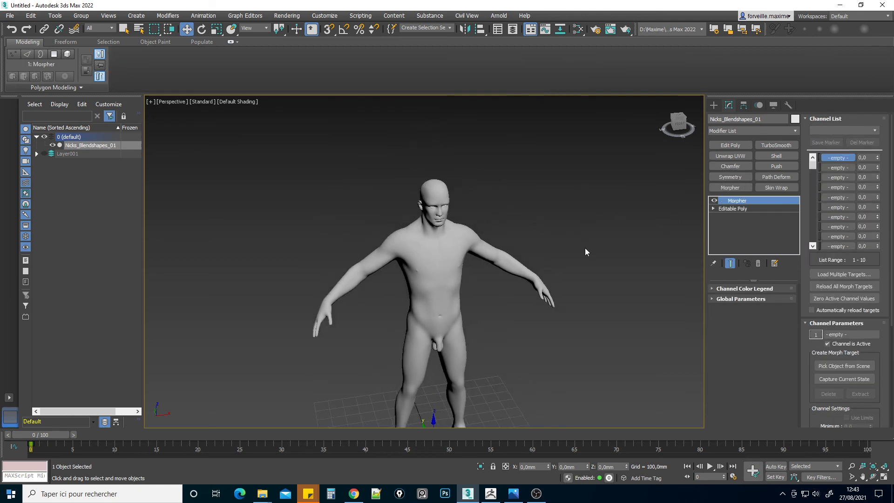
pyautogui.press('f')
pyautogui.scroll(2, 441, 166)
pyautogui.moveTo(440, 165)
pyautogui.mouseDown(button='middle')
pyautogui.moveTo(457, 247)
pyautogui.moveTo(532, 415)
pyautogui.mouseUp(button='middle')
pyautogui.press('F3')
pyautogui.scroll(9, 444, 205)
# Step: Load all the targets from Bulky to UnHappy into the Morpher and try out a channel
pyautogui.click(844, 274)
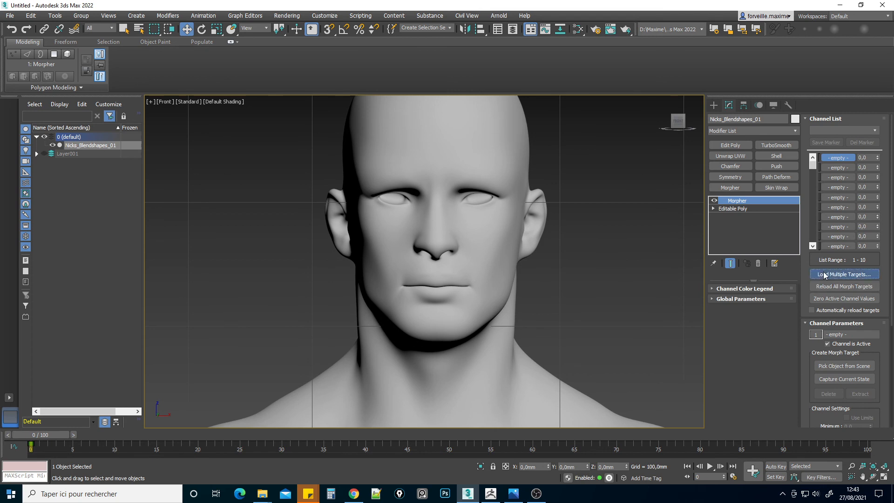
pyautogui.click(79, 65)
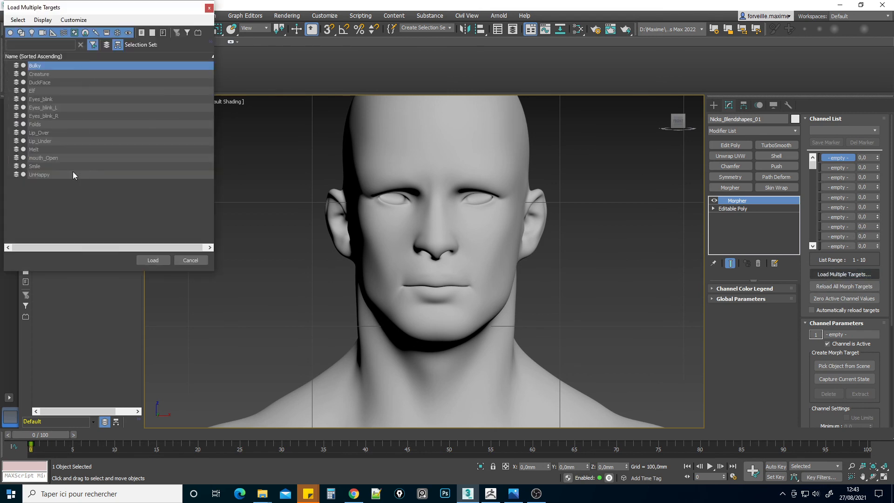
pyautogui.keyDown('shift'); pyautogui.click(73, 175); pyautogui.keyUp('shift')
pyautogui.click(164, 261)
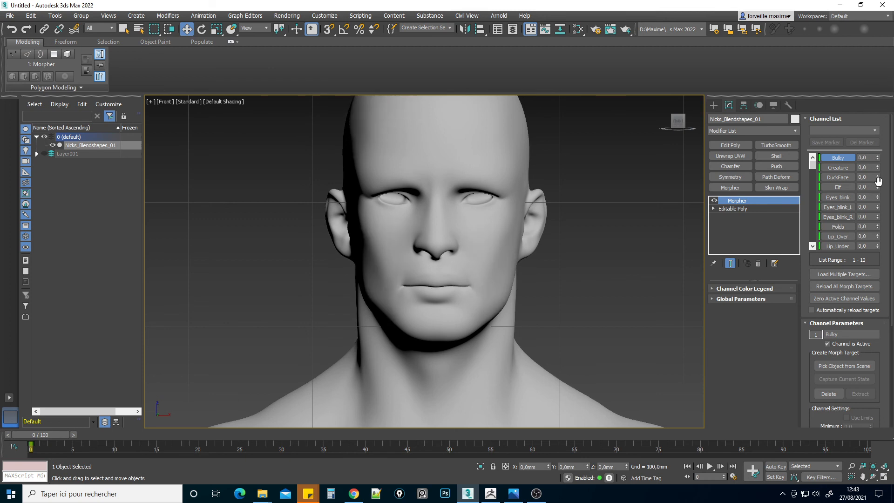
pyautogui.moveTo(877, 201); pyautogui.dragTo(868, 241)
# Step: Expand Layer001 in the scene list, and set the Elf morph channel of Nicks_Blendshapes_01 to 100
pyautogui.click(36, 154)
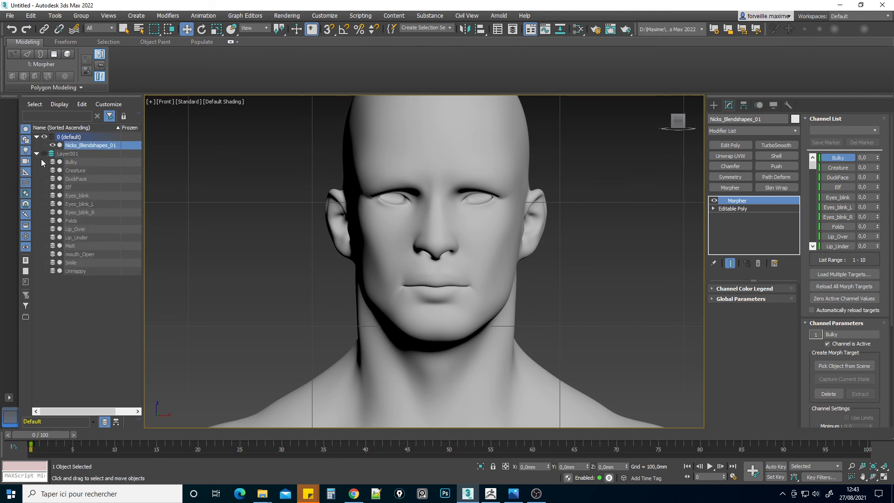
pyautogui.click(40, 153)
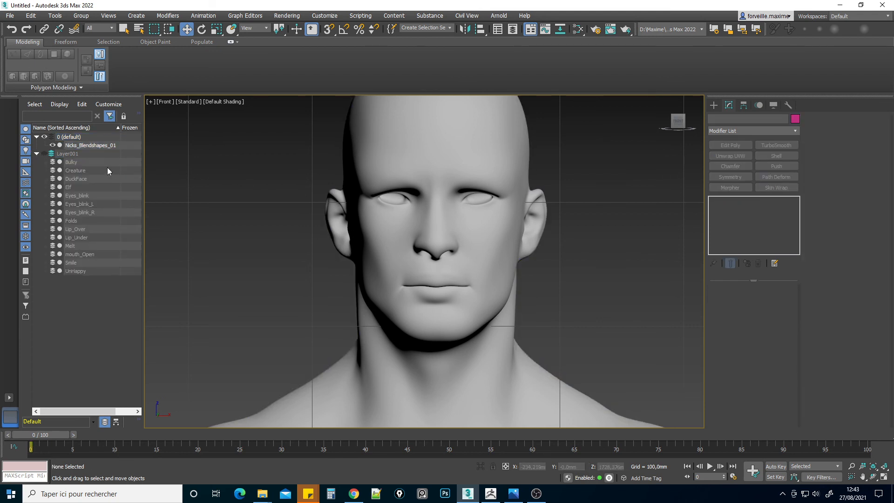
pyautogui.click(80, 144)
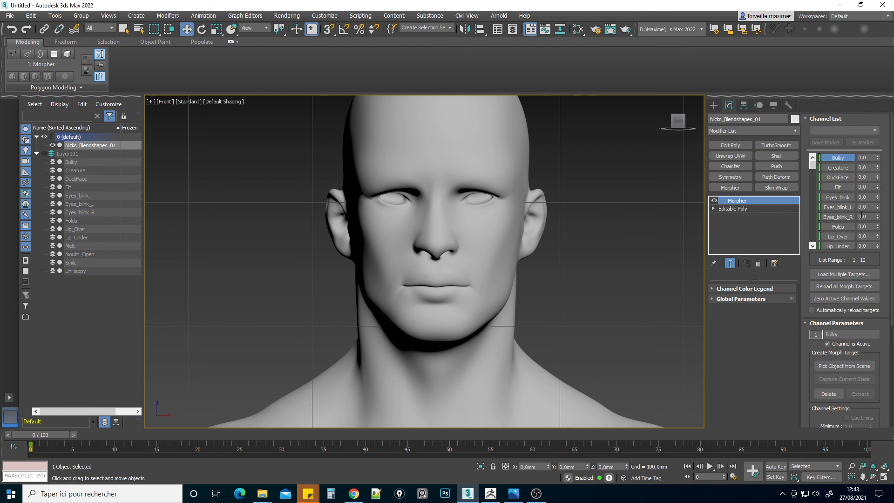
pyautogui.moveTo(813, 167)
pyautogui.mouseDown()
pyautogui.moveTo(817, 184)
pyautogui.moveTo(818, 173)
pyautogui.mouseUp()
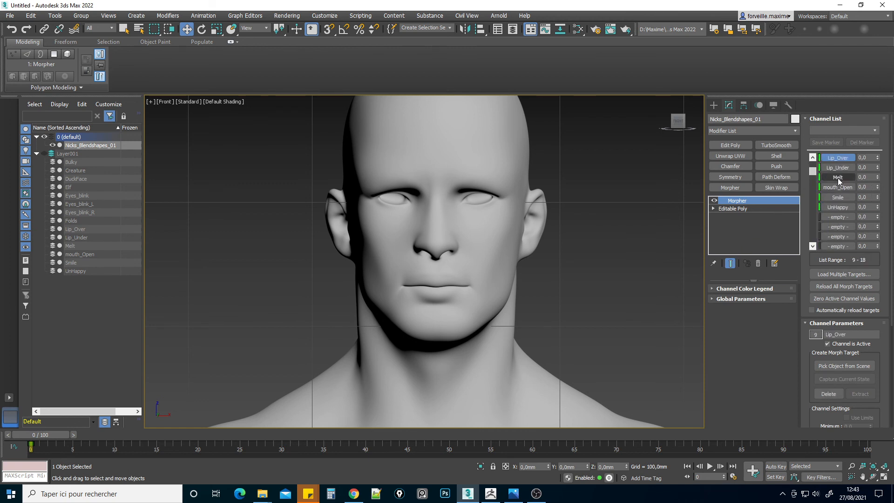
pyautogui.click(813, 158)
pyautogui.click(813, 159)
pyautogui.click(813, 158)
pyautogui.click(813, 158)
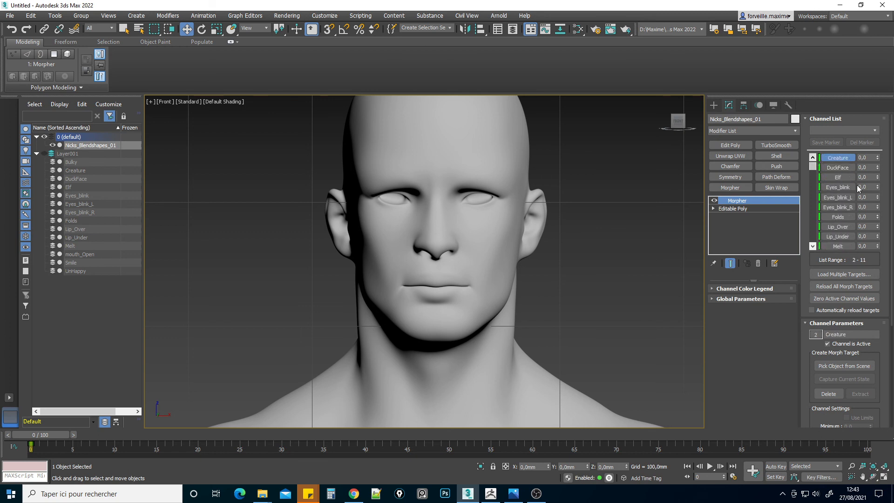
pyautogui.moveTo(878, 177); pyautogui.dragTo(878, 49)
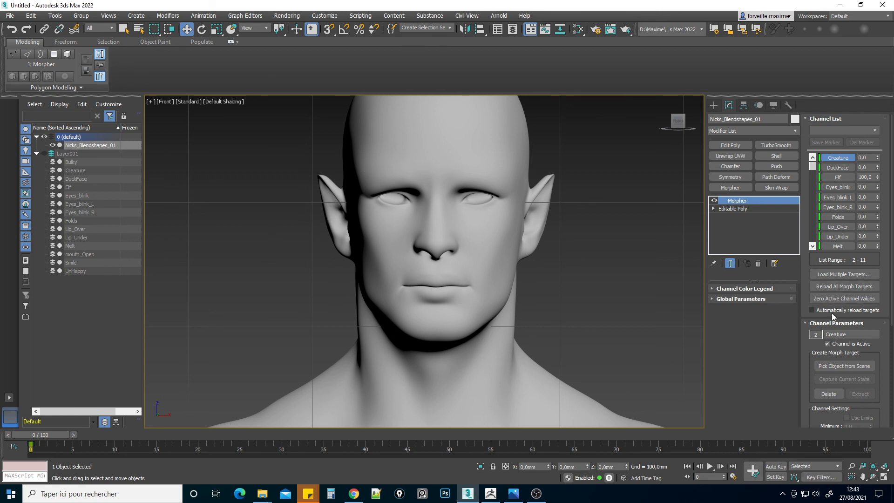
# Step: Make Layer001 visible and hide all its target meshes except Elf
pyautogui.click(45, 153)
pyautogui.click(68, 186)
pyautogui.click(108, 188)
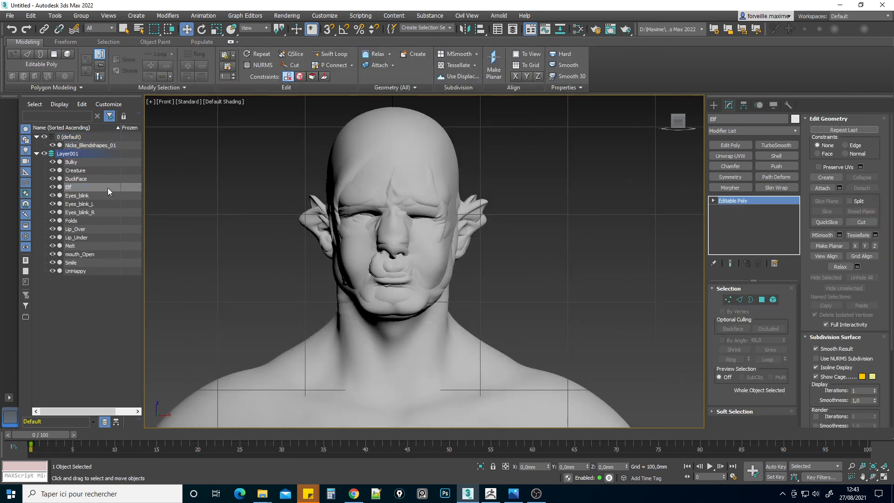
pyautogui.click(78, 162)
pyautogui.keyDown('shift'); pyautogui.click(77, 272); pyautogui.keyUp('shift')
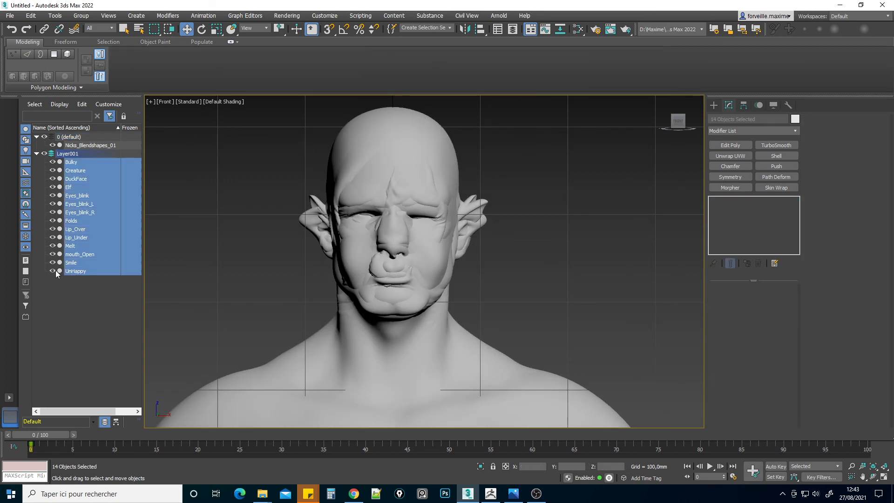
pyautogui.click(55, 270)
pyautogui.click(71, 187)
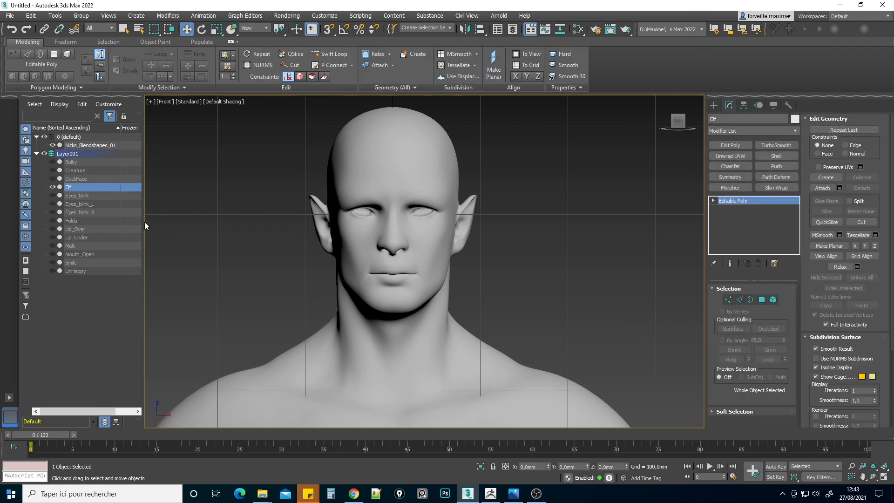
# Step: Move the Elf target about 639 mm along X so it stands beside the base mesh
pyautogui.scroll(-6, 225, 261)
pyautogui.scroll(-6, 306, 296)
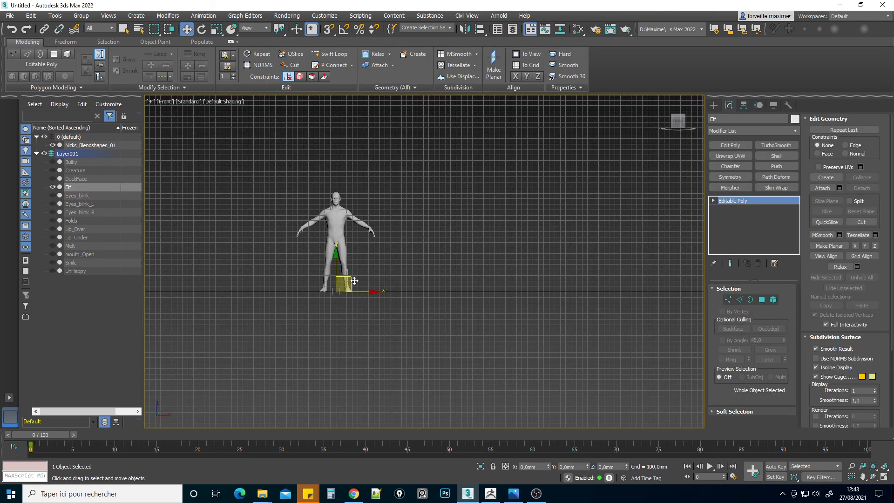
pyautogui.moveTo(362, 290); pyautogui.dragTo(407, 287)
pyautogui.scroll(10, 398, 197)
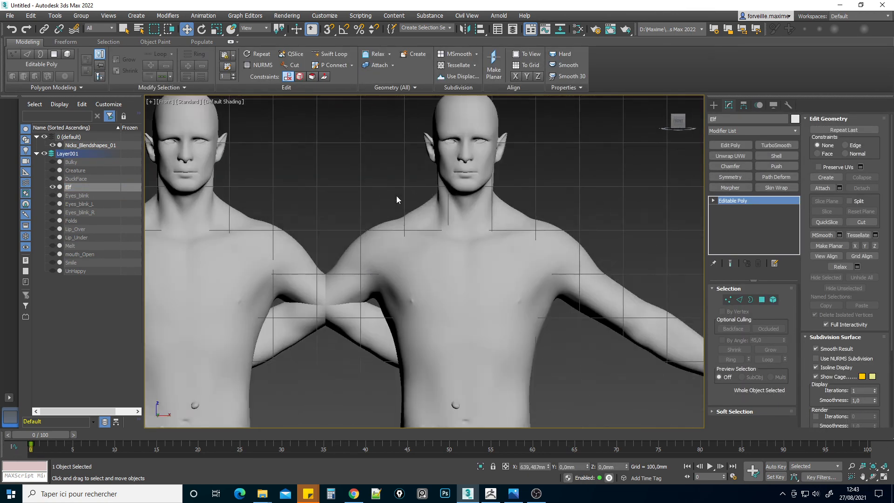
# Step: Select the vertices at the tip of one ear on the Elf target
pyautogui.click(727, 300)
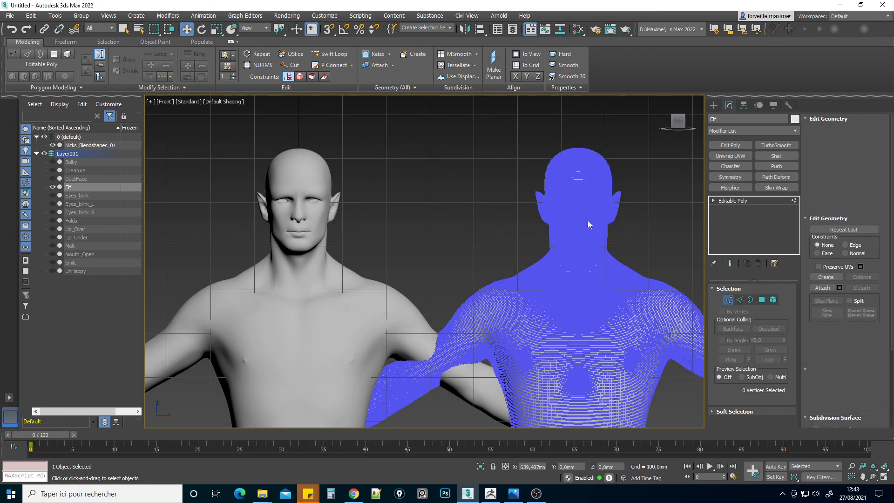
pyautogui.scroll(8, 593, 223)
pyautogui.scroll(3, 535, 233)
pyautogui.moveTo(398, 158); pyautogui.dragTo(437, 200)
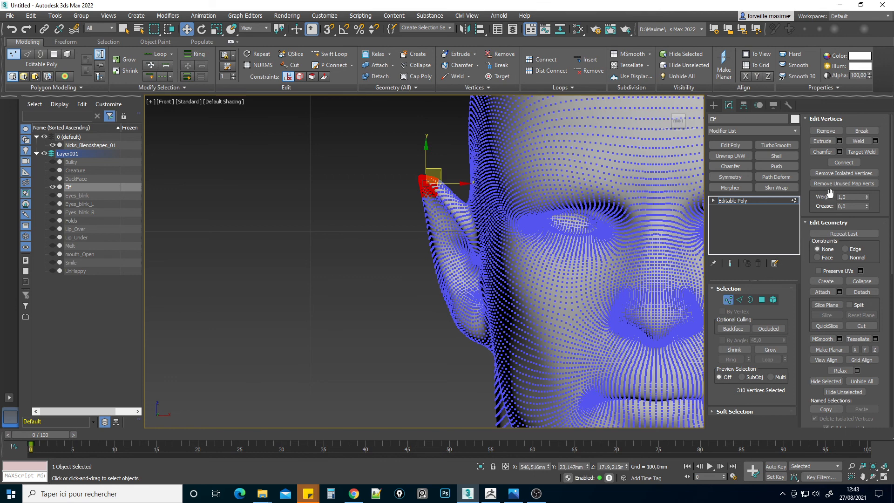
# Step: Locate the soft selection settings of the Elf mesh and enable soft selection
pyautogui.scroll(-3, 819, 286)
pyautogui.scroll(-3, 820, 286)
pyautogui.scroll(-4, 820, 344)
pyautogui.scroll(-8, 820, 343)
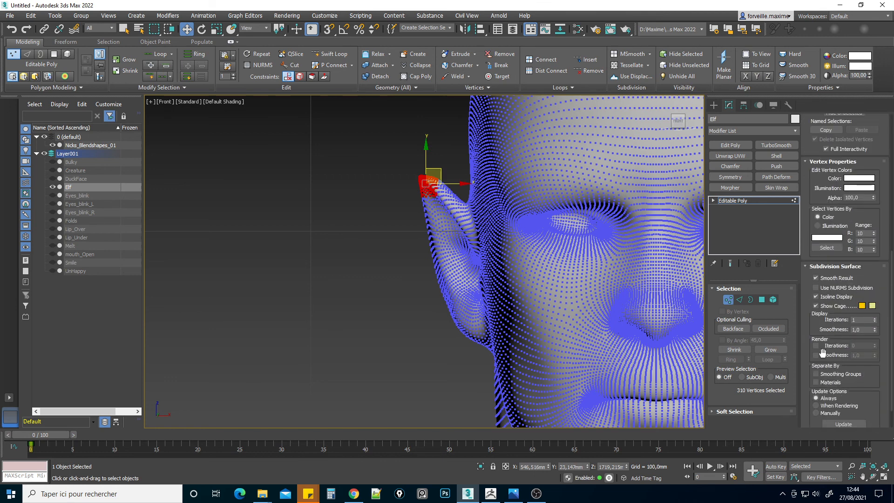
pyautogui.scroll(-4, 823, 307)
pyautogui.scroll(20, 831, 302)
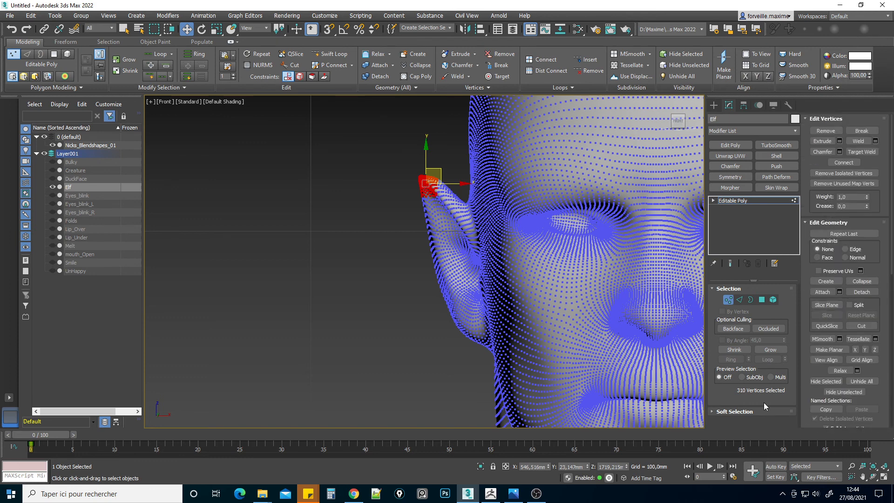
pyautogui.moveTo(749, 409); pyautogui.dragTo(823, 122)
pyautogui.click(817, 131)
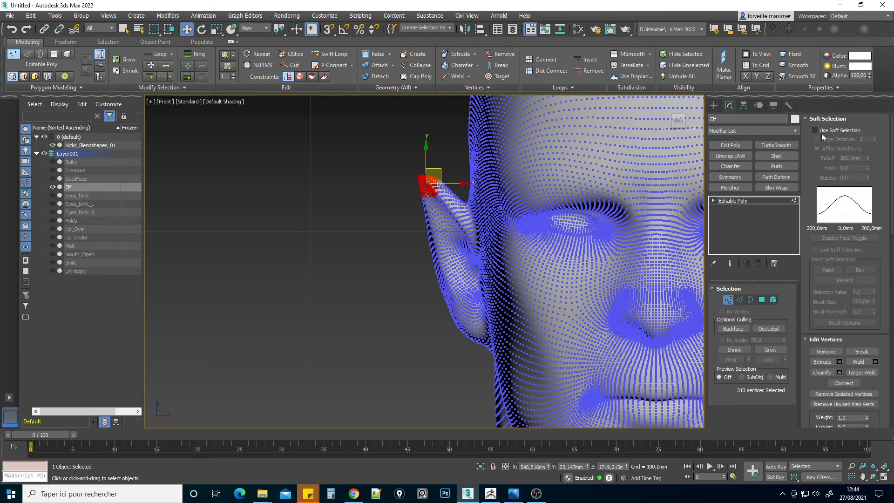
# Step: Try limiting the soft selection by edge distance
pyautogui.click(845, 139)
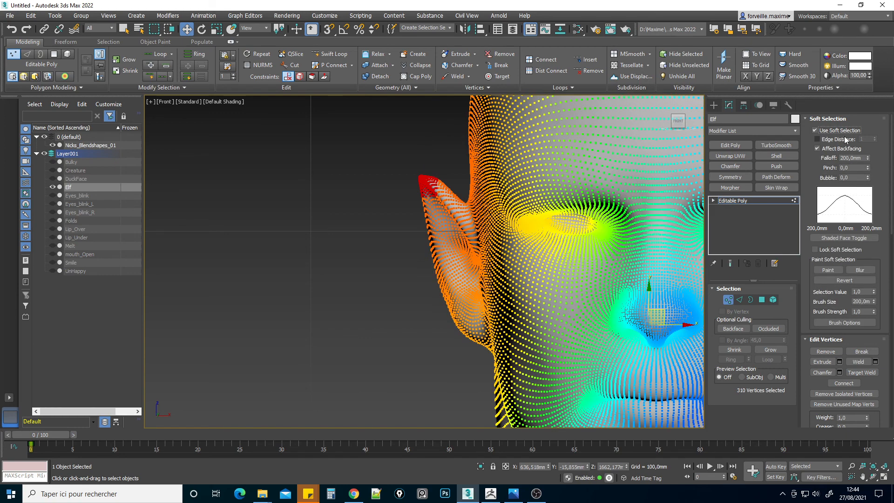
pyautogui.moveTo(874, 138); pyautogui.dragTo(874, 124)
pyautogui.scroll(-6, 484, 233)
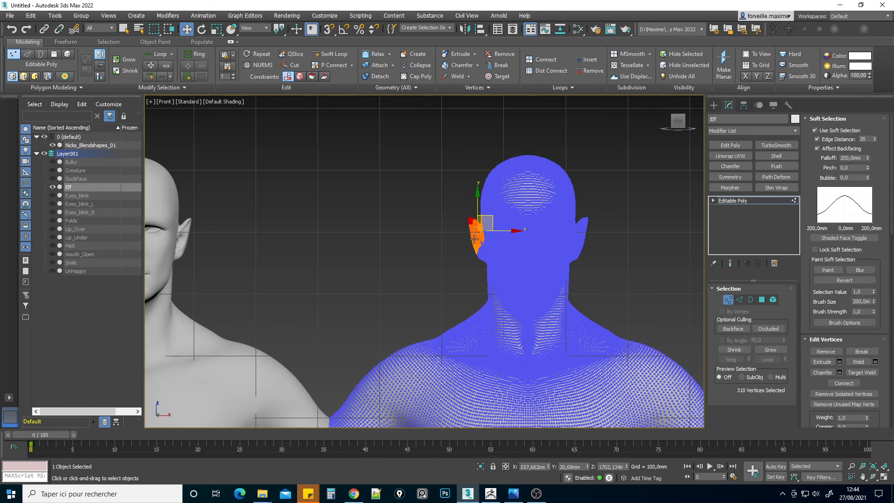
pyautogui.moveTo(868, 159); pyautogui.dragTo(879, 214)
pyautogui.click(833, 139)
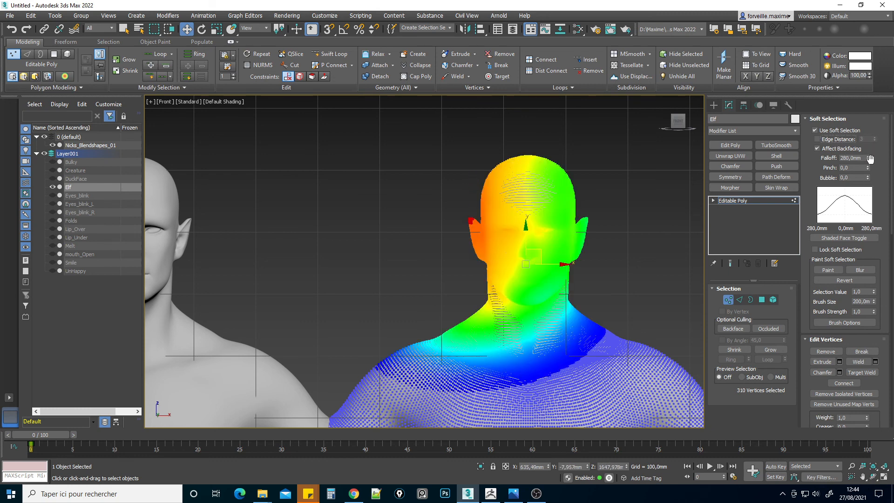
# Step: Set the soft selection falloff to about 20 mm, pull the ear tip up and outward, and leave vertex editing
pyautogui.moveTo(868, 159); pyautogui.dragTo(874, 203)
pyautogui.moveTo(372, 259); pyautogui.dragTo(491, 264, button='middle')
pyautogui.moveTo(615, 229); pyautogui.dragTo(588, 174)
pyautogui.click(569, 179)
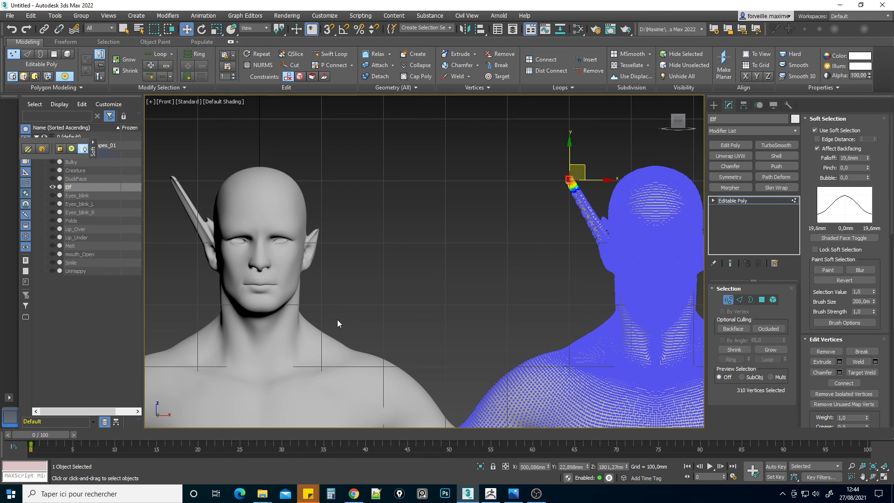
pyautogui.scroll(-3, 339, 321)
pyautogui.scroll(2, 363, 306)
pyautogui.moveTo(364, 306); pyautogui.dragTo(518, 273, button='middle')
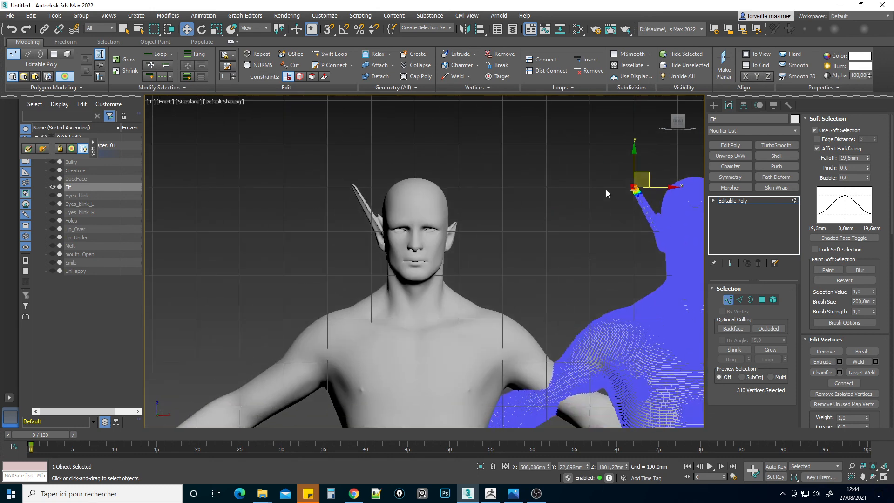
pyautogui.click(740, 201)
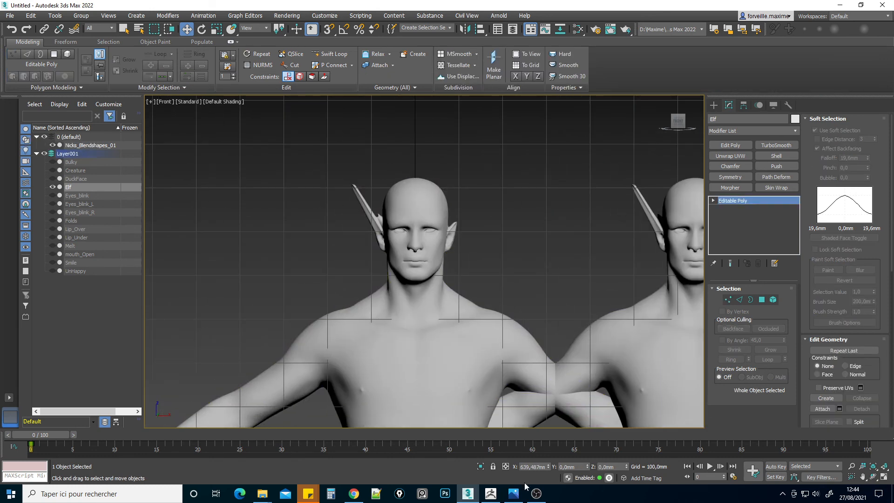
# Step: Switch back to ZBrush, open the Layers Master plugin in place of FBX ExportImport, and centre the head
pyautogui.click(490, 494)
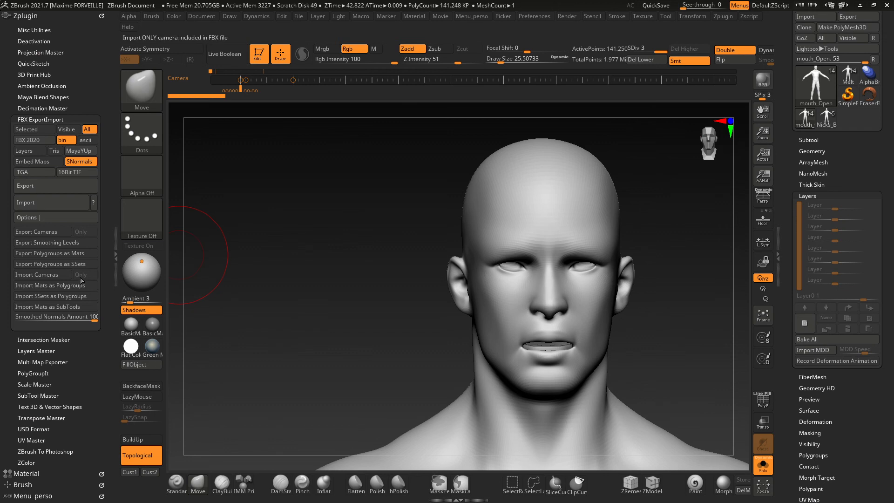
pyautogui.click(47, 120)
pyautogui.click(37, 142)
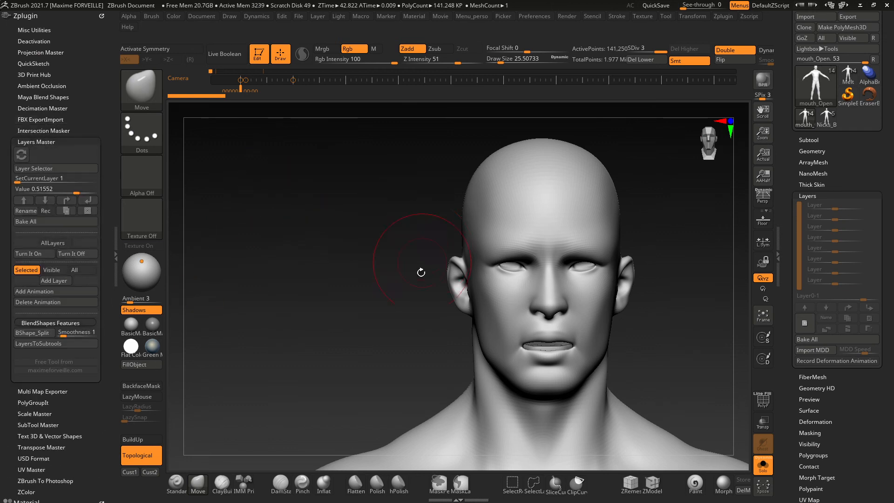
pyautogui.moveTo(421, 271)
pyautogui.keyDown('shift'); pyautogui.mouseDown(button='right')
pyautogui.moveTo(439, 231)
pyautogui.moveTo(482, 220)
pyautogui.moveTo(487, 235)
pyautogui.mouseUp(button='right'); pyautogui.keyUp('shift')
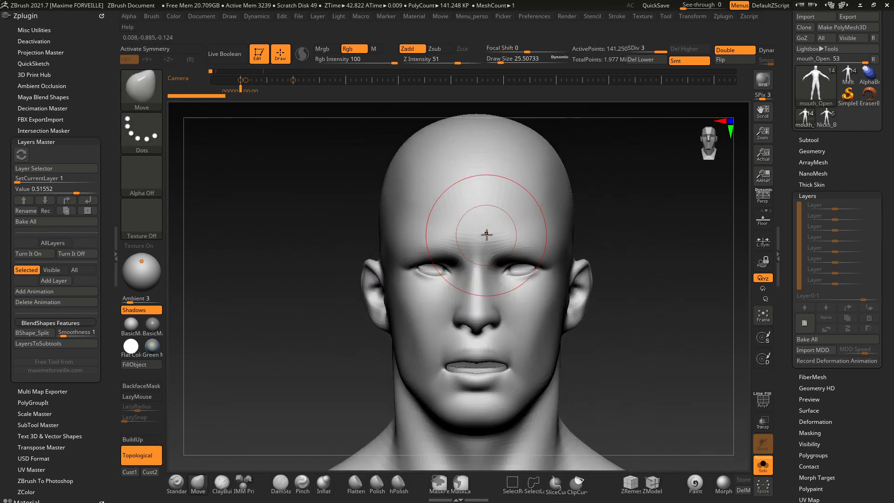